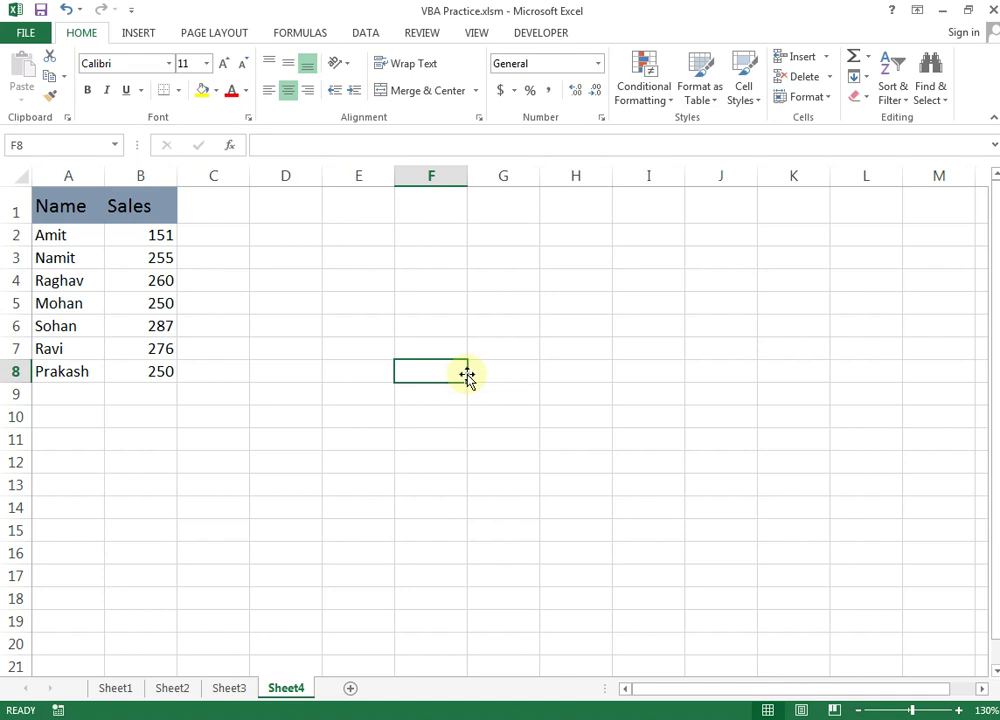
Select the Name/Sales table A1:B8 and copy it.
{"action": "left_click", "coordinate": [330, 364]}
{"action": "mouse_move", "coordinate": [74, 205]}
{"action": "left_mouse_down"}
{"action": "mouse_move", "coordinate": [88, 272]}
{"action": "mouse_move", "coordinate": [148, 366]}
{"action": "left_mouse_up"}
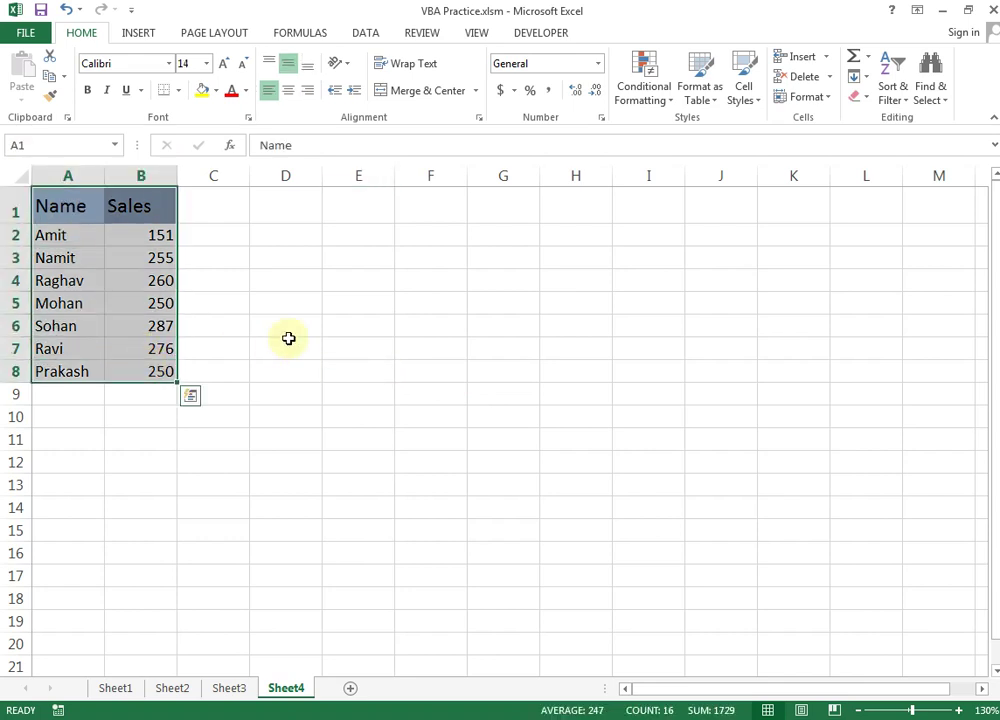
{"action": "left_click", "coordinate": [290, 232]}
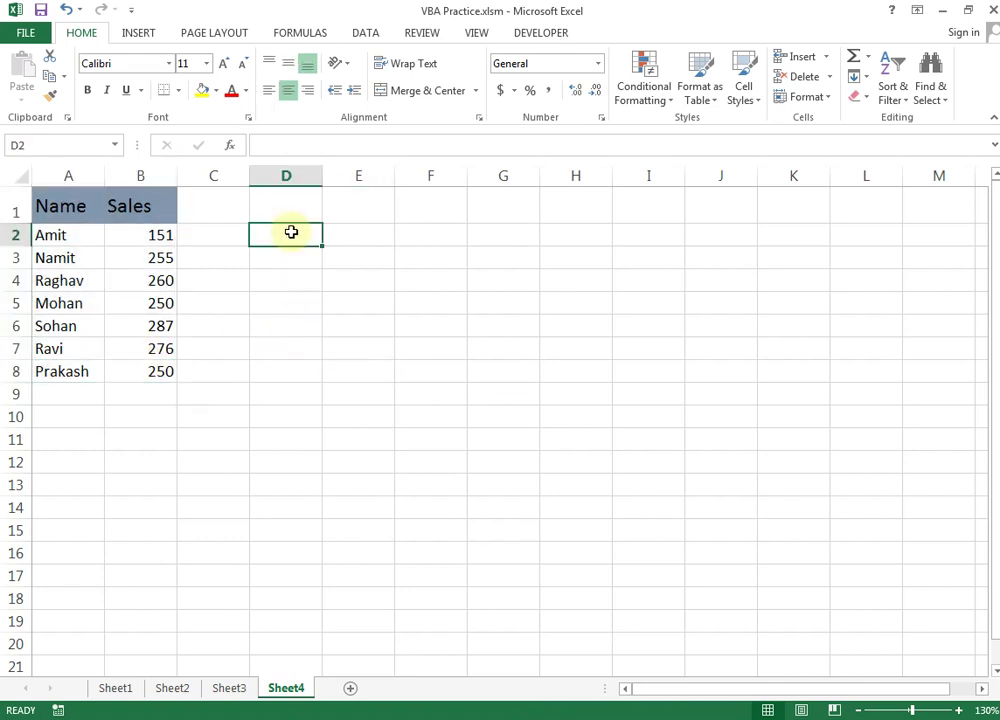
{"action": "left_click", "coordinate": [246, 397]}
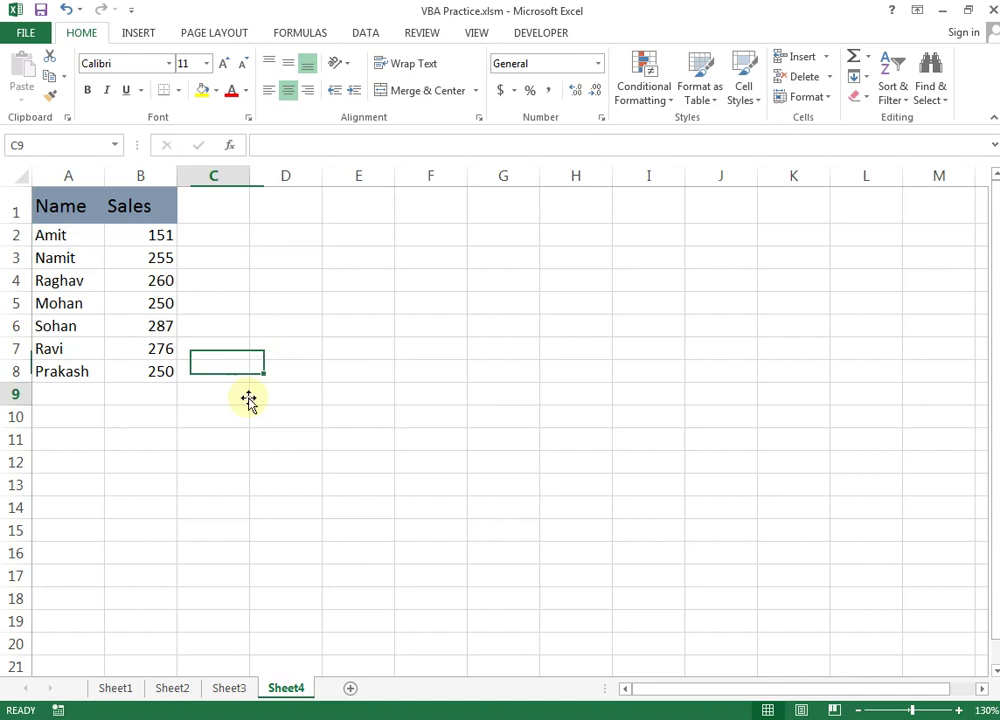
{"action": "left_click", "coordinate": [292, 358]}
{"action": "left_click", "coordinate": [63, 219]}
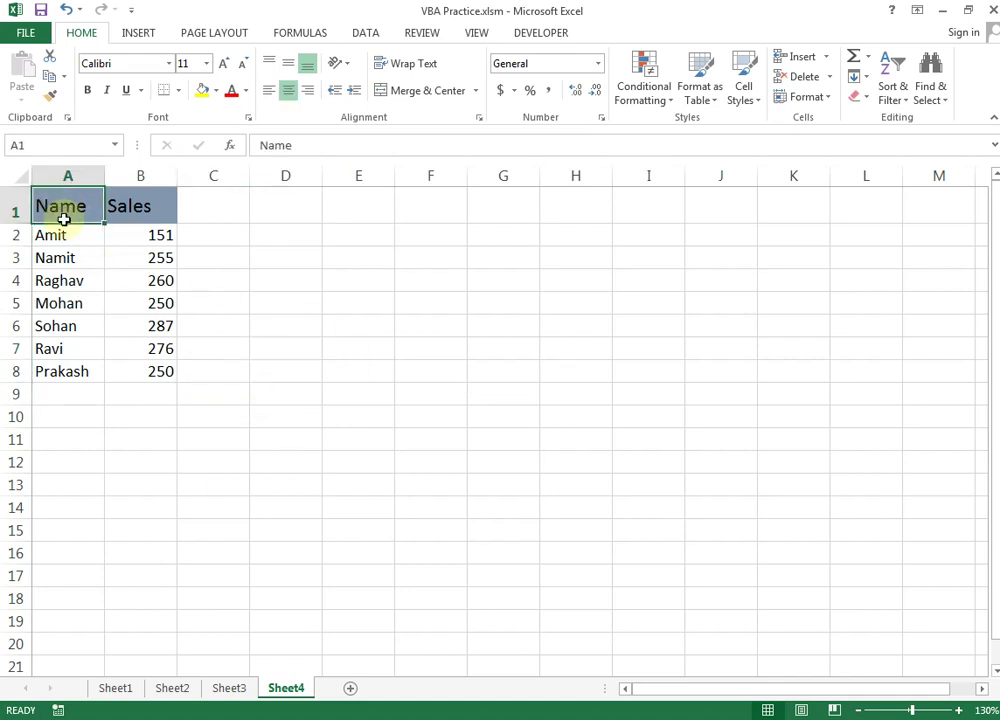
{"action": "left_click_drag", "start_coordinate": [63, 219], "coordinate": [145, 370]}
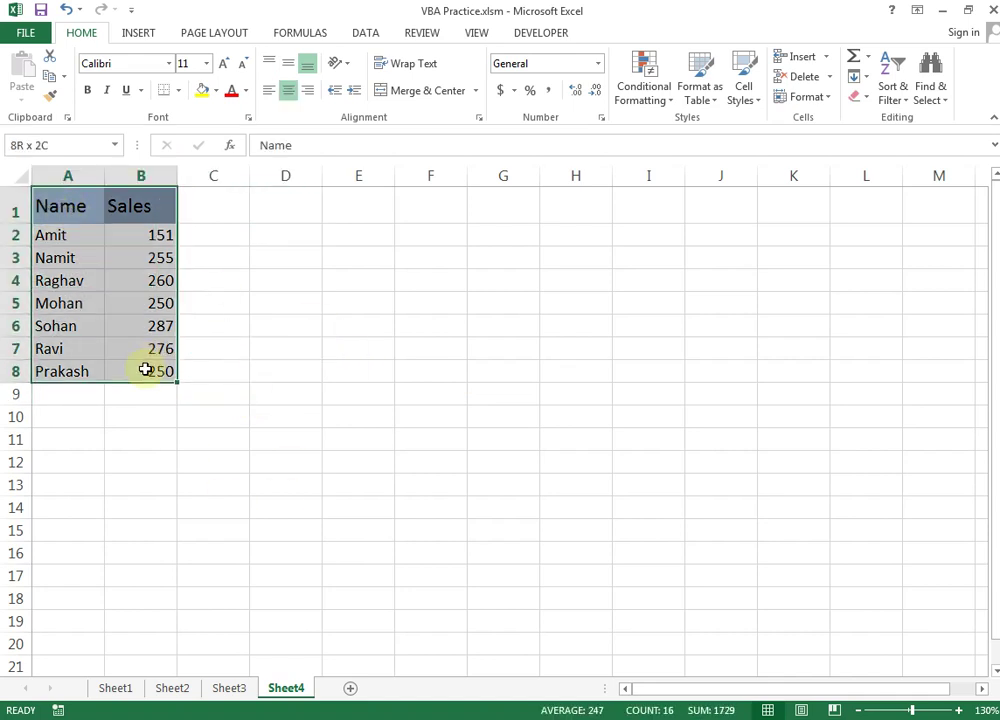
{"action": "left_click", "coordinate": [239, 370]}
{"action": "left_click_drag", "start_coordinate": [51, 207], "coordinate": [140, 364]}
{"action": "key", "text": "ctrl+c"}
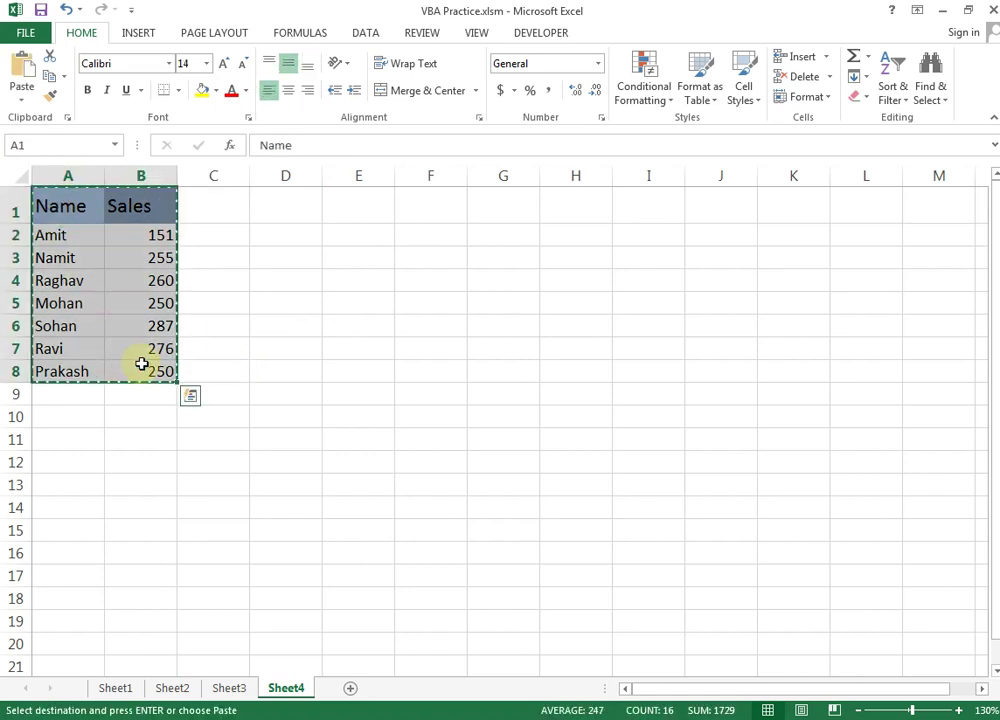
Paste the copied table into D2 with Paste Special's Transpose option.
{"action": "left_click", "coordinate": [283, 233]}
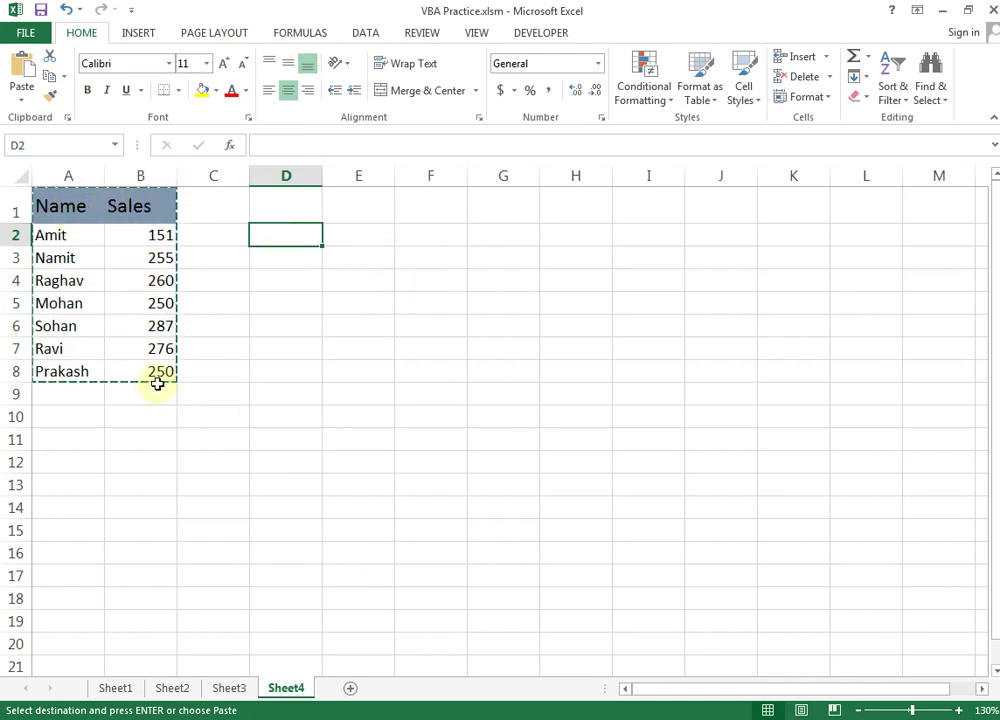
{"action": "right_click", "coordinate": [277, 236]}
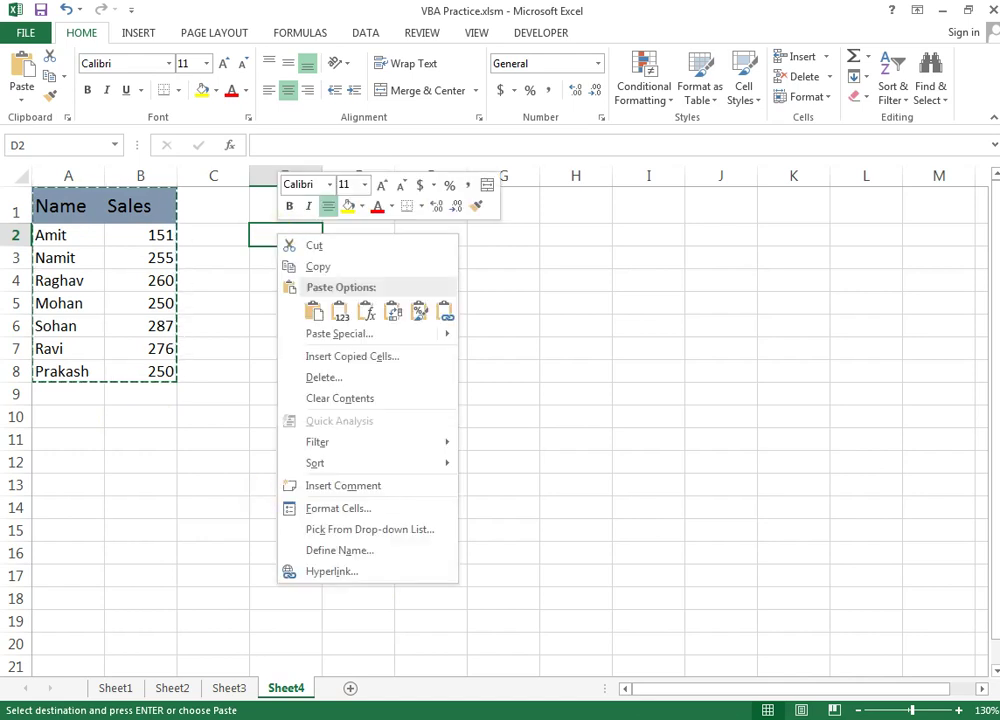
{"action": "left_click", "coordinate": [347, 334]}
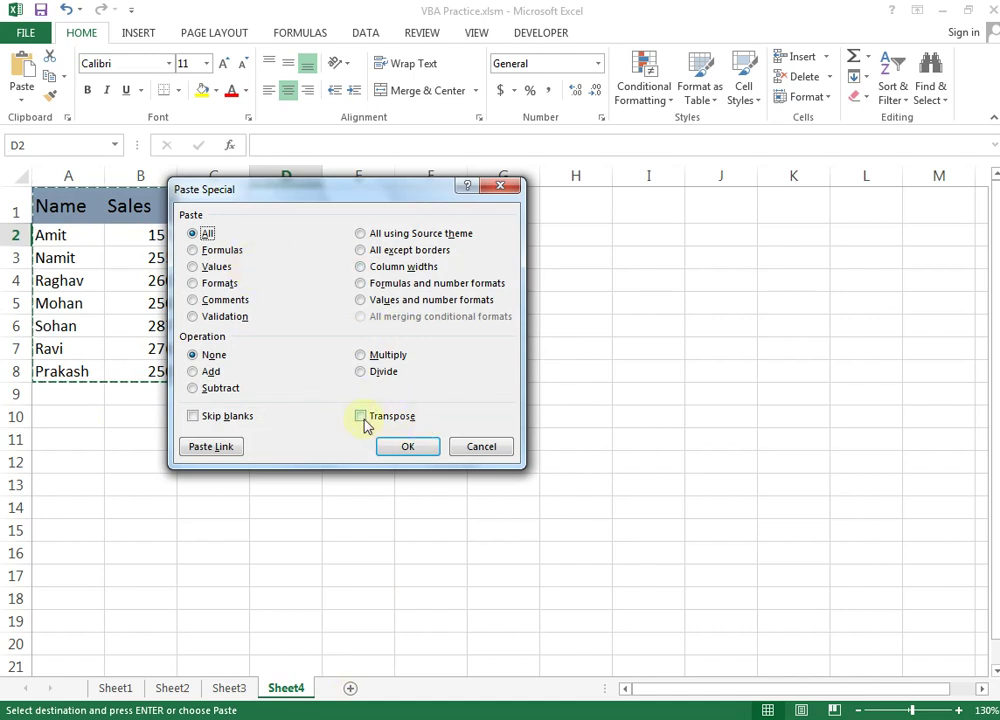
{"action": "left_click", "coordinate": [362, 417]}
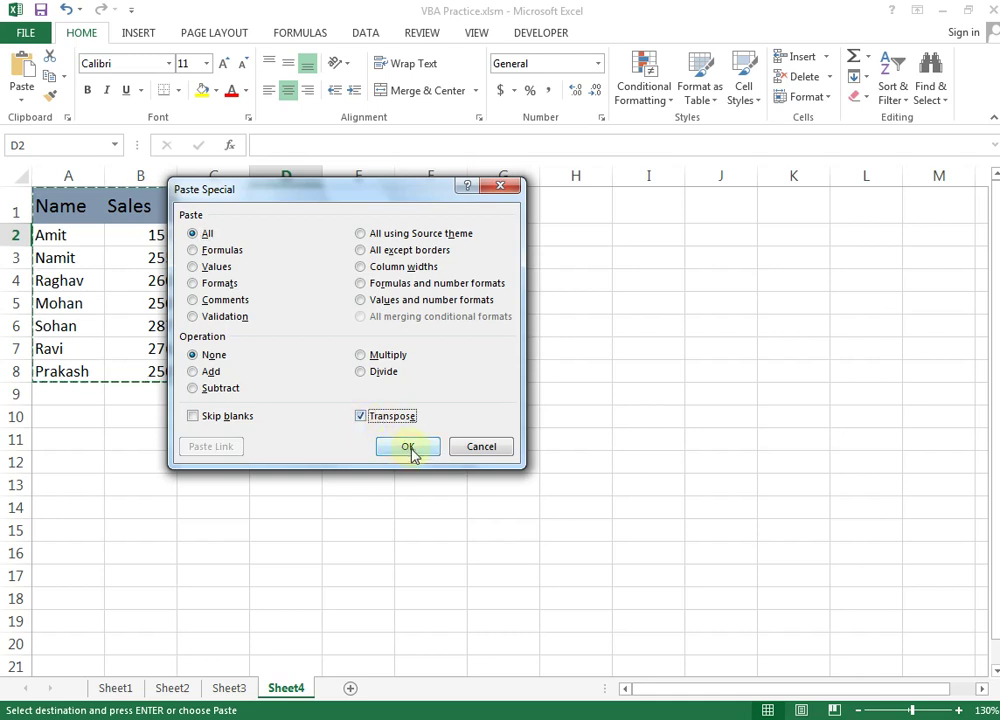
{"action": "left_click", "coordinate": [410, 448]}
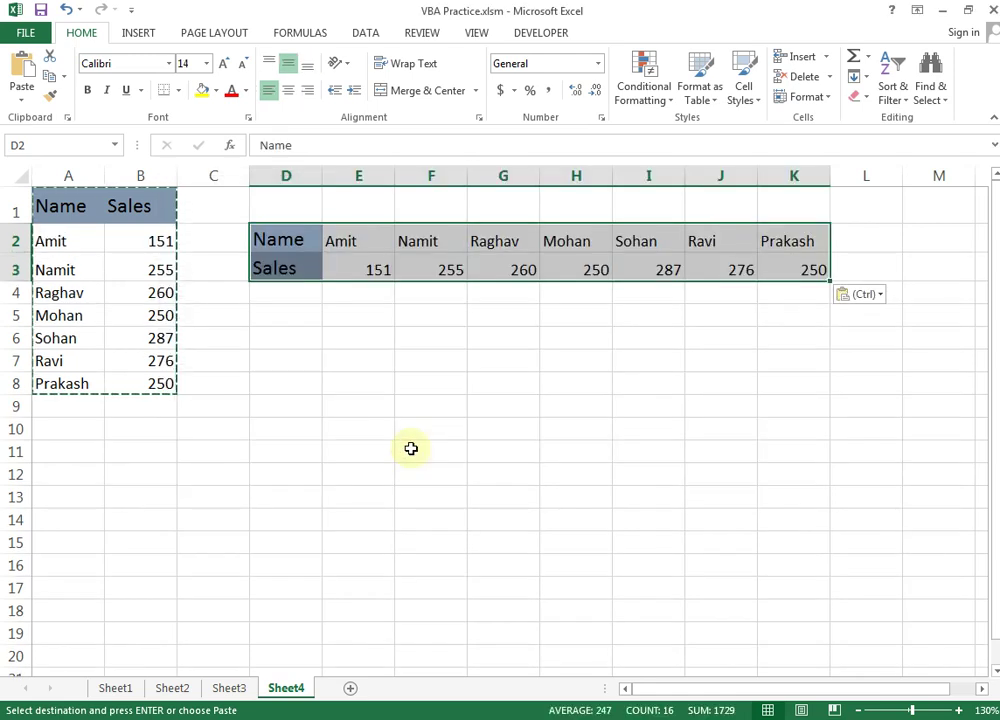
Compare the transposed range D2:K3 against source columns A and B.
{"action": "mouse_move", "coordinate": [304, 237]}
{"action": "left_mouse_down"}
{"action": "mouse_move", "coordinate": [722, 286]}
{"action": "mouse_move", "coordinate": [743, 268]}
{"action": "left_mouse_up"}
{"action": "left_click_drag", "start_coordinate": [75, 177], "coordinate": [140, 177]}
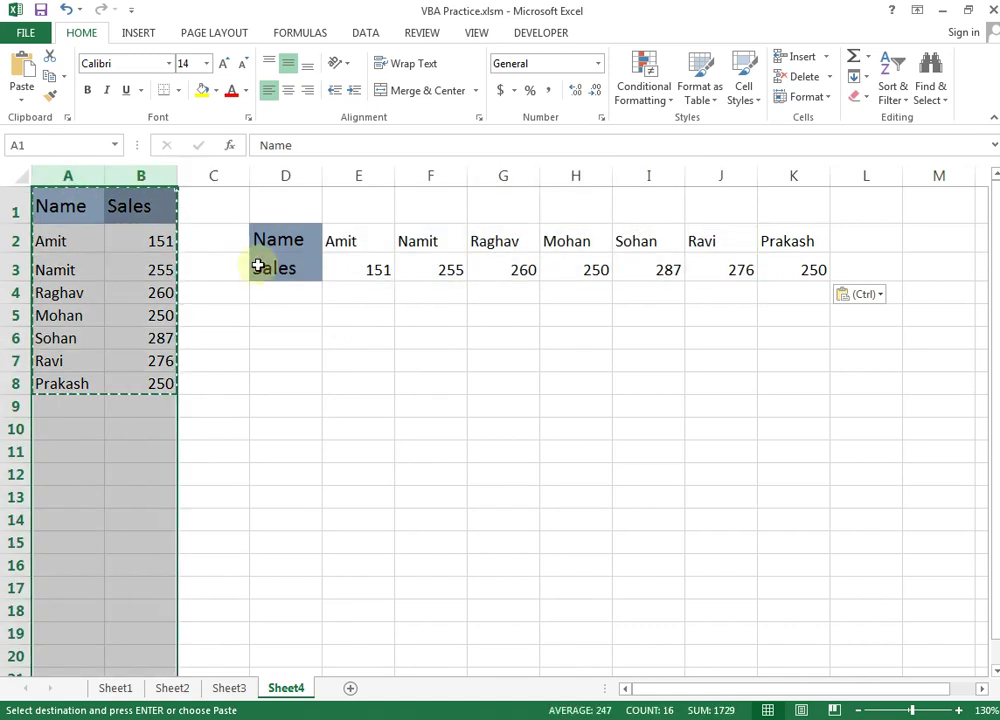
{"action": "left_click_drag", "start_coordinate": [275, 238], "coordinate": [800, 270]}
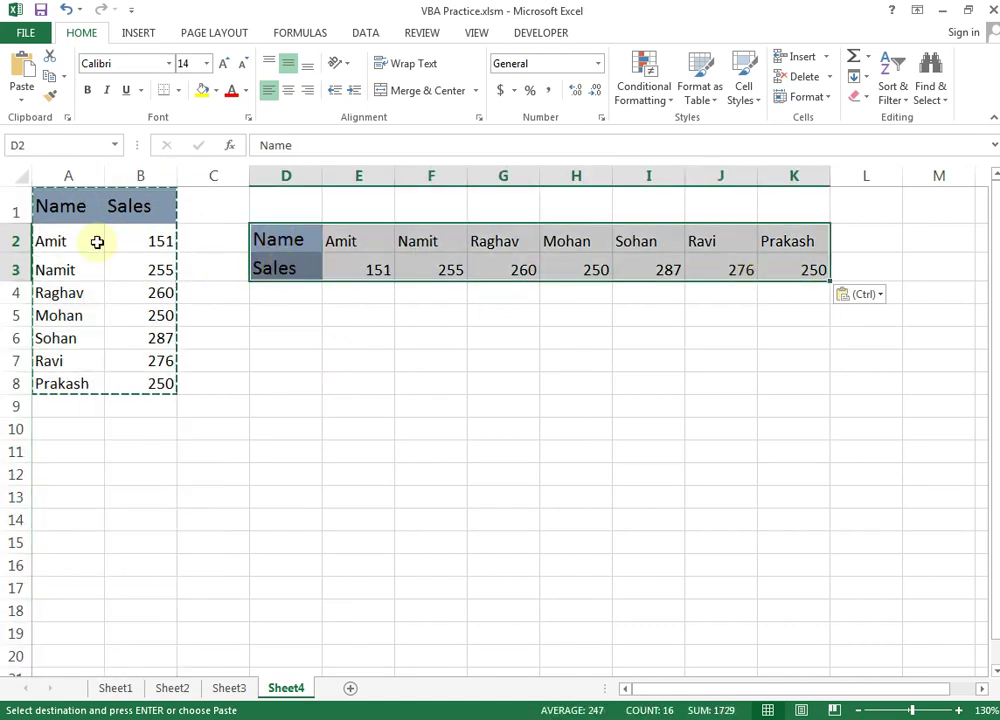
{"action": "left_click_drag", "start_coordinate": [74, 178], "coordinate": [136, 178]}
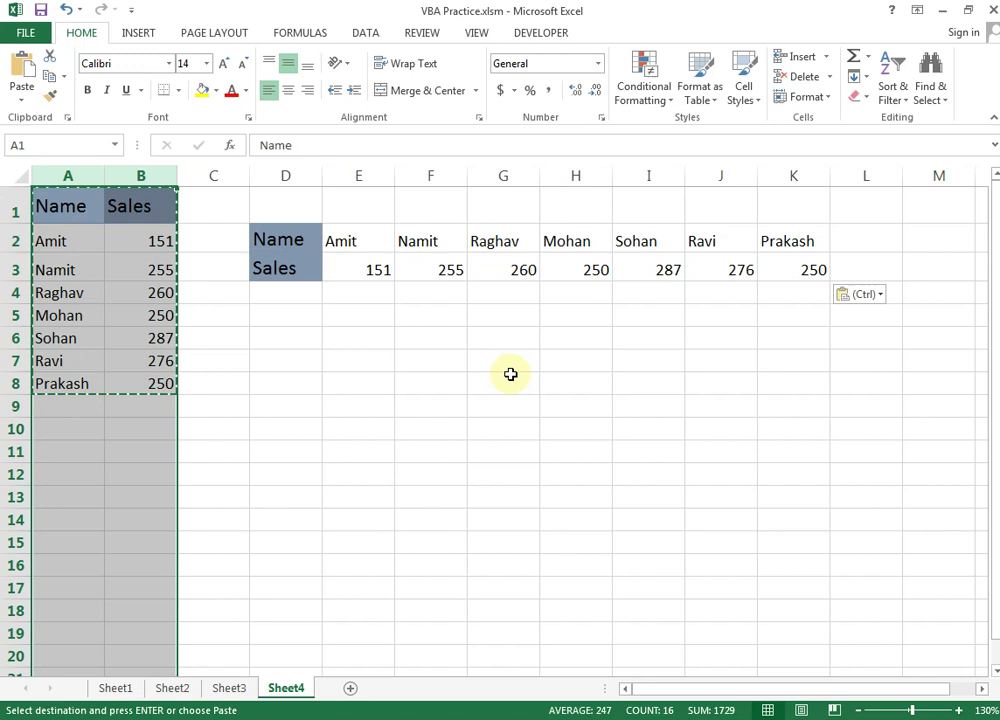
{"action": "left_click", "coordinate": [510, 374]}
{"action": "left_click_drag", "start_coordinate": [286, 239], "coordinate": [812, 267]}
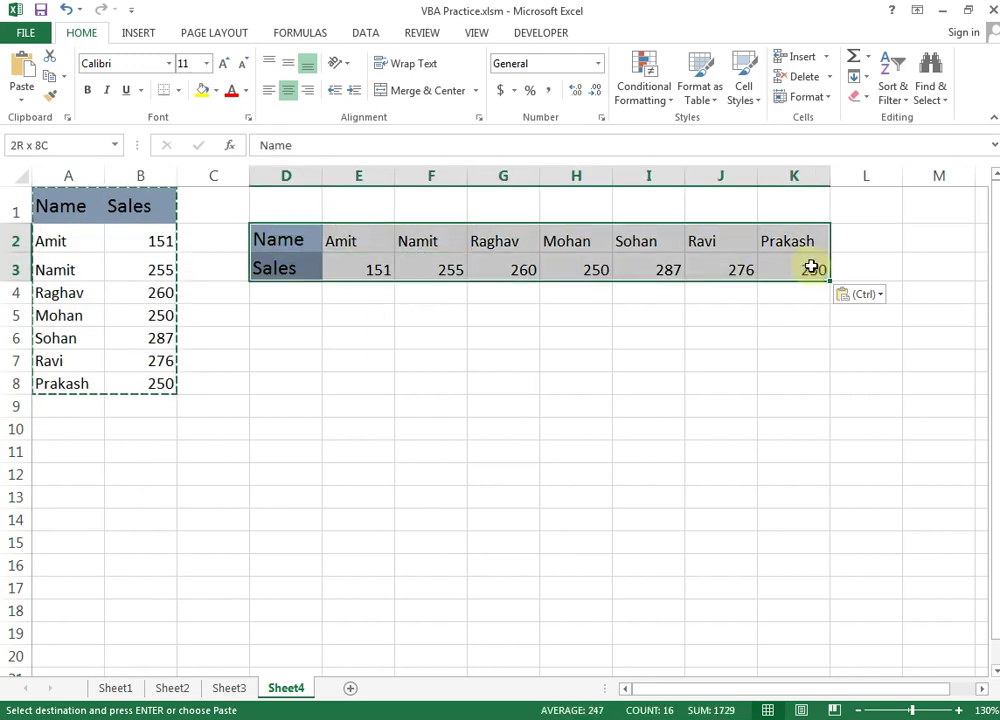
{"action": "left_click_drag", "start_coordinate": [74, 178], "coordinate": [136, 178]}
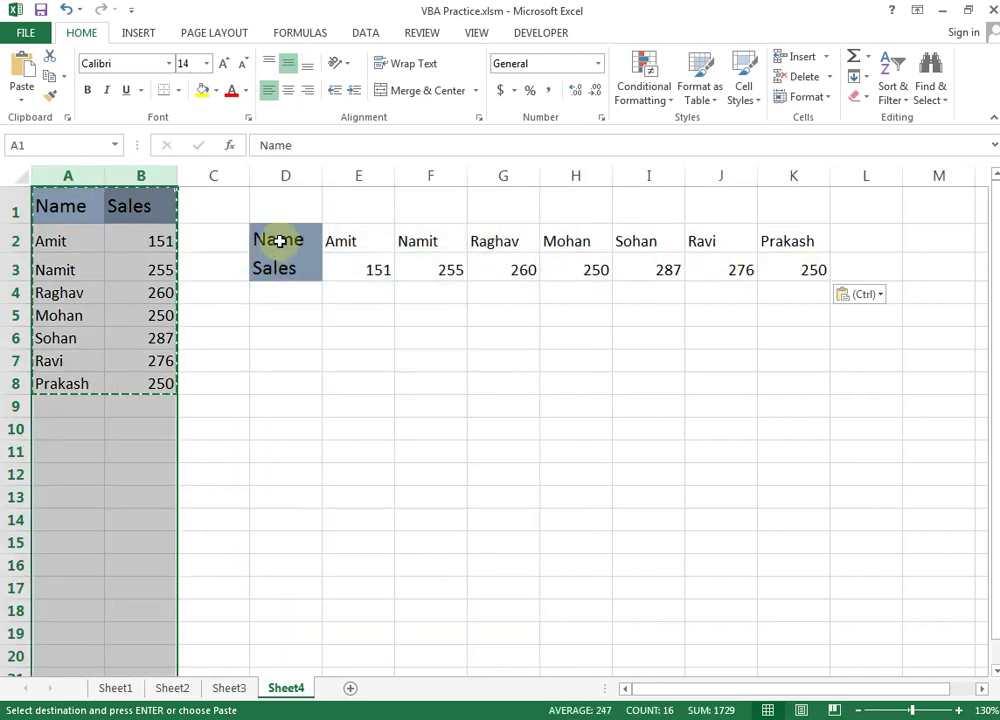
{"action": "left_click_drag", "start_coordinate": [280, 240], "coordinate": [780, 269]}
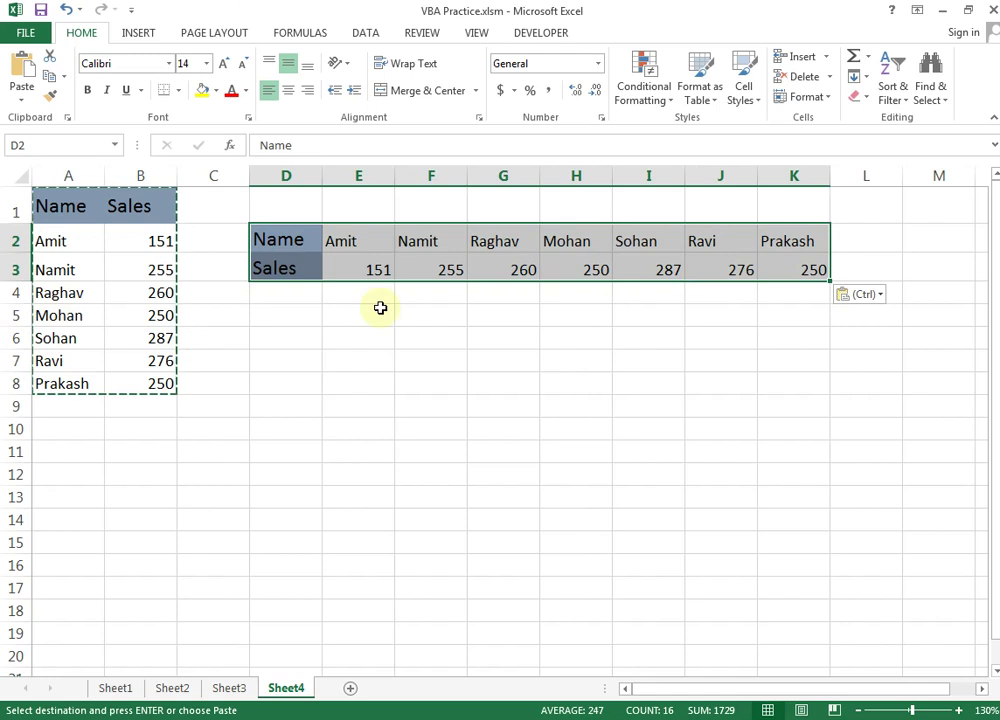
Center-align the transposed names and sales in columns E through K.
{"action": "left_click", "coordinate": [375, 360]}
{"action": "mouse_move", "coordinate": [358, 176]}
{"action": "left_mouse_down"}
{"action": "mouse_move", "coordinate": [853, 180]}
{"action": "mouse_move", "coordinate": [826, 181]}
{"action": "left_mouse_up"}
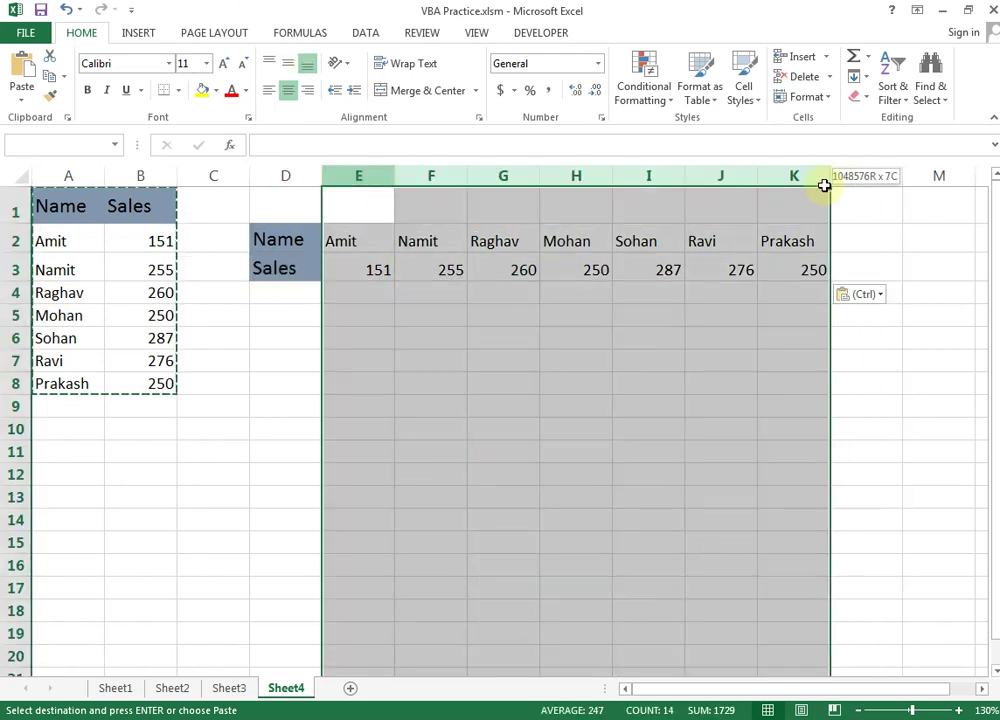
{"action": "left_click", "coordinate": [288, 92]}
{"action": "left_click", "coordinate": [452, 402]}
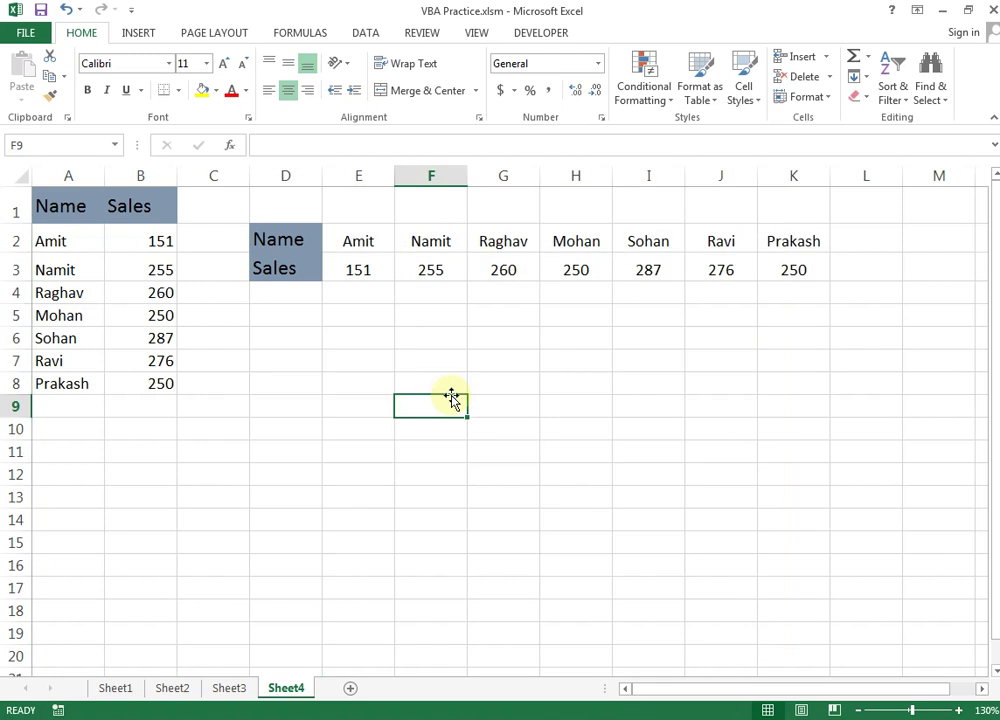
Change Amit's sales in B2 to 350 and check the transposed copy.
{"action": "left_click", "coordinate": [164, 244]}
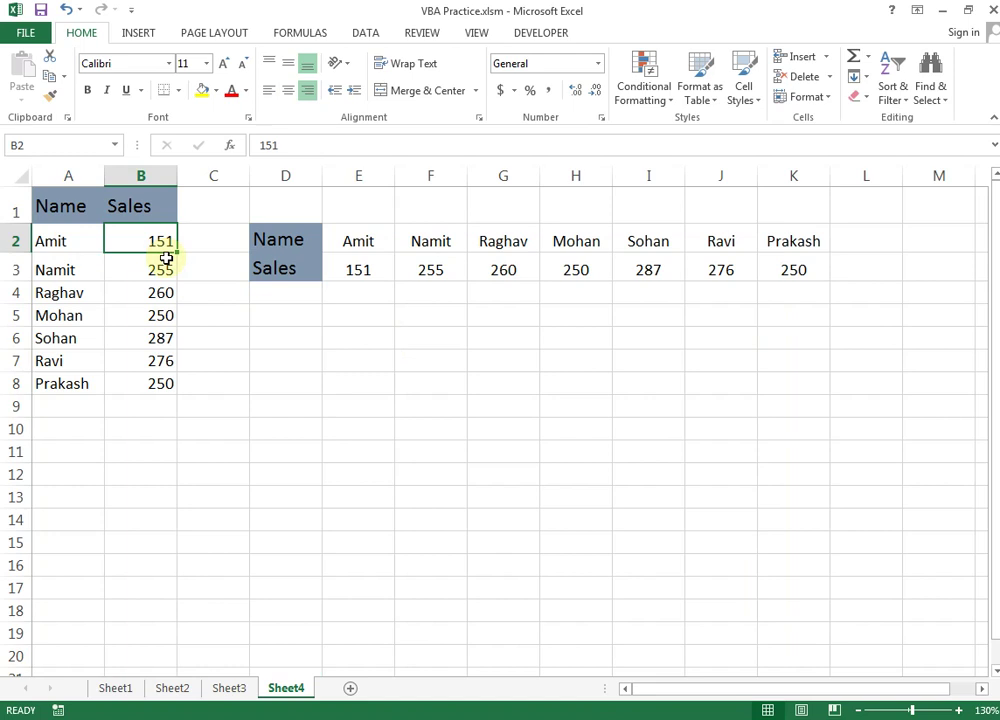
{"action": "type", "text": "350"}
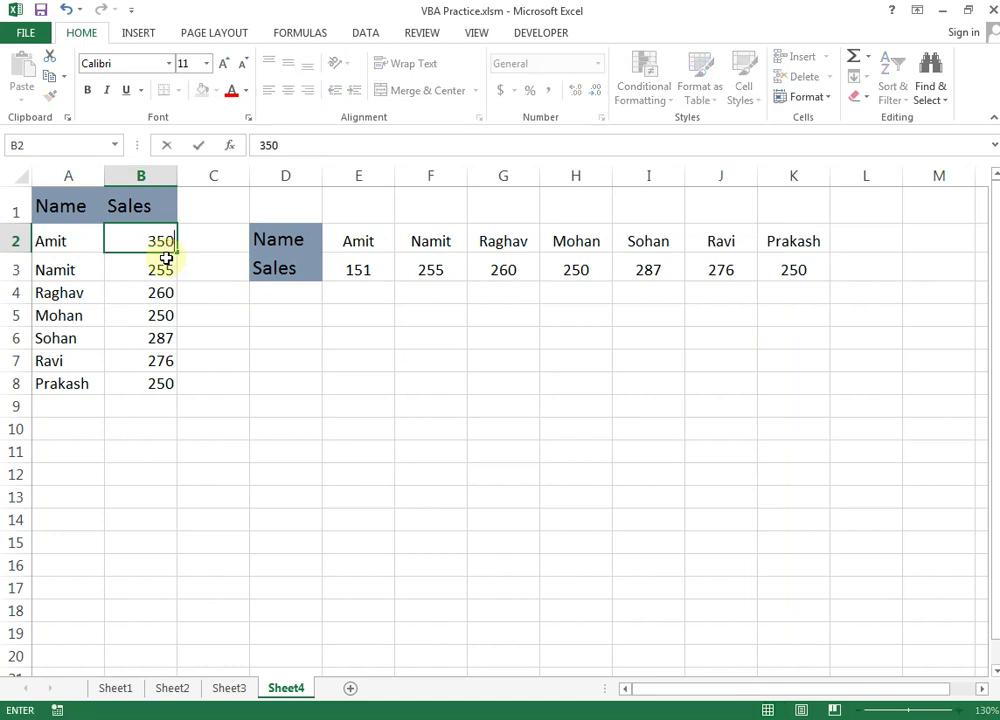
{"action": "key", "text": "Return"}
{"action": "key", "text": "Up"}
{"action": "left_click", "coordinate": [342, 275]}
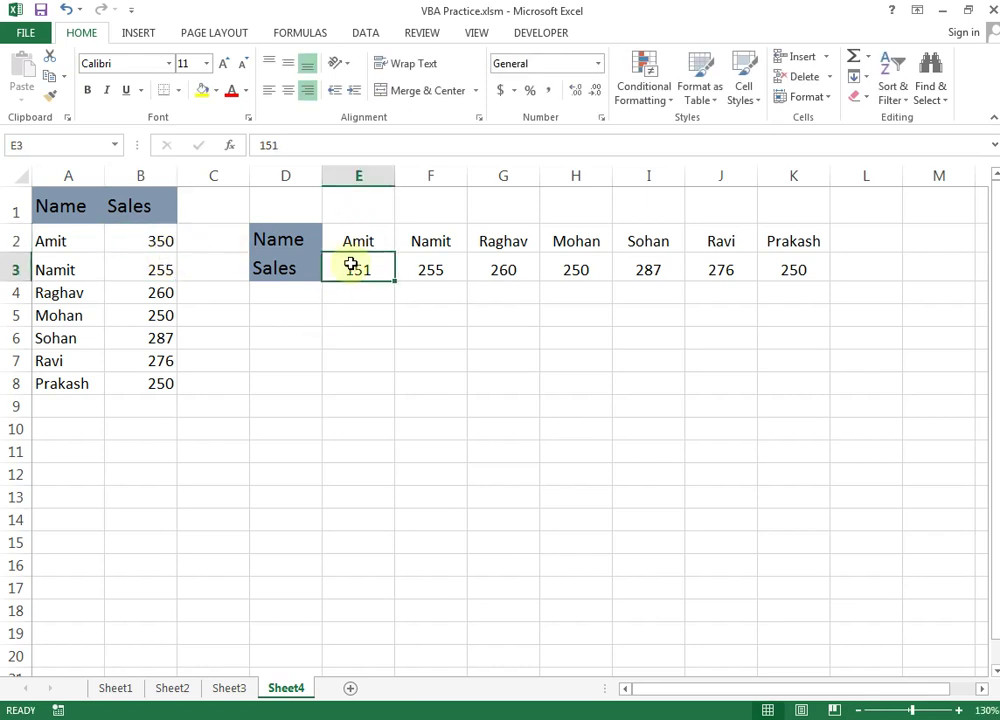
{"action": "left_click", "coordinate": [384, 384]}
Delete the transposed copy from D1:K3.
{"action": "left_click_drag", "start_coordinate": [274, 214], "coordinate": [823, 260]}
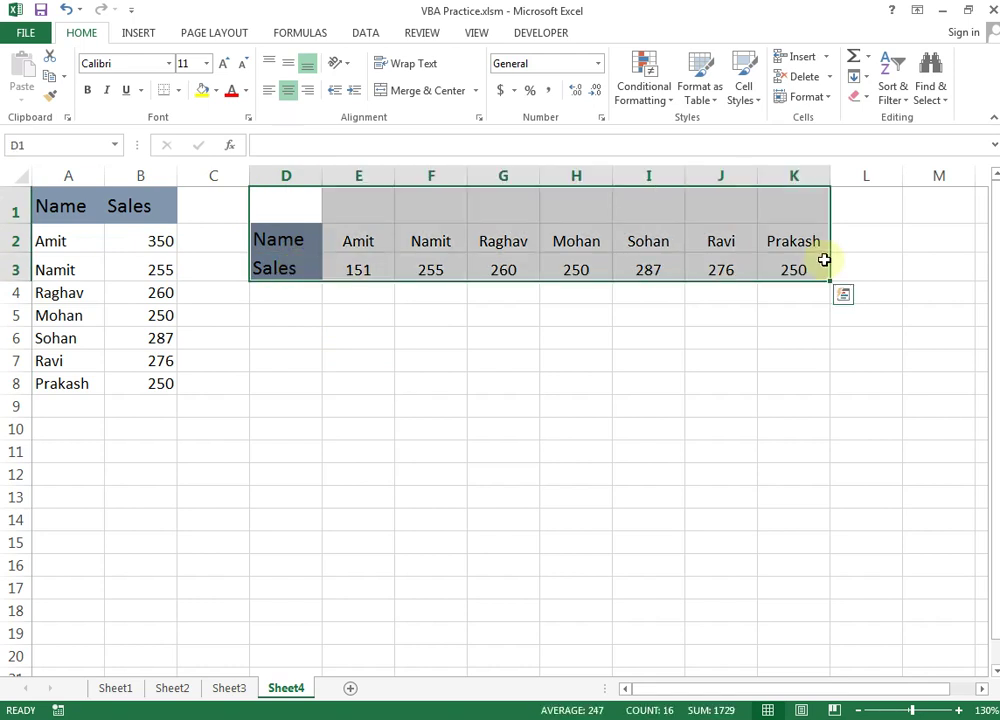
{"action": "key", "text": "ctrl+q"}
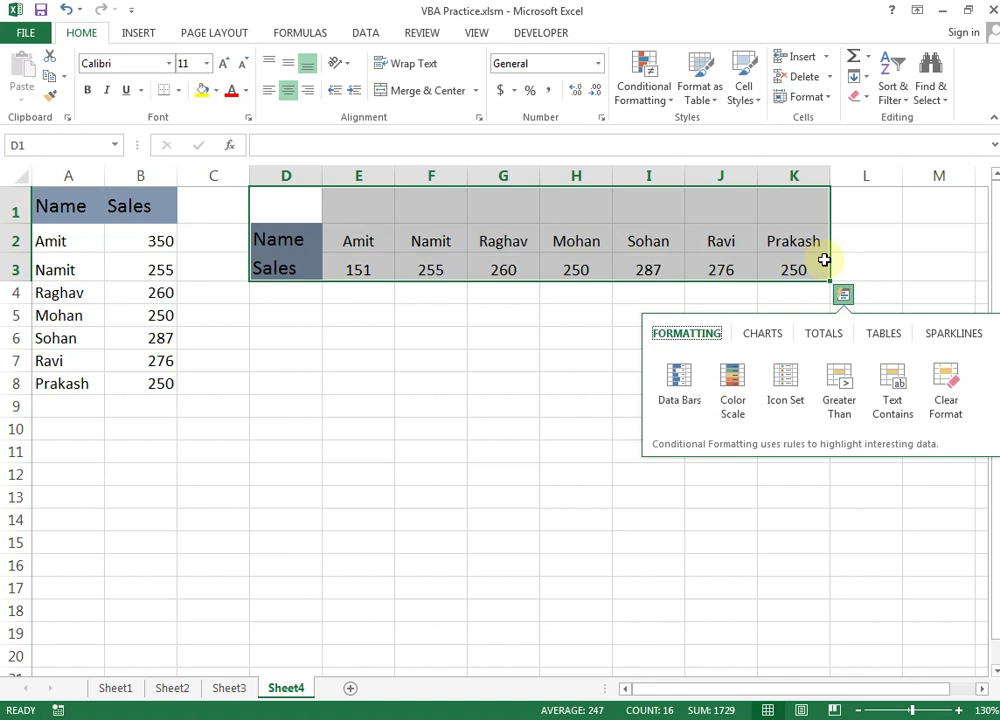
{"action": "key", "text": "Escape"}
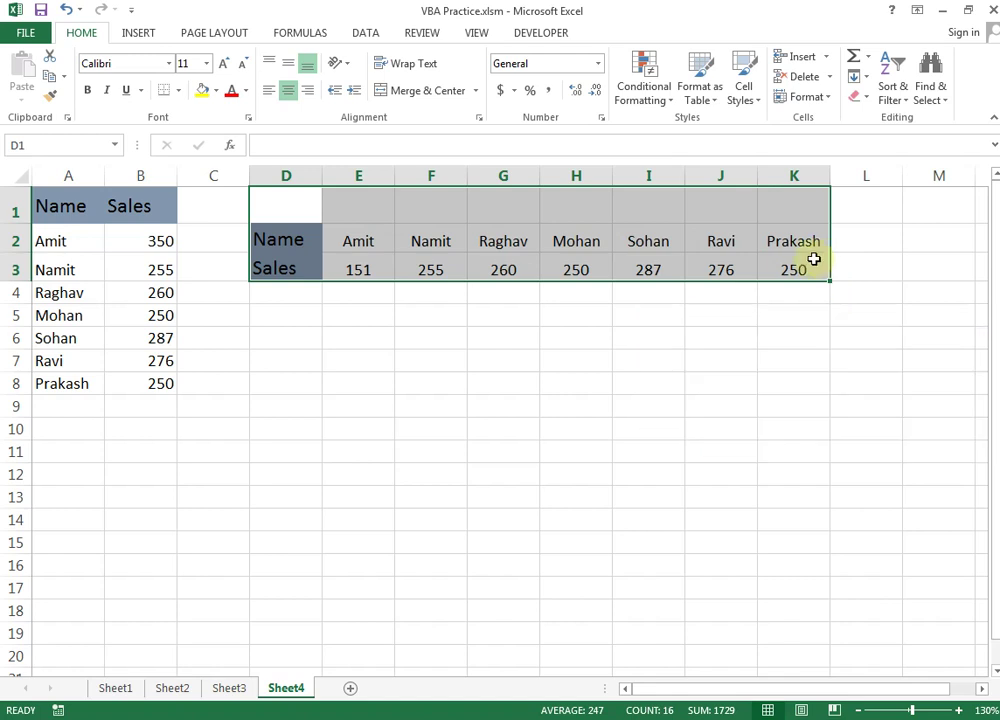
{"action": "key", "text": "Delete"}
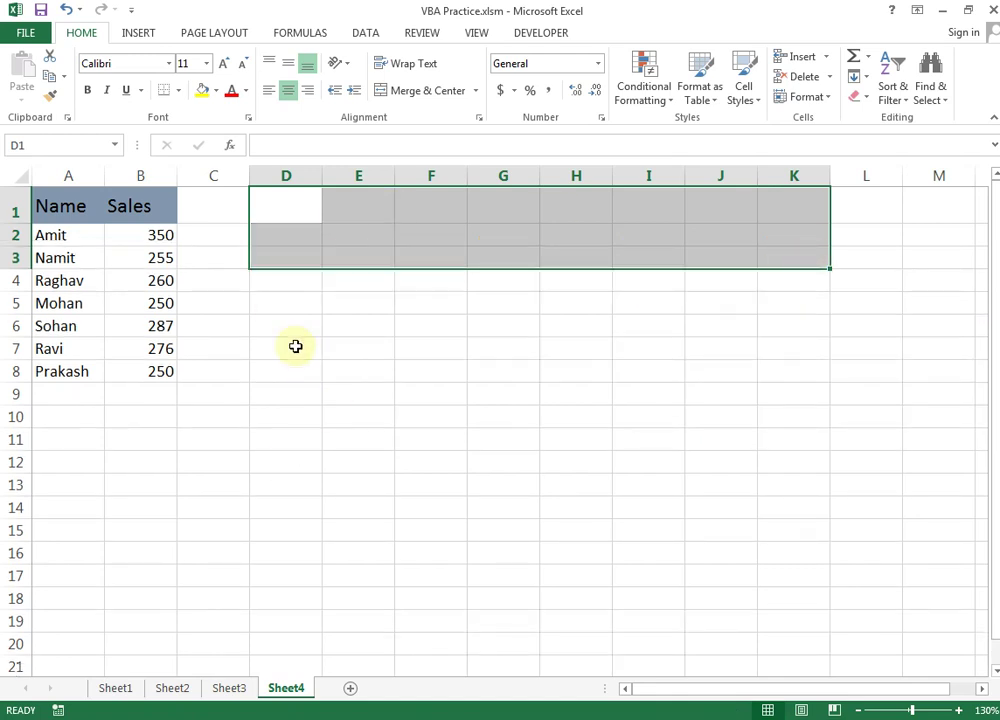
{"action": "left_click", "coordinate": [295, 346]}
{"action": "key", "text": "Up"}
{"action": "key", "text": "Up"}
{"action": "key", "text": "Up"}
Enter =TRANSPOSE(A1:B8) as a plain formula in D2, which returns #VALUE!
{"action": "key", "text": "Up"}
{"action": "key", "text": "Up"}
{"action": "key", "text": "Up"}
{"action": "key", "text": "Down"}
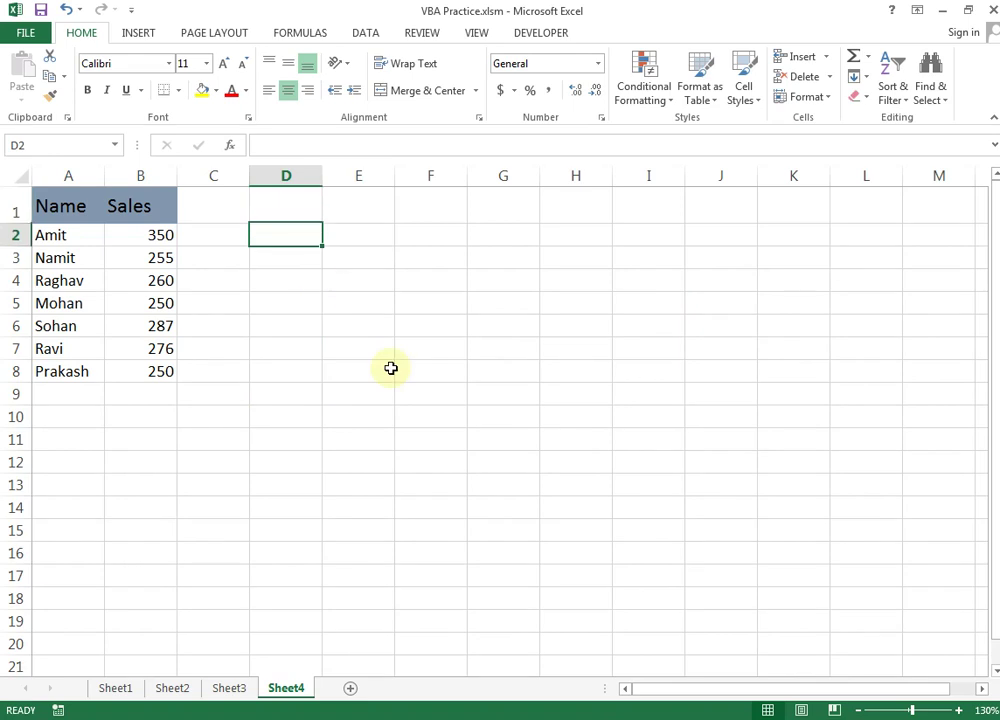
{"action": "type", "text": "=tr"}
{"action": "key", "text": "Down"}
{"action": "key", "text": "Up"}
{"action": "key", "text": "Tab"}
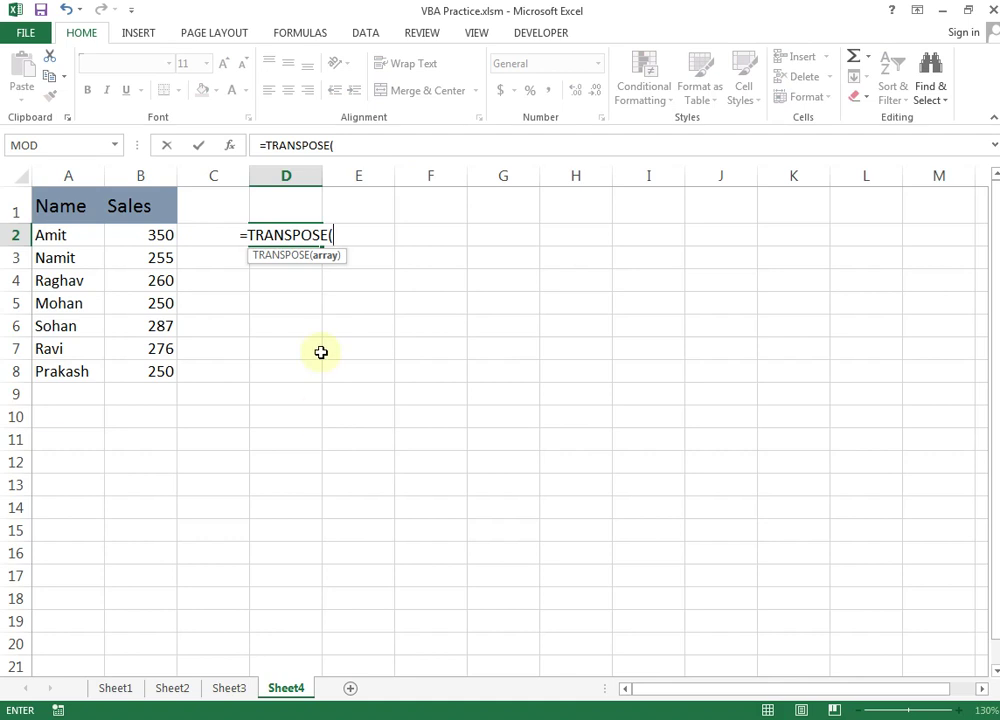
{"action": "key", "text": "Escape"}
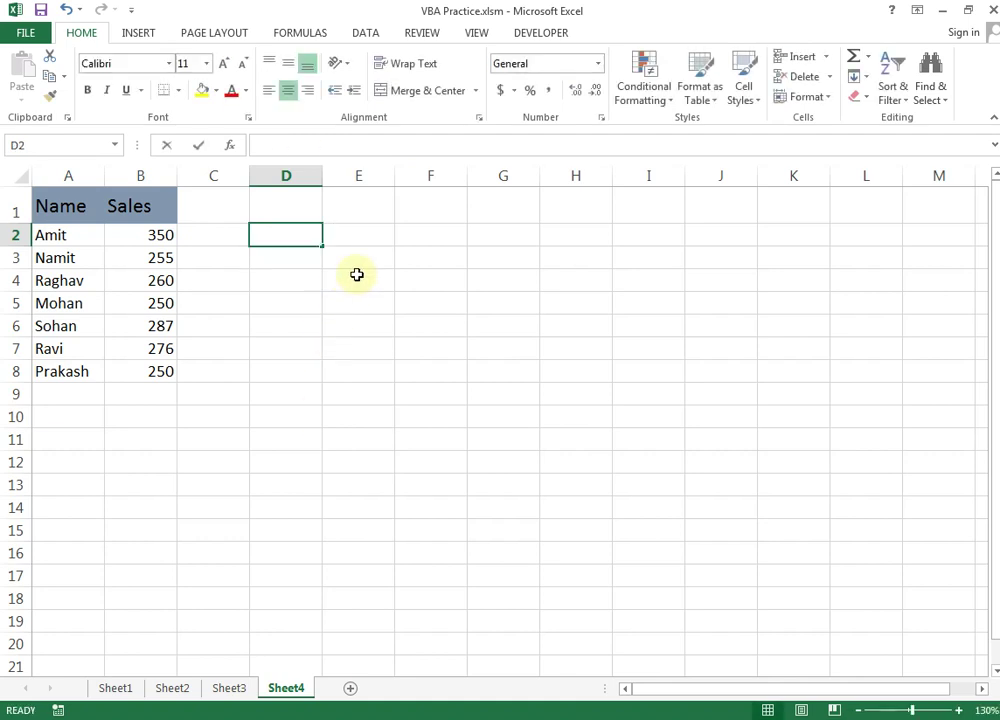
{"action": "type", "text": "=tra"}
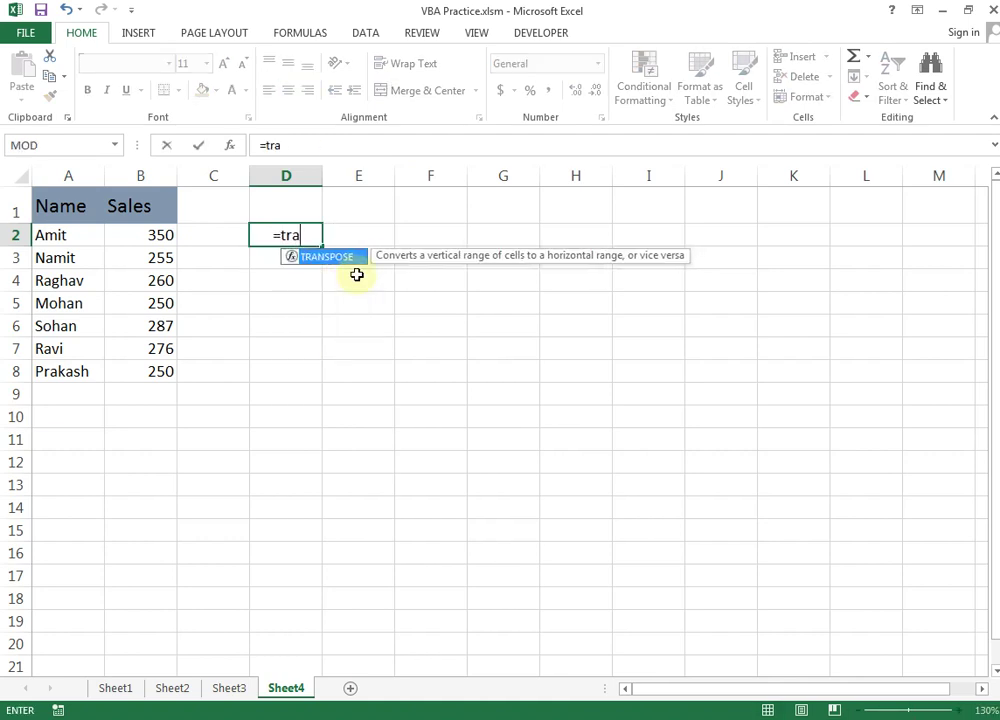
{"action": "key", "text": "Tab"}
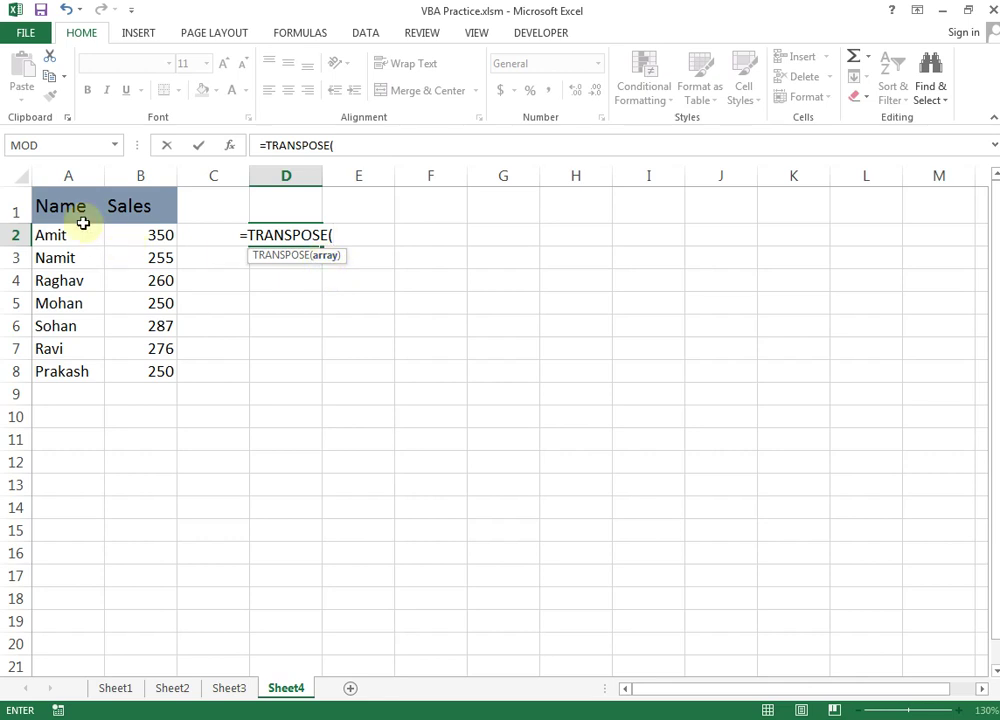
{"action": "left_click_drag", "start_coordinate": [74, 207], "coordinate": [161, 371]}
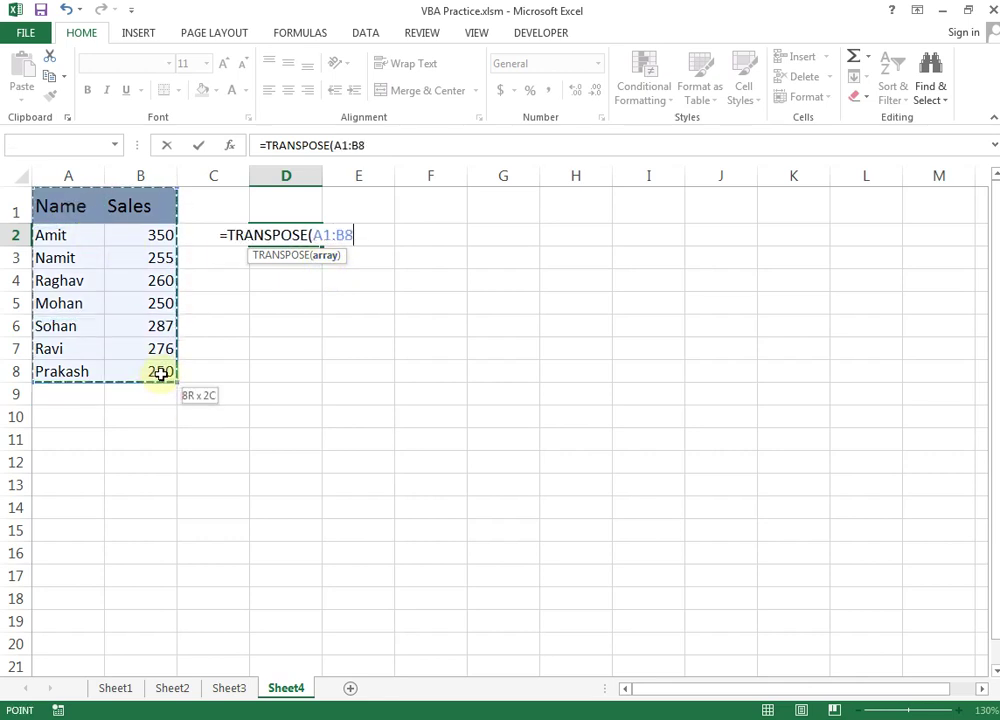
{"action": "type", "text": ")"}
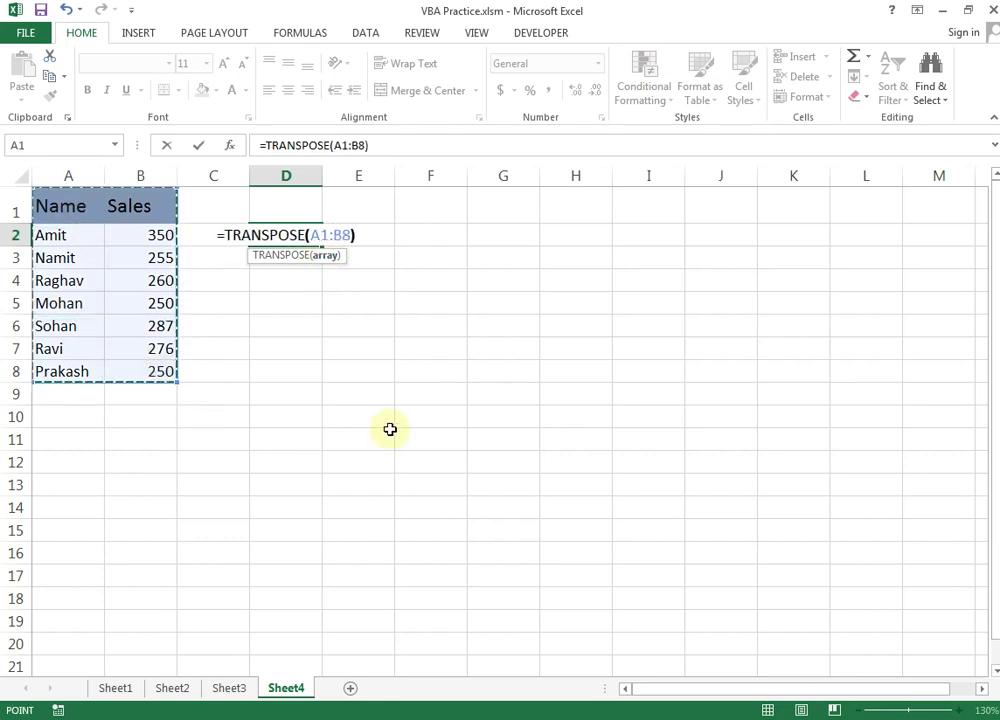
{"action": "key", "text": "Return"}
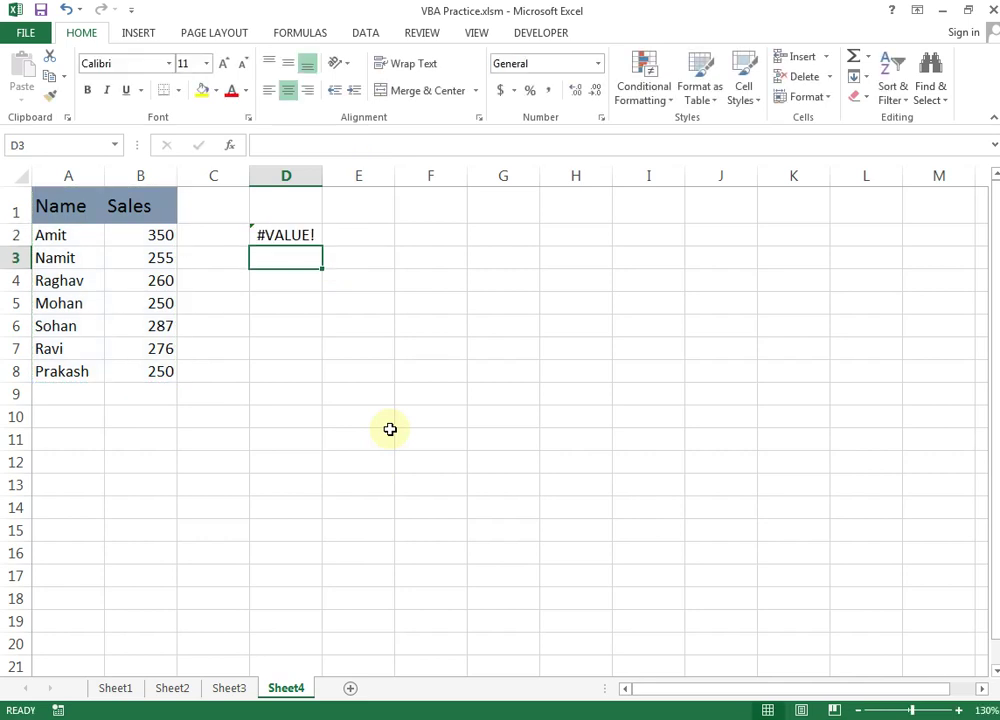
Evaluate D2's TRANSPOSE formula with F9, then delete it from D2.
{"action": "key", "text": "Up"}
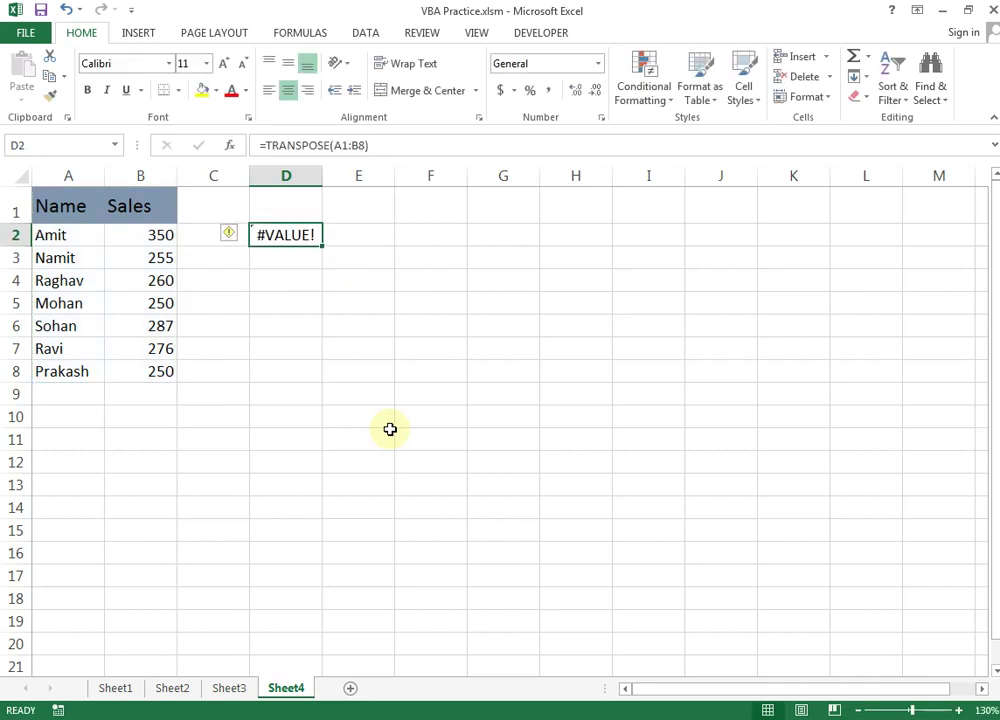
{"action": "key", "text": "F2"}
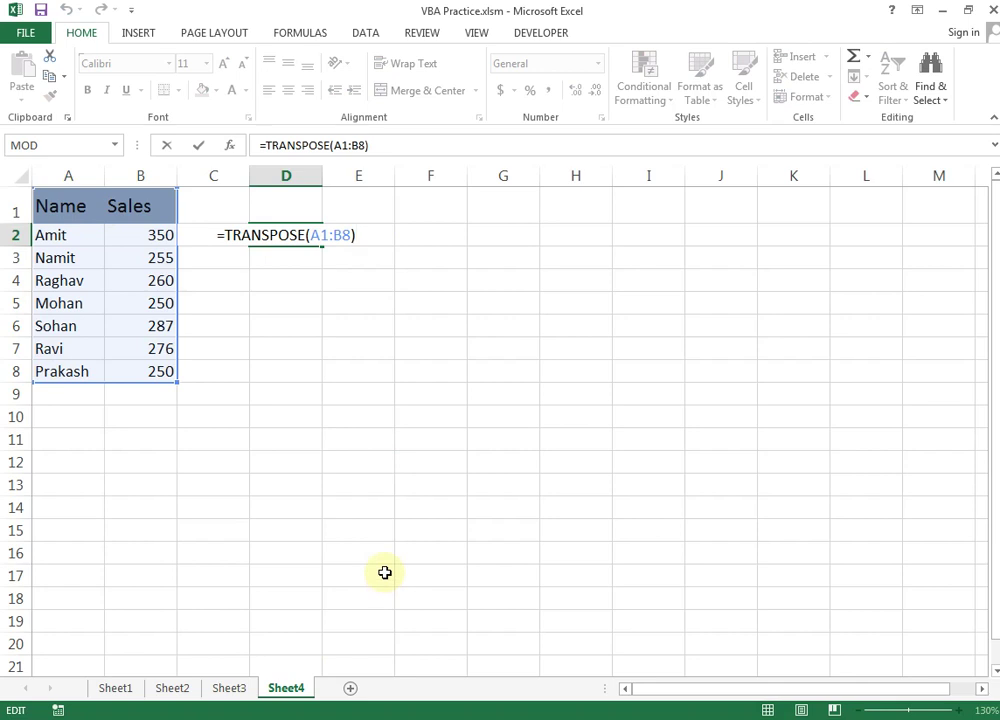
{"action": "key", "text": "F9"}
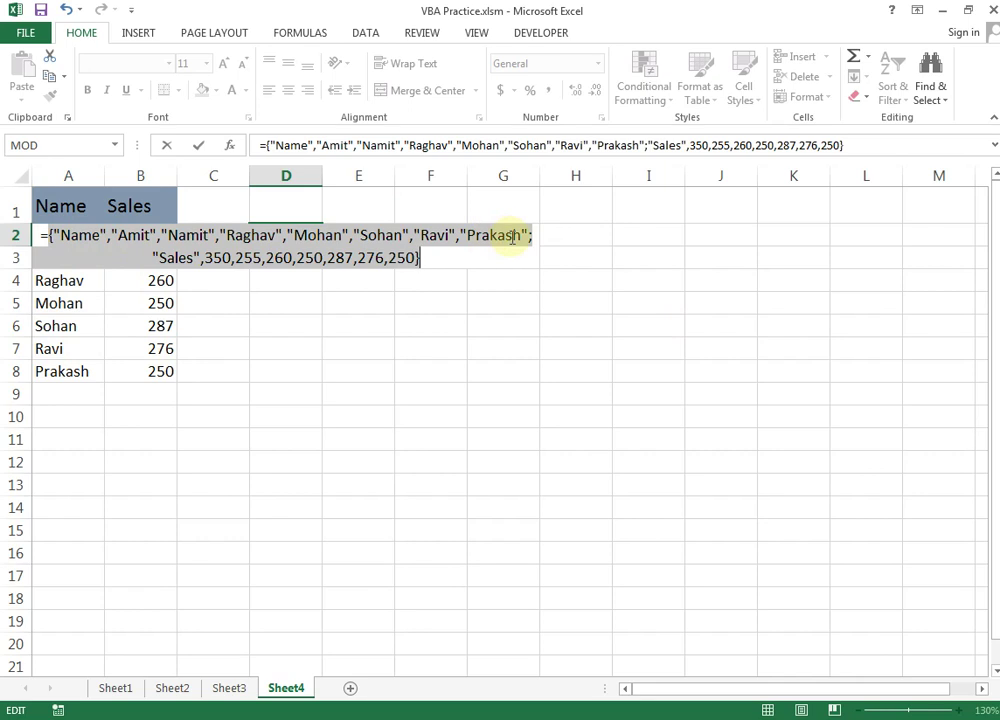
{"action": "key", "text": "Escape"}
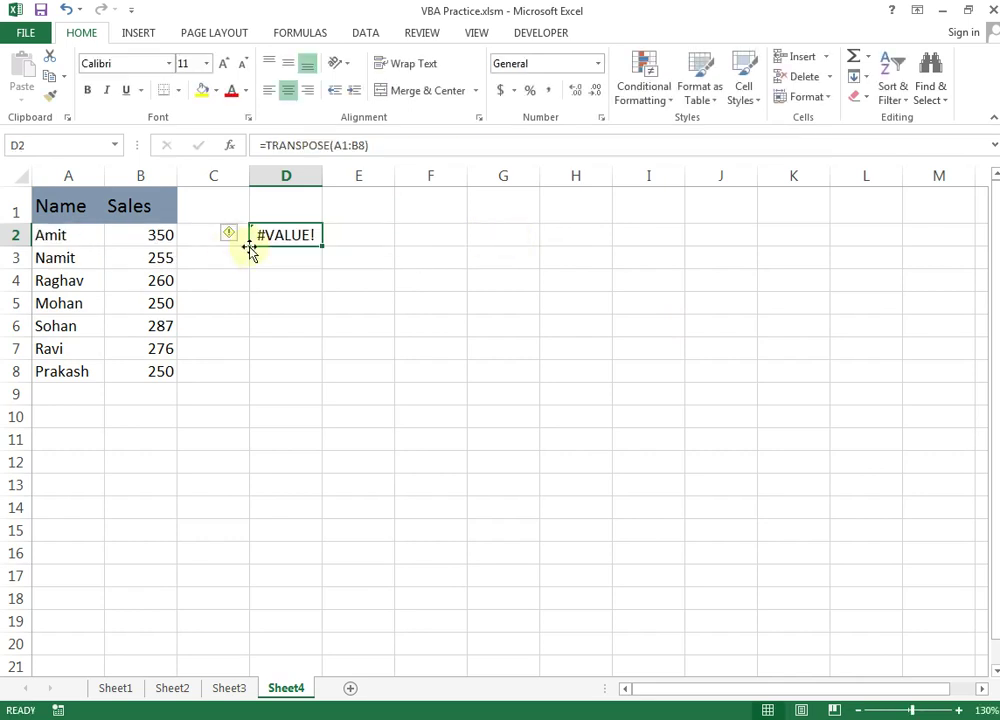
{"action": "key", "text": "Delete"}
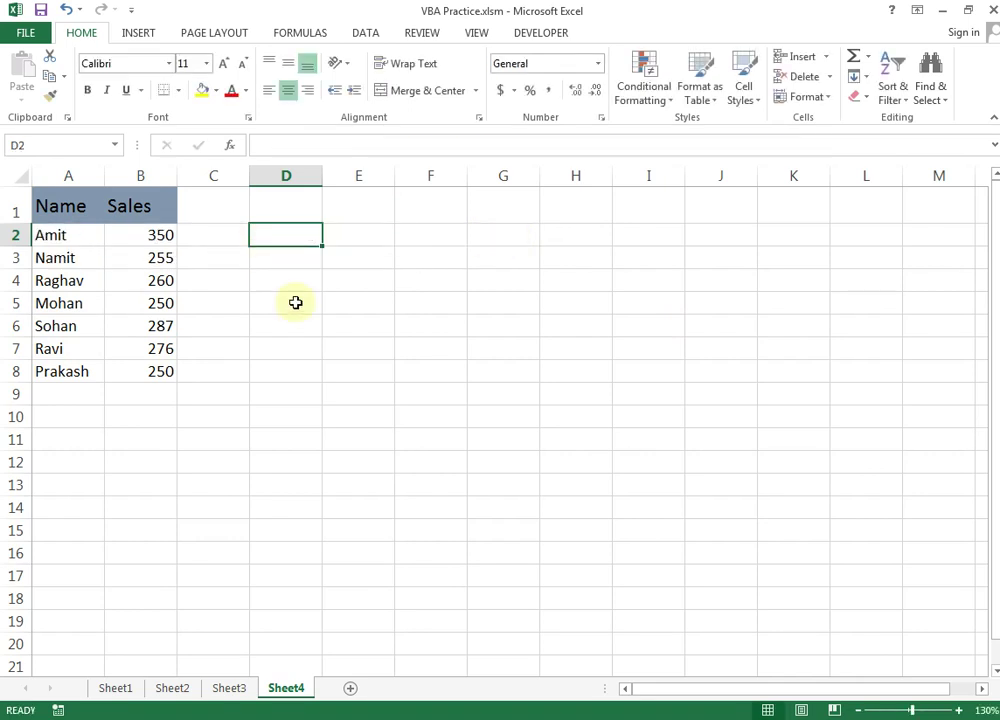
Reselect parts of the source table and start the target range at D2:D3.
{"action": "left_click_drag", "start_coordinate": [45, 205], "coordinate": [64, 372]}
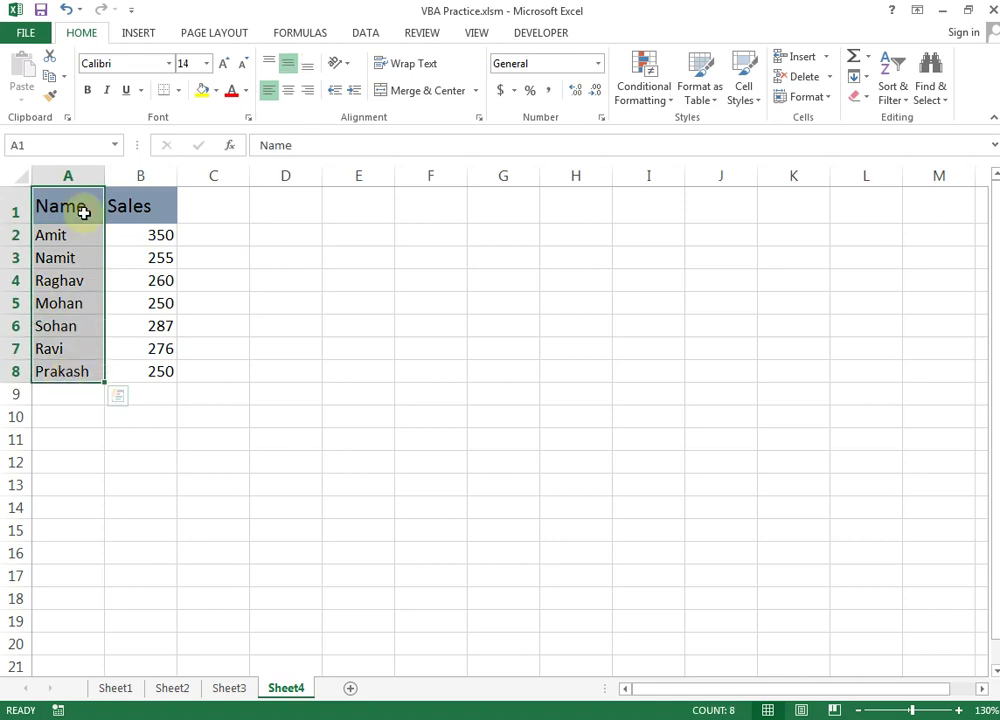
{"action": "left_click_drag", "start_coordinate": [84, 212], "coordinate": [135, 206]}
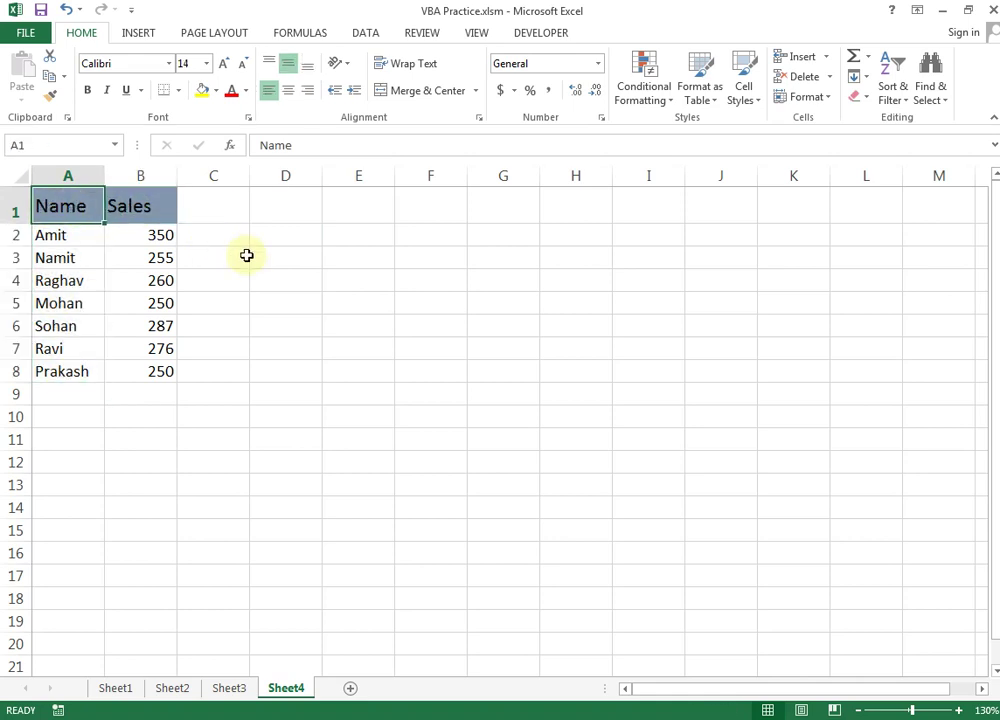
{"action": "left_click_drag", "start_coordinate": [268, 238], "coordinate": [268, 258]}
{"action": "mouse_move", "coordinate": [67, 205]}
{"action": "left_mouse_down"}
{"action": "mouse_move", "coordinate": [135, 206]}
{"action": "mouse_move", "coordinate": [74, 368]}
{"action": "left_mouse_up"}
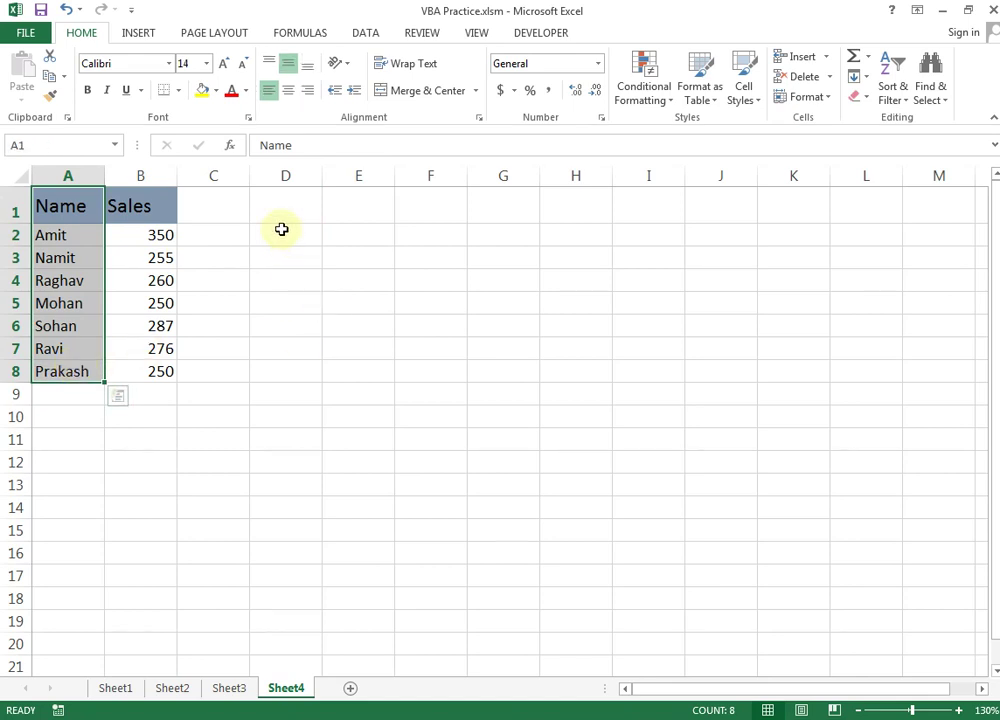
{"action": "left_click_drag", "start_coordinate": [282, 229], "coordinate": [282, 257]}
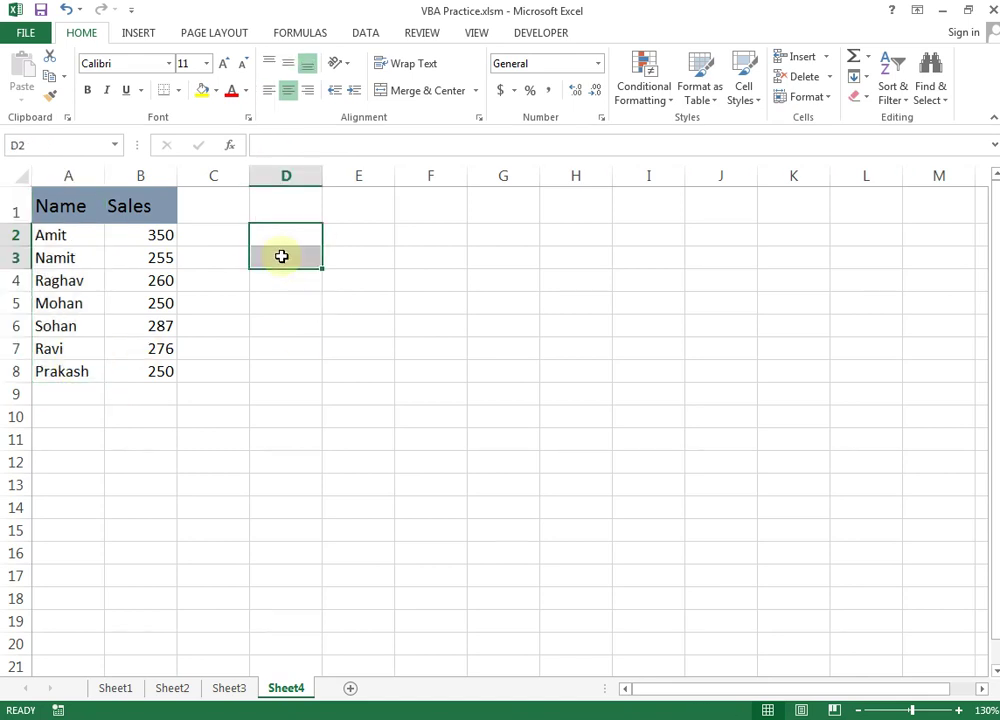
Extend the selection to D2:K3 and array-enter =TRANSPOSE(A1:B8) with Ctrl+Shift+Enter.
{"action": "key", "text": "shift+Right"}
{"action": "key", "text": "shift+Right"}
{"action": "key", "text": "shift+Right"}
{"action": "key", "text": "shift+Right"}
{"action": "key", "text": "shift+Right"}
{"action": "key", "text": "shift+Right"}
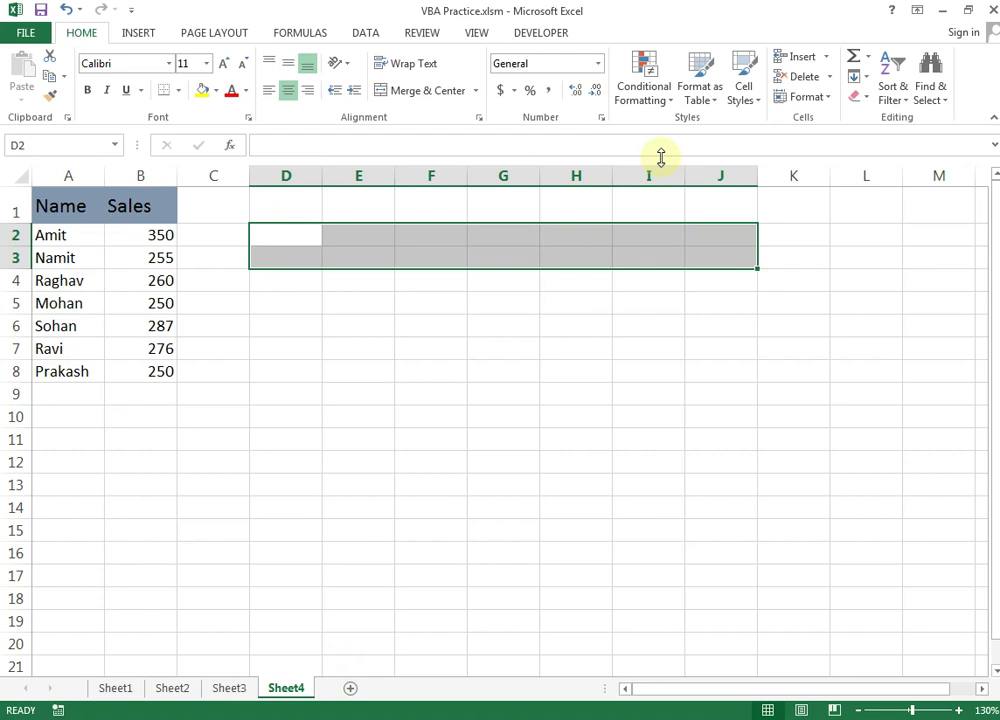
{"action": "key", "text": "shift+Right"}
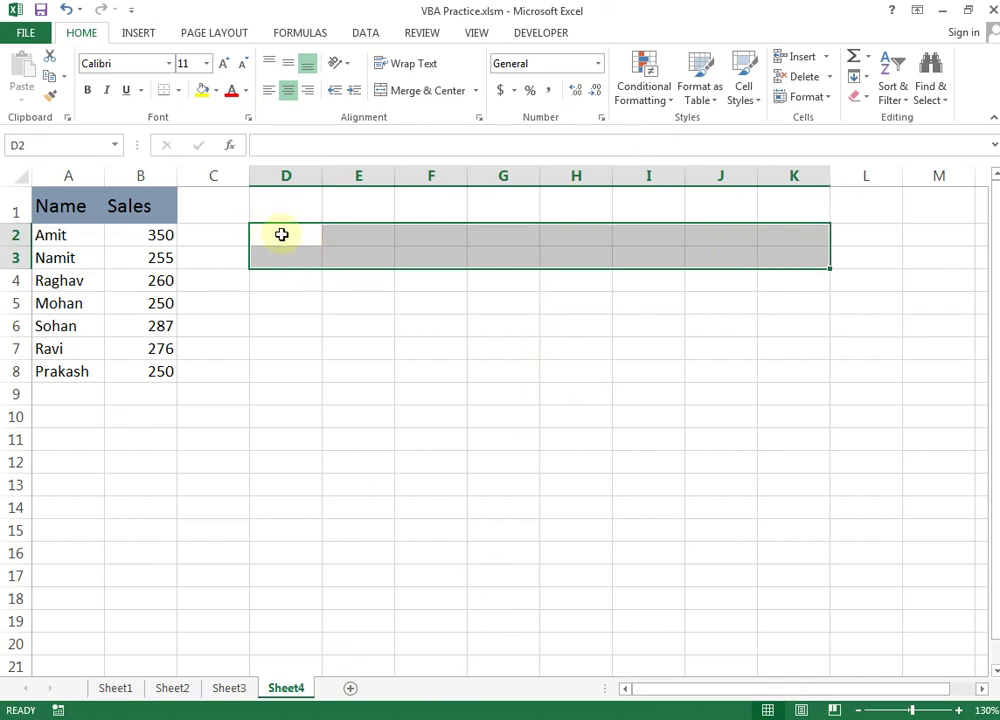
{"action": "type", "text": "="}
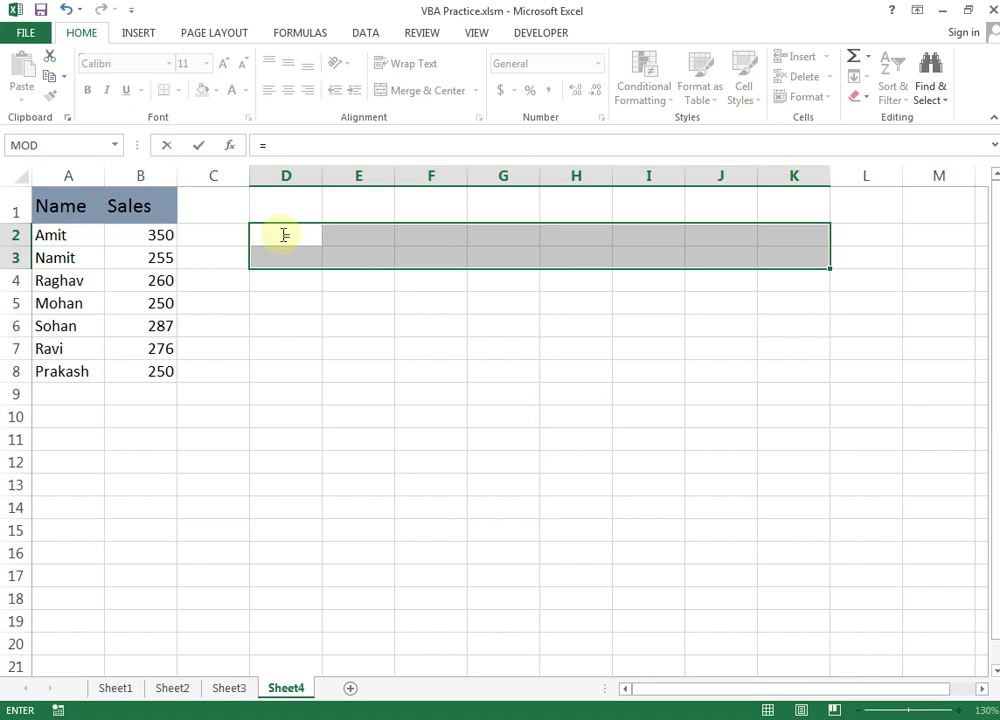
{"action": "type", "text": "tr"}
{"action": "key", "text": "Down"}
{"action": "key", "text": "Up"}
{"action": "key", "text": "Tab"}
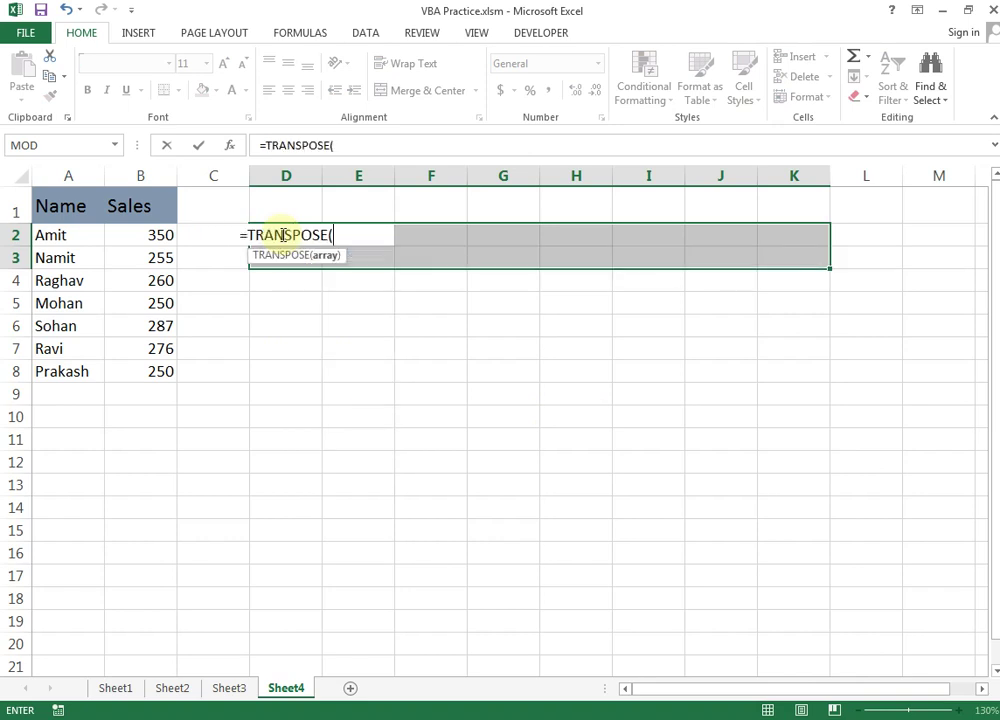
{"action": "left_click_drag", "start_coordinate": [45, 198], "coordinate": [155, 383]}
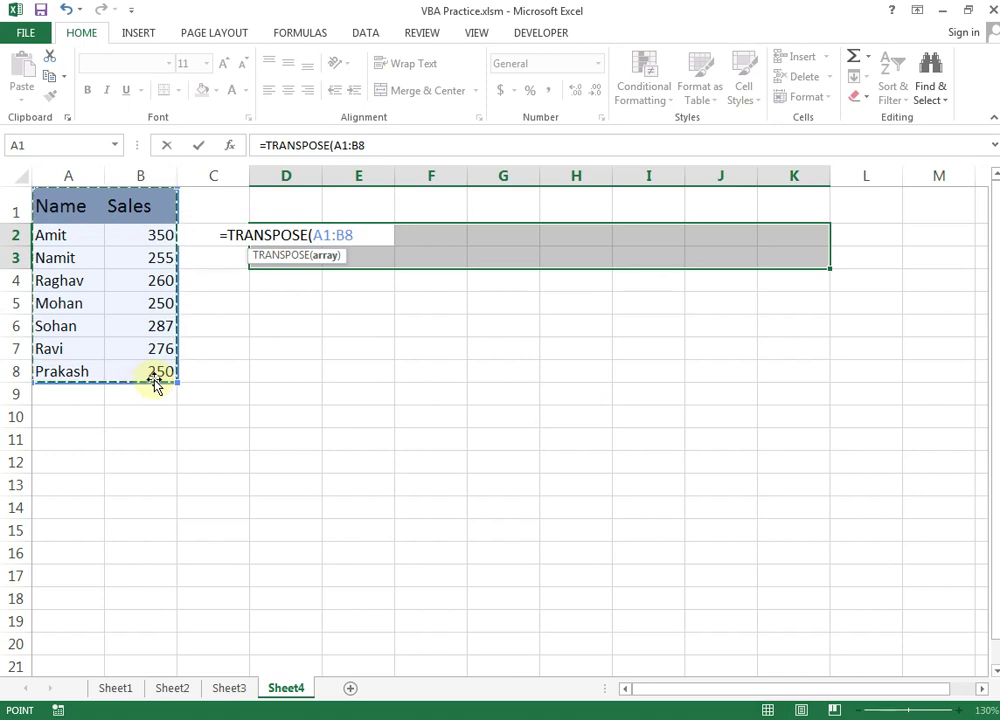
{"action": "type", "text": ")"}
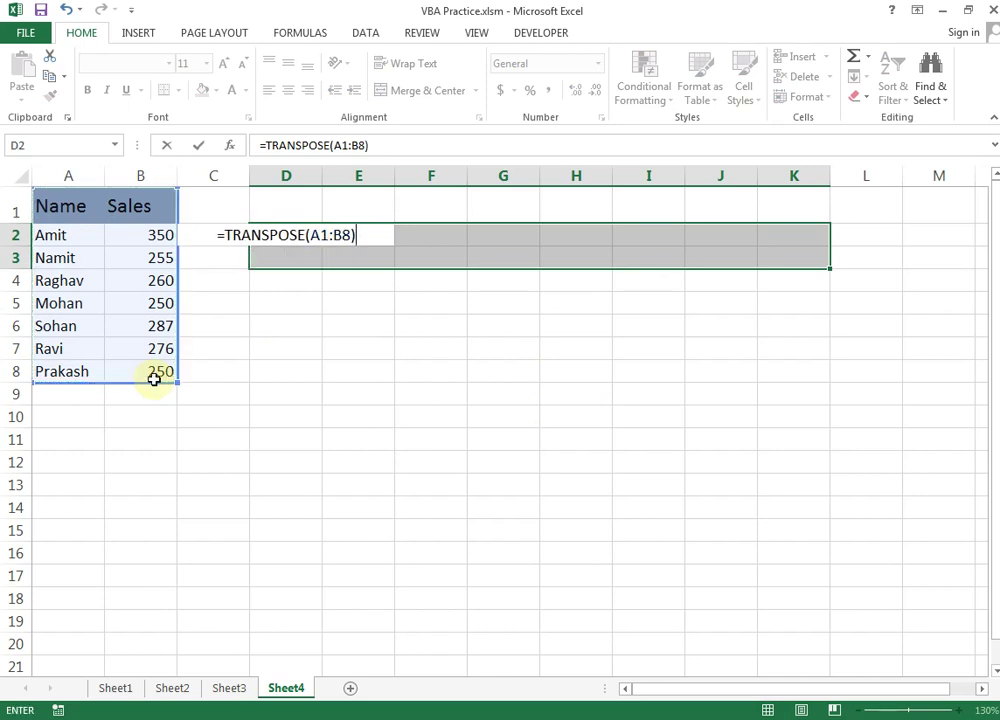
{"action": "key", "text": "ctrl+shift+Return"}
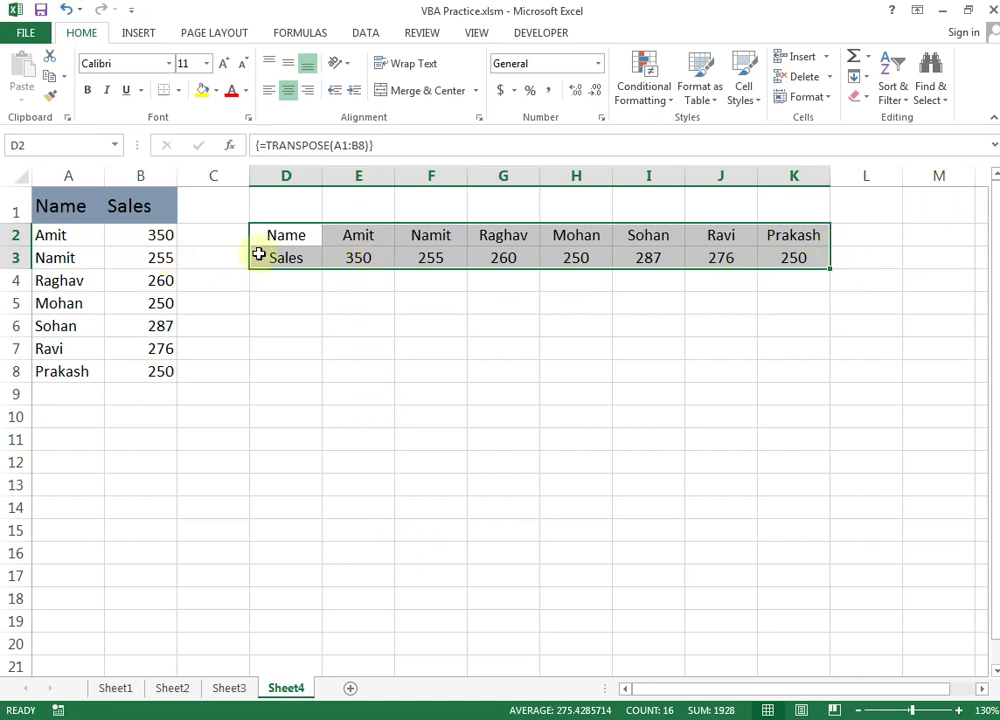
Inspect the array-transposed values across E2:K3.
{"action": "left_click", "coordinate": [374, 260]}
{"action": "left_click", "coordinate": [420, 258]}
{"action": "left_click", "coordinate": [507, 258]}
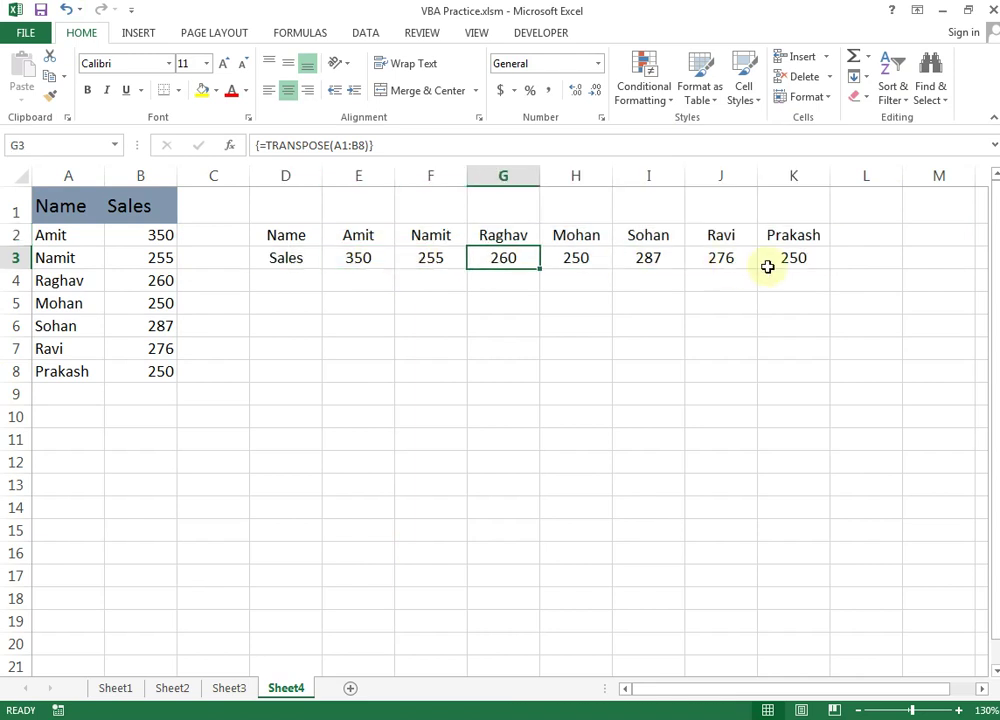
{"action": "left_click_drag", "start_coordinate": [350, 235], "coordinate": [790, 255]}
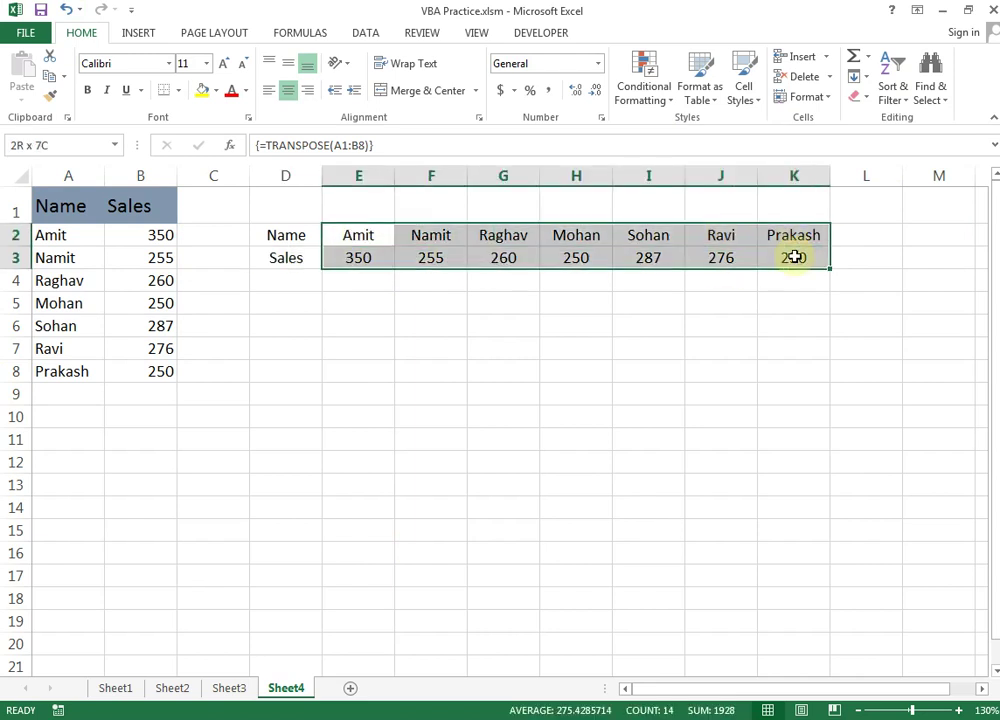
{"action": "left_click", "coordinate": [385, 349]}
Change B2's sales to 151 and confirm E3 updates to 151.
{"action": "left_click", "coordinate": [59, 241]}
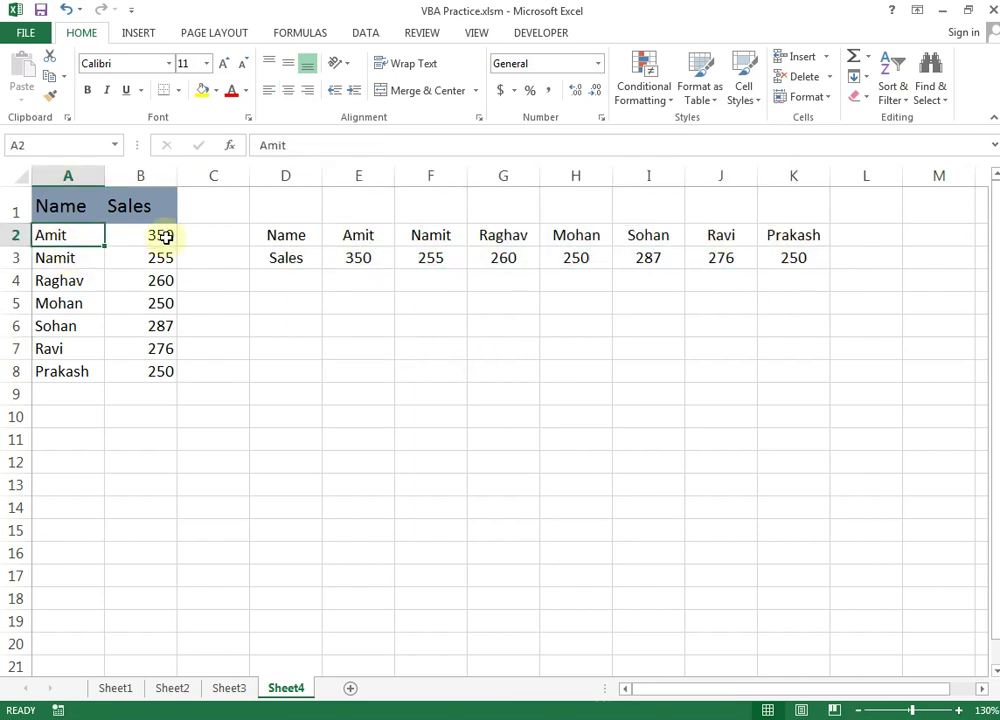
{"action": "left_click", "coordinate": [162, 234]}
{"action": "type", "text": "151"}
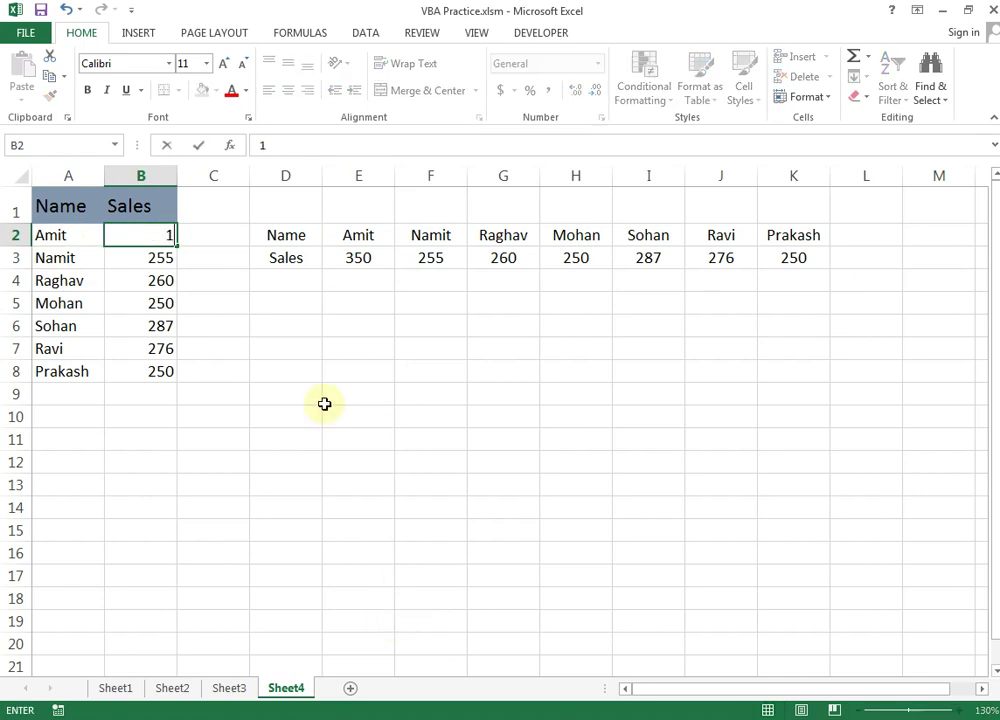
{"action": "key", "text": "Return"}
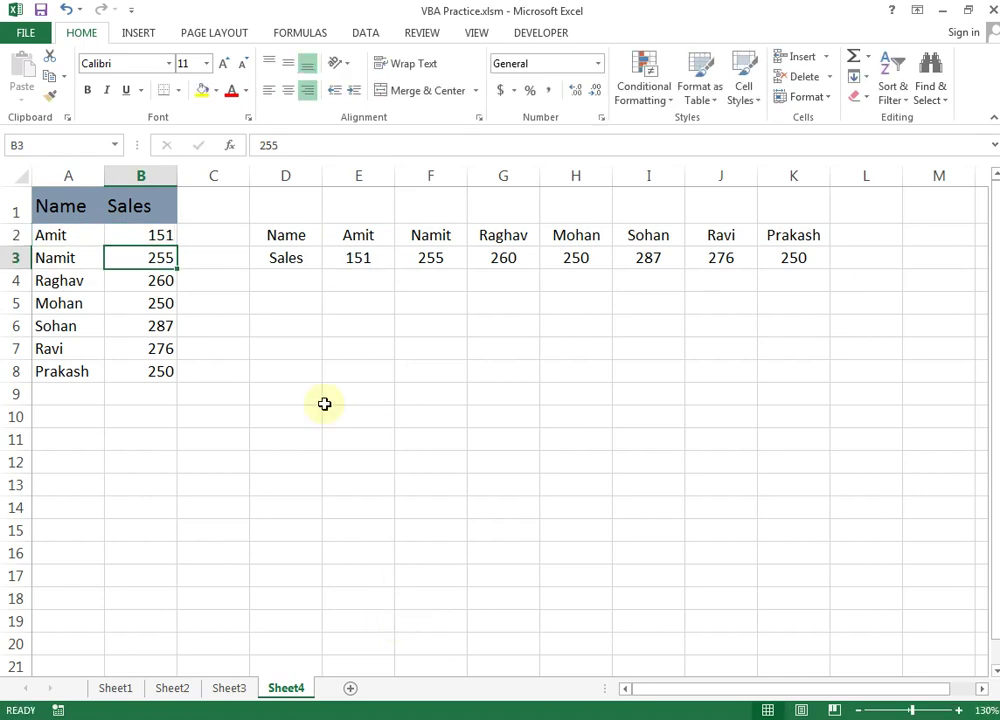
{"action": "left_click", "coordinate": [352, 256]}
{"action": "left_click", "coordinate": [497, 250]}
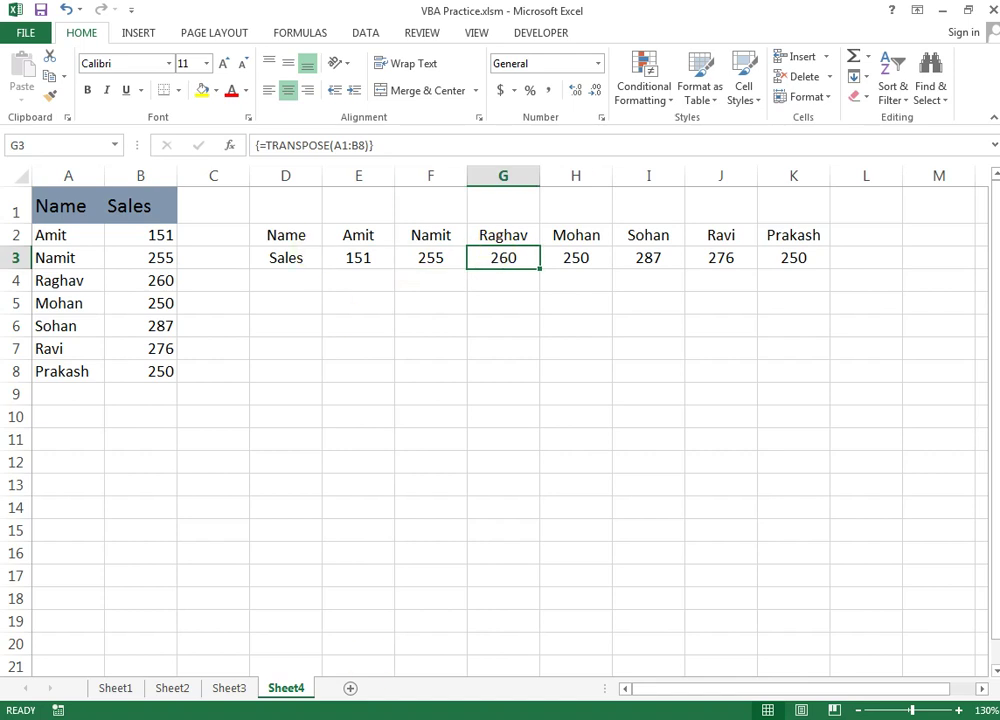
{"action": "left_click_drag", "start_coordinate": [292, 235], "coordinate": [812, 260]}
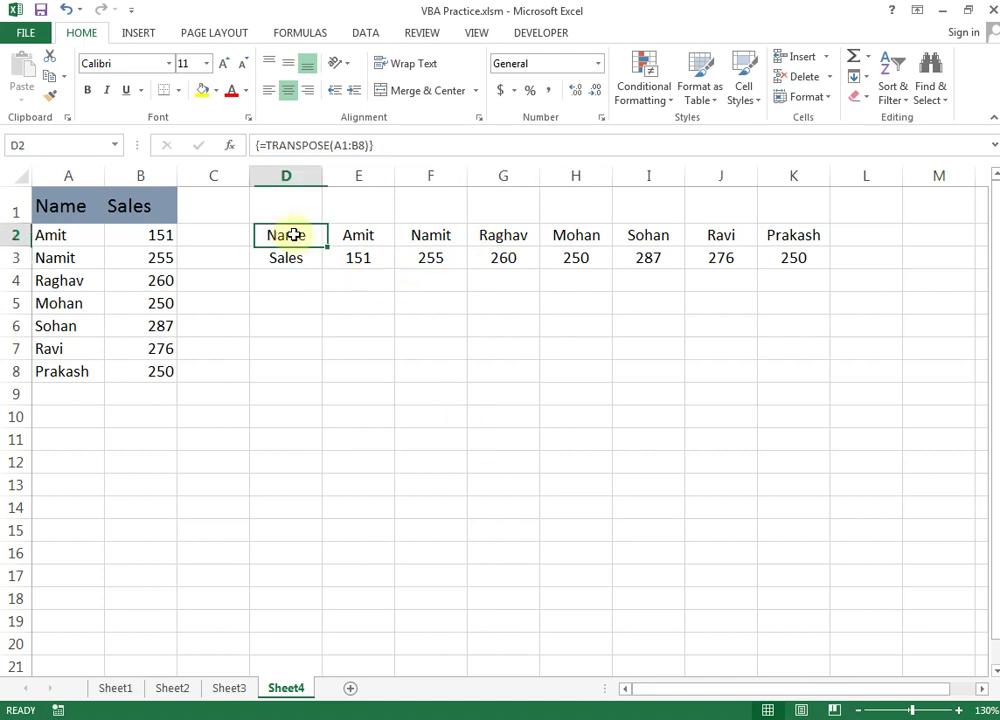
{"action": "left_click", "coordinate": [342, 390]}
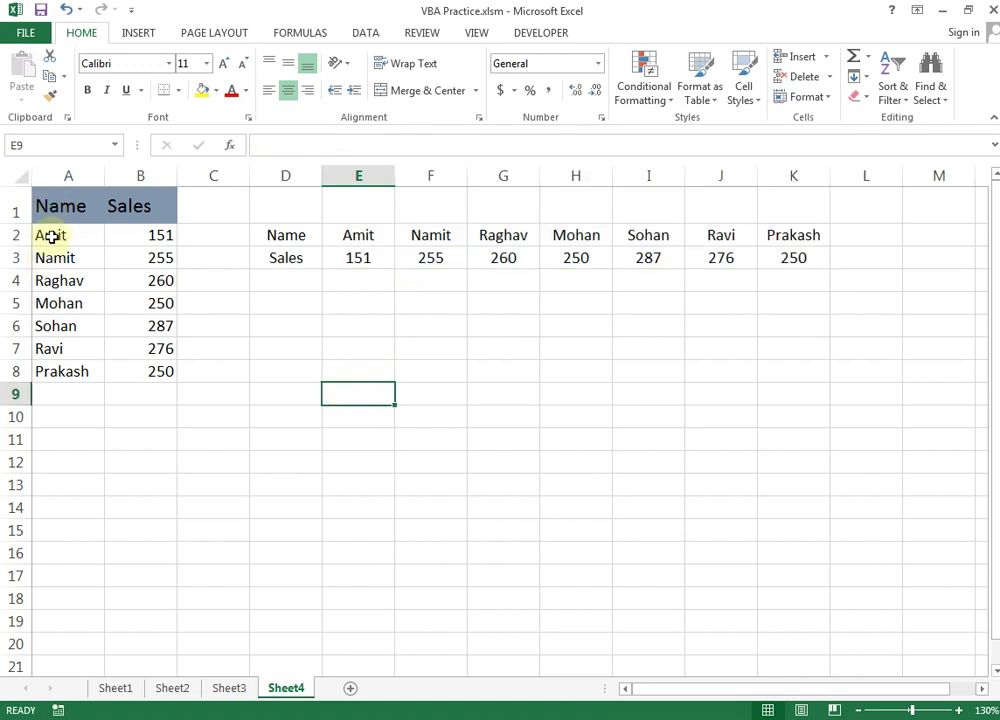
Select the names in column A and return to A1.
{"action": "mouse_move", "coordinate": [45, 207]}
{"action": "left_mouse_down"}
{"action": "mouse_move", "coordinate": [119, 436]}
{"action": "mouse_move", "coordinate": [119, 348]}
{"action": "left_mouse_up"}
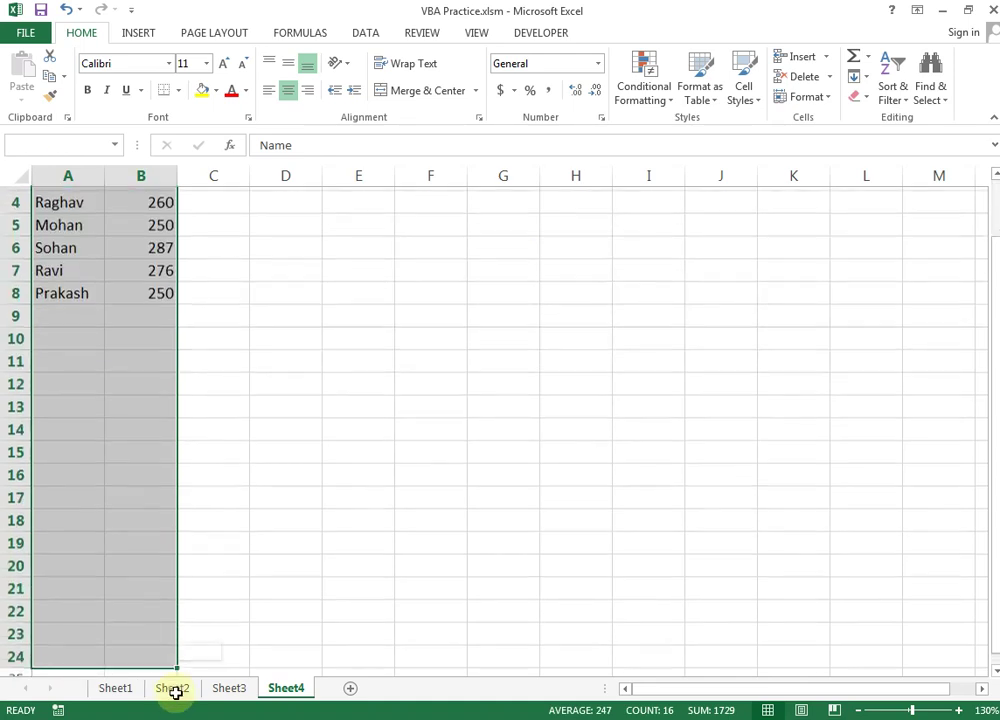
{"action": "left_click", "coordinate": [119, 348]}
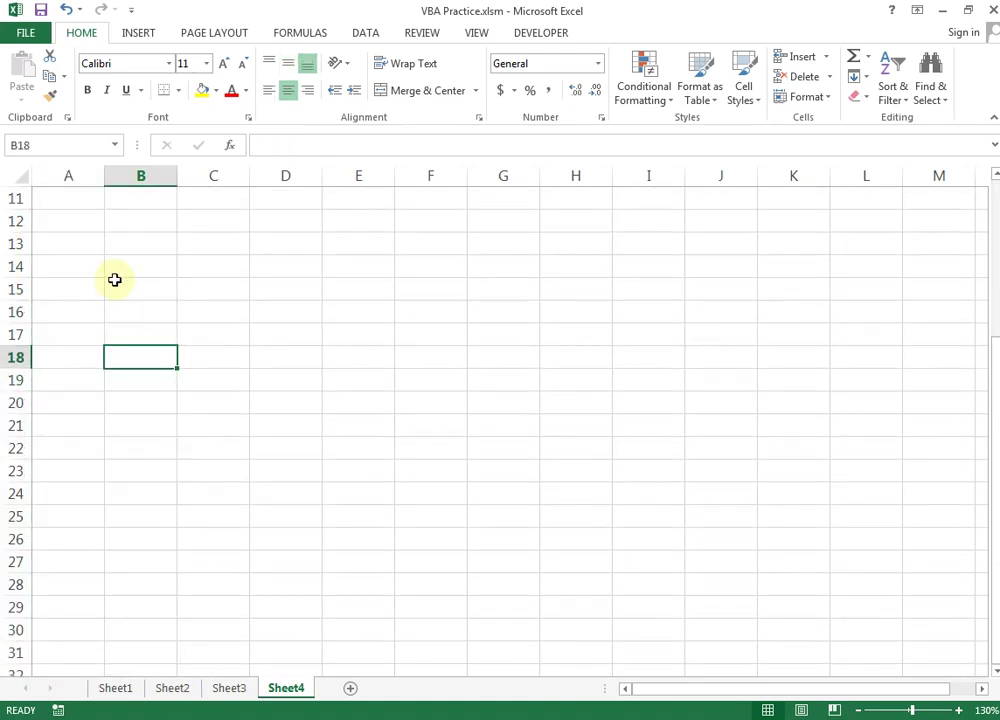
{"action": "key", "text": "Left"}
{"action": "key", "text": "ctrl+Home"}
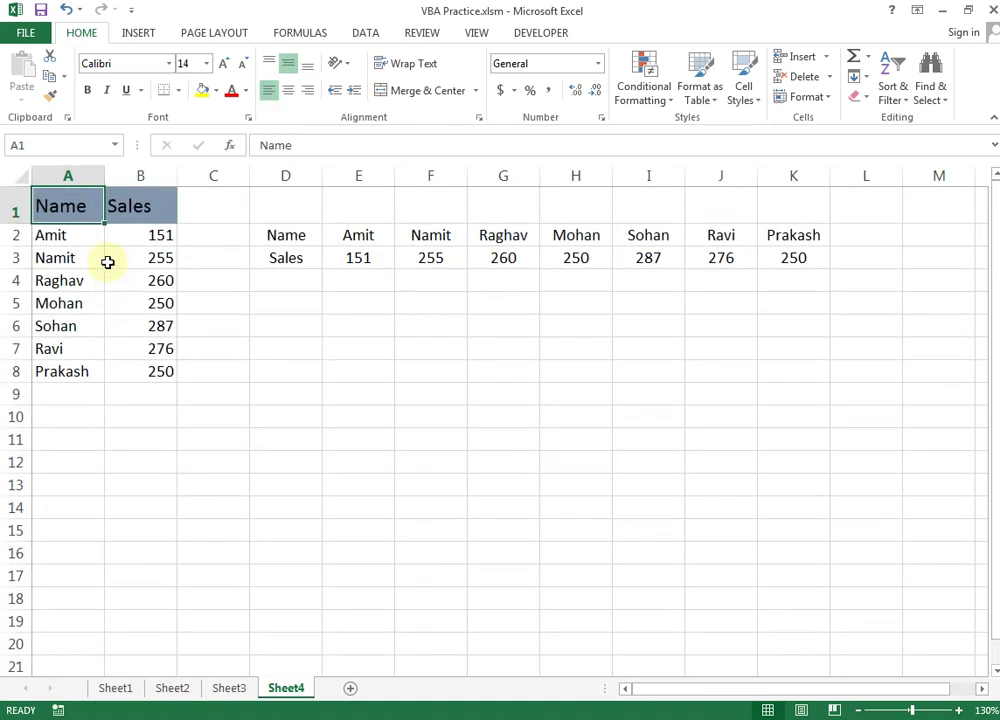
{"action": "left_click_drag", "start_coordinate": [71, 203], "coordinate": [71, 346]}
{"action": "left_click", "coordinate": [225, 350]}
{"action": "left_click", "coordinate": [355, 326]}
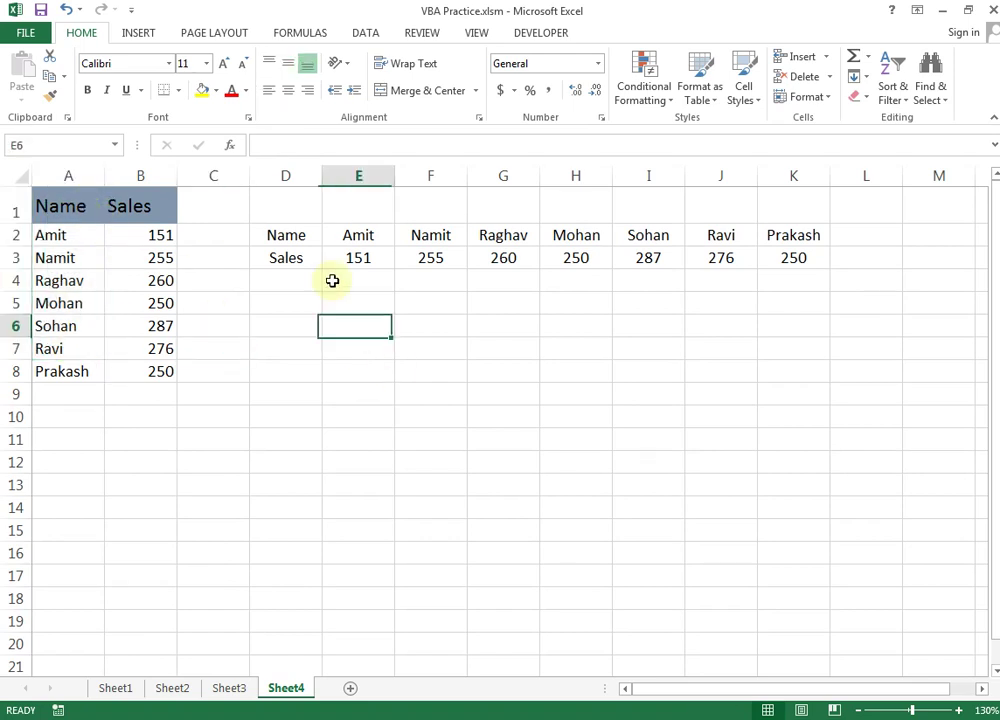
Delete the old transposed table in D1:K4.
{"action": "left_click_drag", "start_coordinate": [295, 208], "coordinate": [808, 285]}
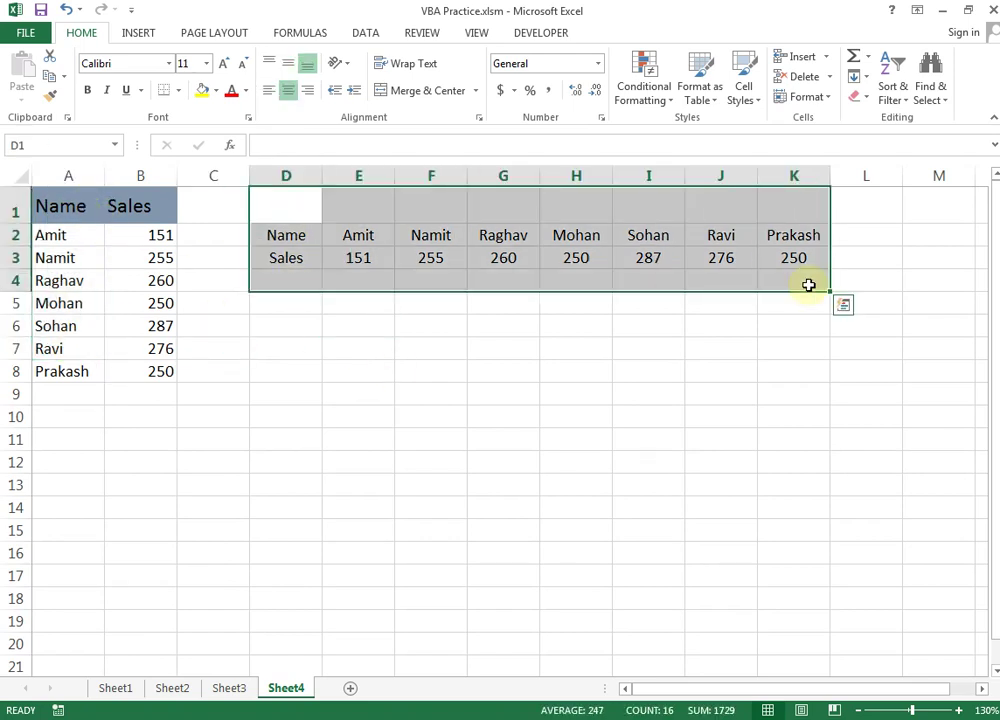
{"action": "key", "text": "Delete"}
{"action": "left_click", "coordinate": [332, 375]}
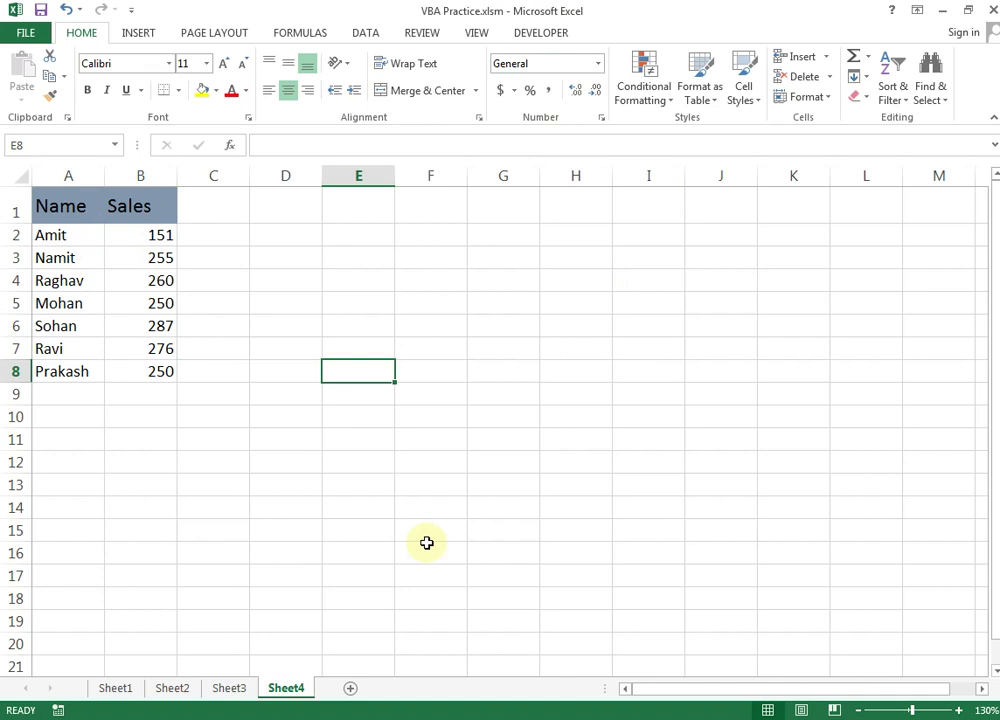
Copy A1:B8 and bring up Paste Special for cell A12.
{"action": "left_click_drag", "start_coordinate": [60, 215], "coordinate": [160, 368]}
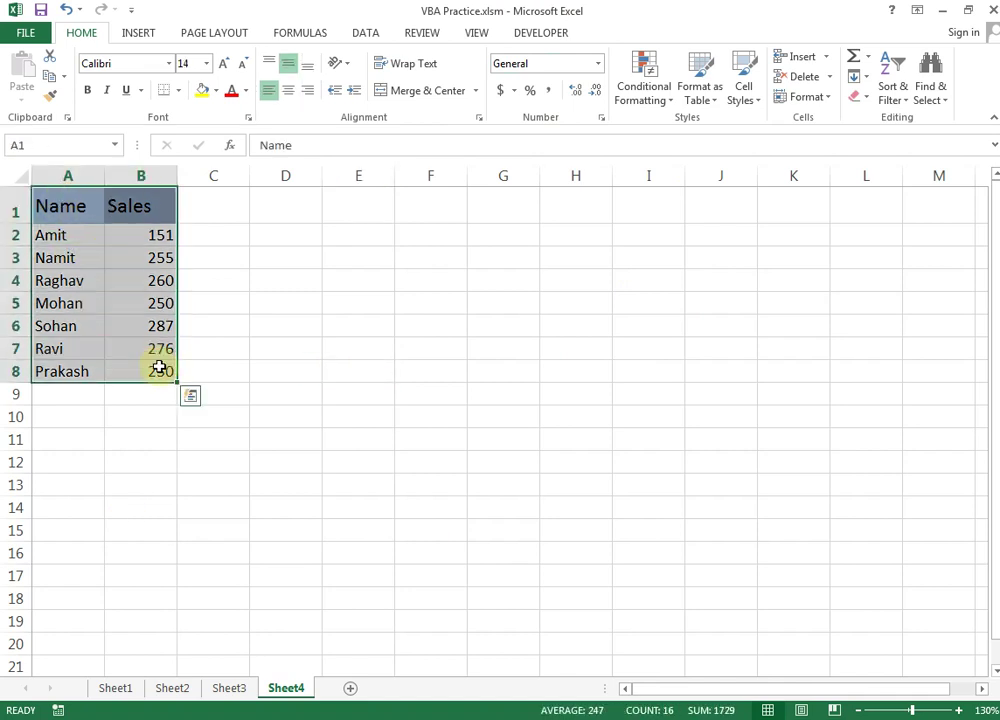
{"action": "key", "text": "ctrl+c"}
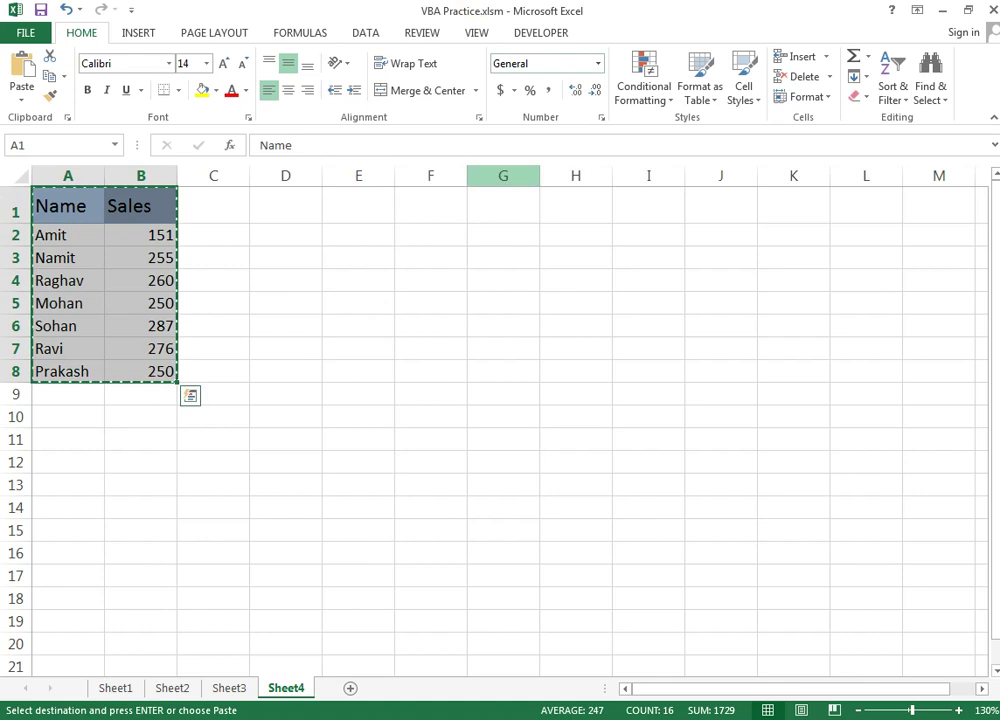
{"action": "left_click", "coordinate": [67, 461]}
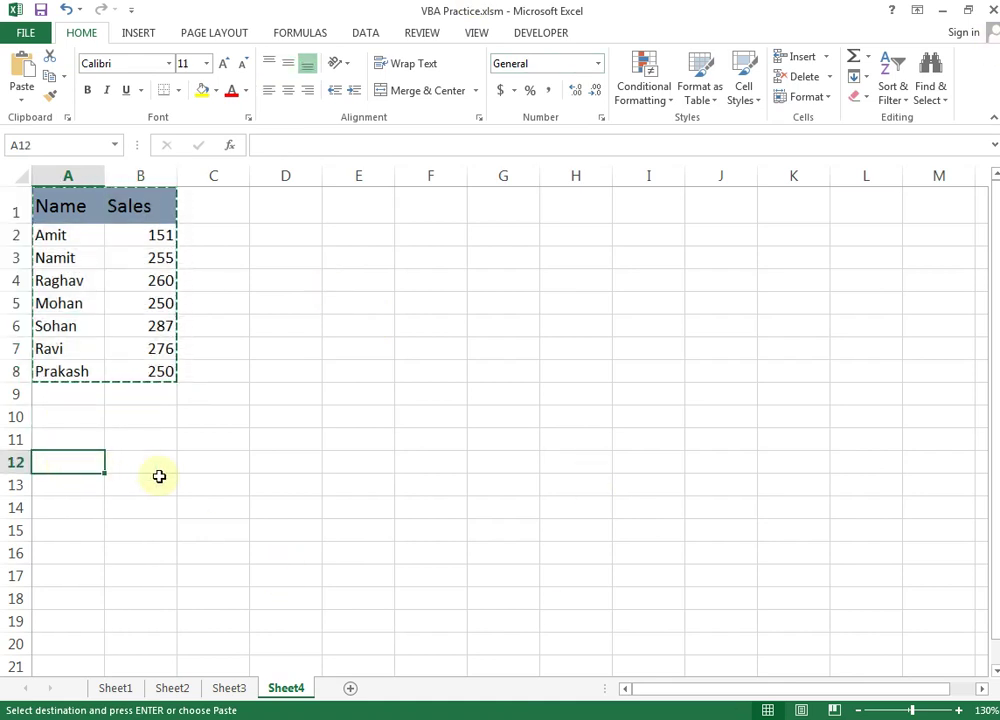
{"action": "right_click", "coordinate": [65, 466]}
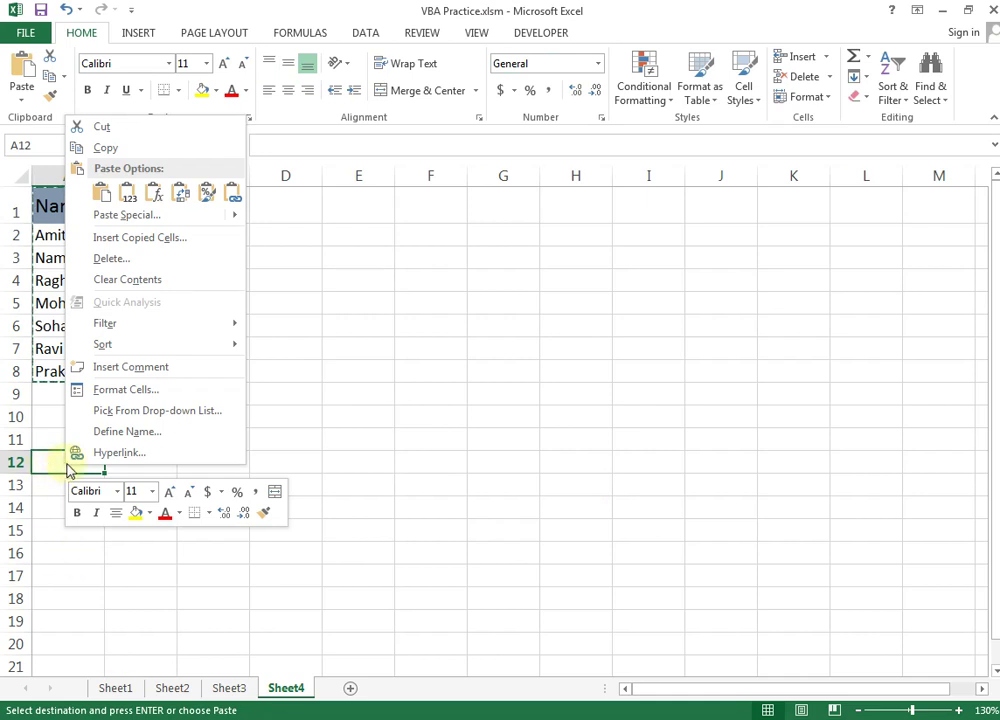
{"action": "left_click", "coordinate": [124, 214]}
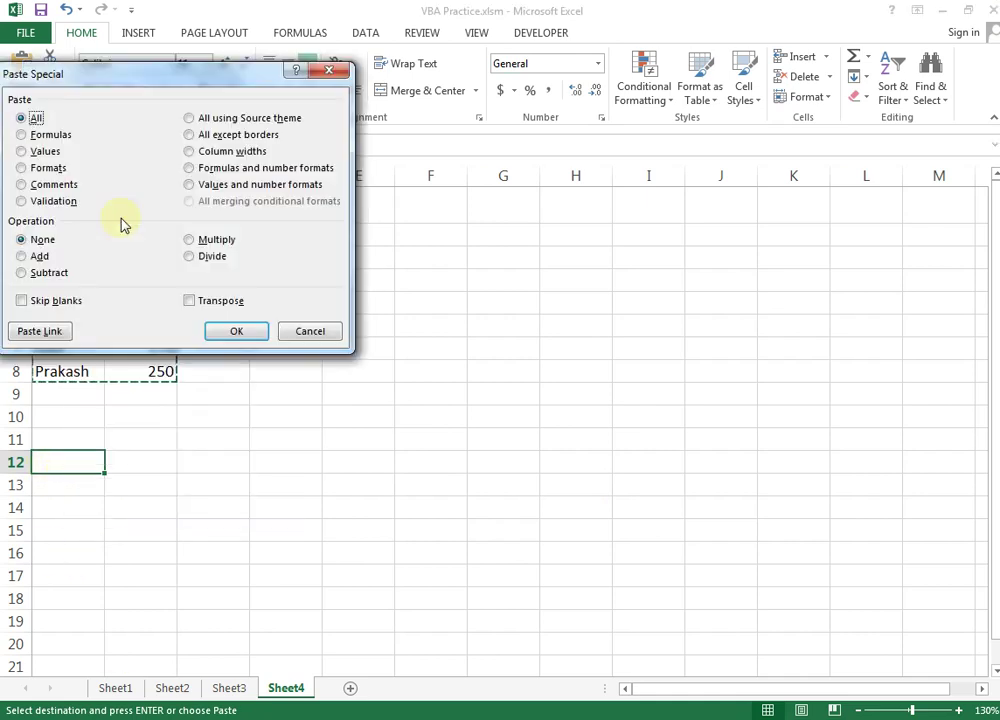
Paste the table into A12 as links, keeping All selected.
{"action": "left_click_drag", "start_coordinate": [160, 80], "coordinate": [534, 353]}
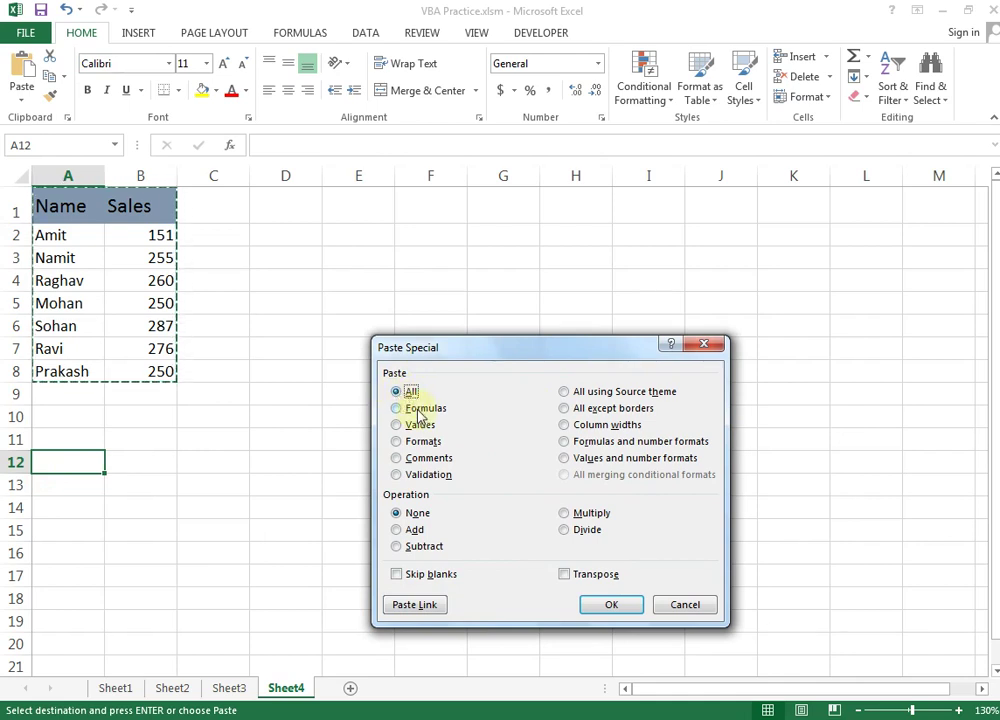
{"action": "left_click", "coordinate": [420, 409]}
{"action": "left_click", "coordinate": [418, 425]}
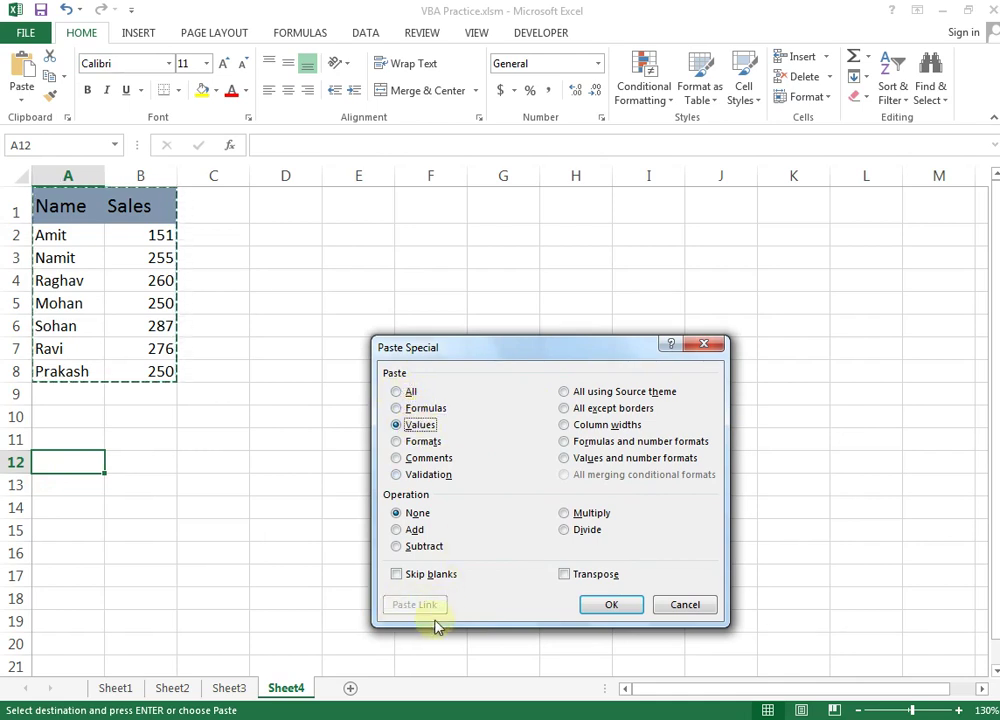
{"action": "left_click", "coordinate": [401, 392]}
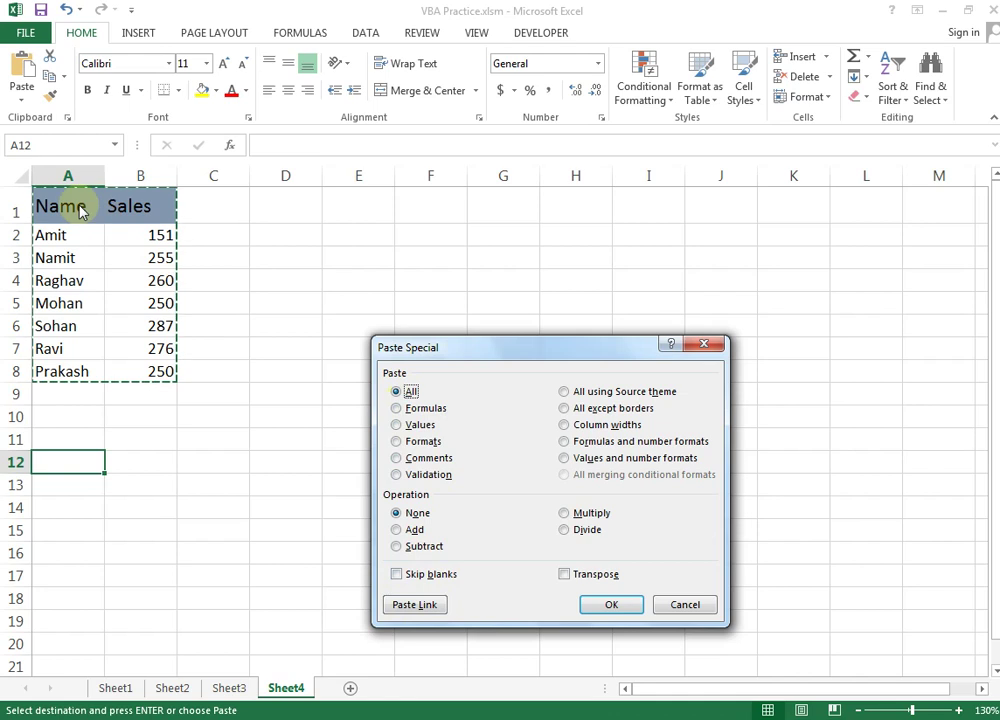
{"action": "left_click", "coordinate": [421, 606]}
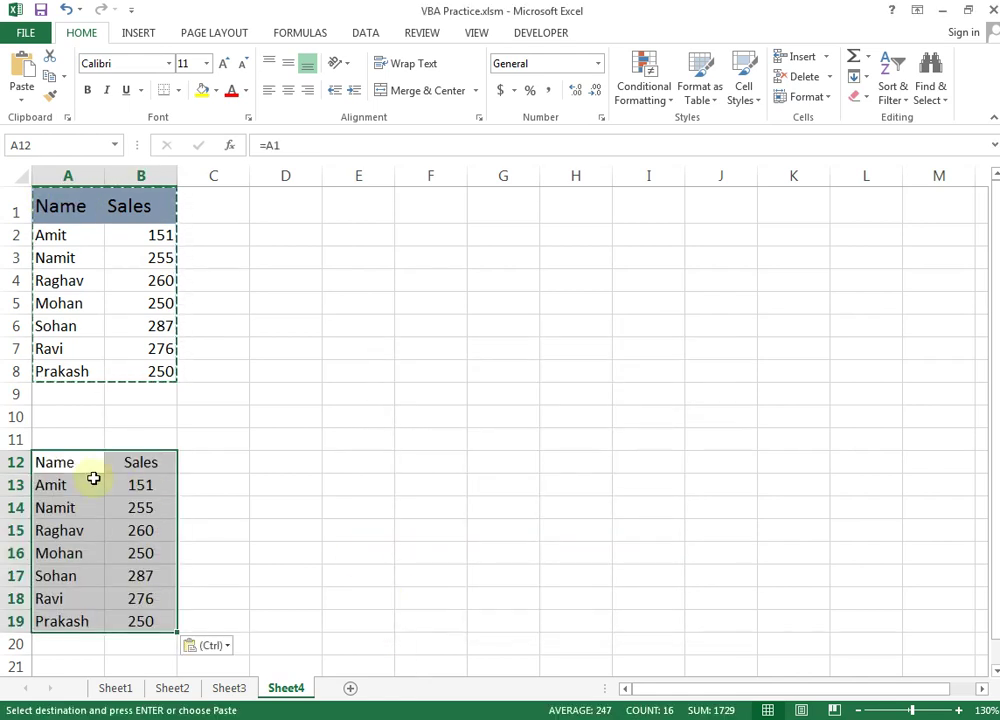
Inspect the =A1-style link formulas across A12:B19, then bring up Find and Replace.
{"action": "left_click_drag", "start_coordinate": [73, 466], "coordinate": [140, 621]}
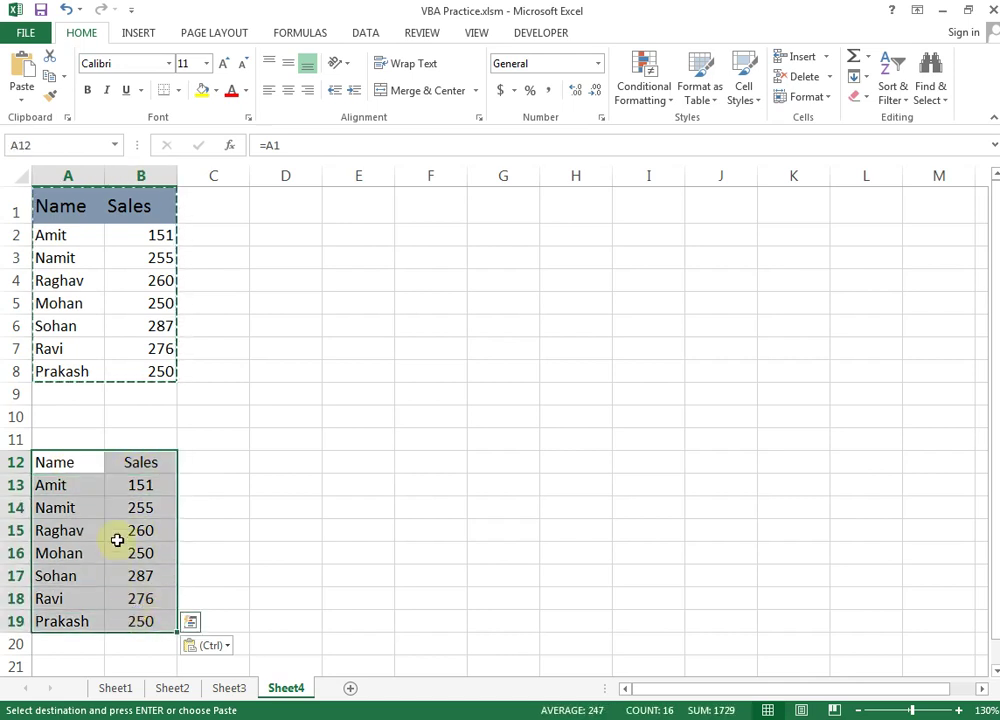
{"action": "left_click", "coordinate": [78, 486]}
{"action": "left_click", "coordinate": [72, 530]}
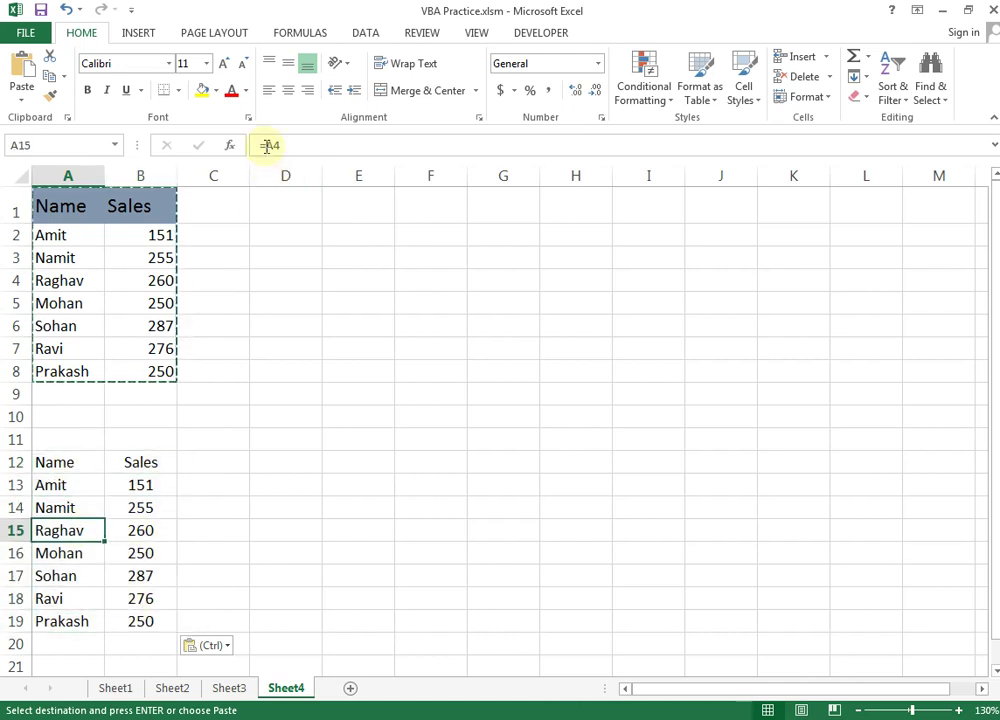
{"action": "left_click", "coordinate": [72, 555]}
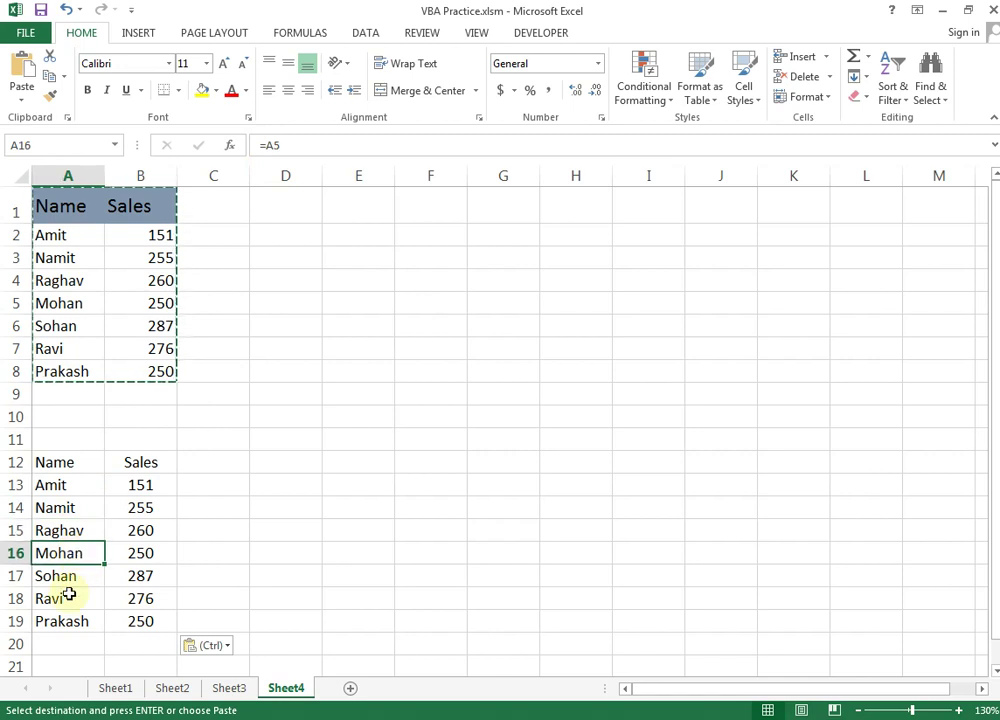
{"action": "left_click", "coordinate": [72, 598]}
{"action": "left_click", "coordinate": [86, 505]}
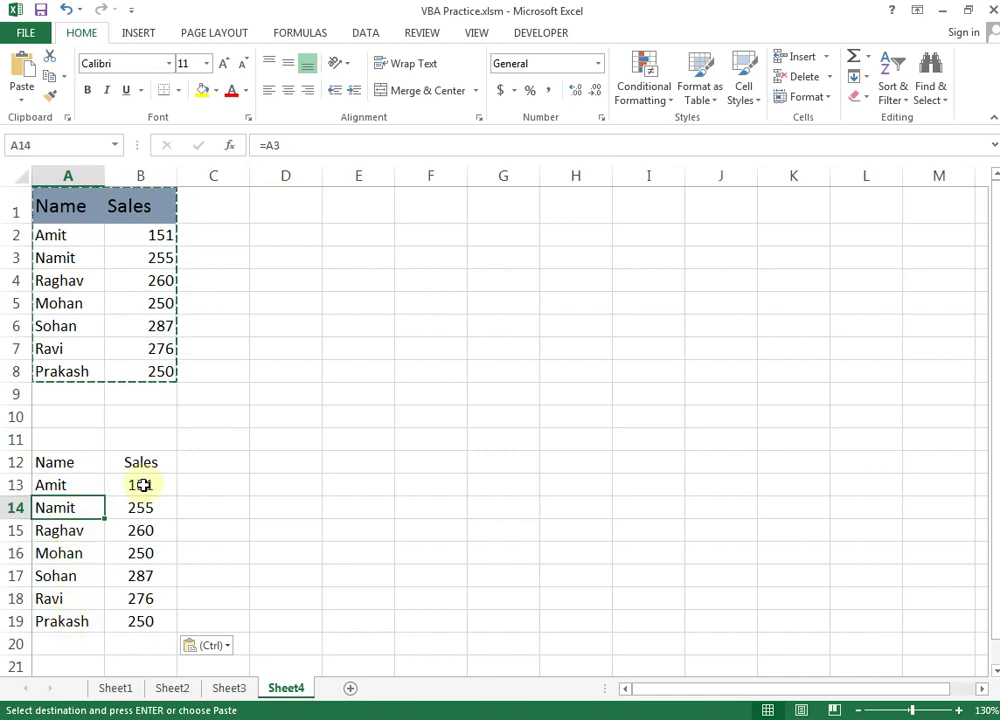
{"action": "left_click", "coordinate": [140, 530]}
{"action": "left_click_drag", "start_coordinate": [65, 468], "coordinate": [145, 612]}
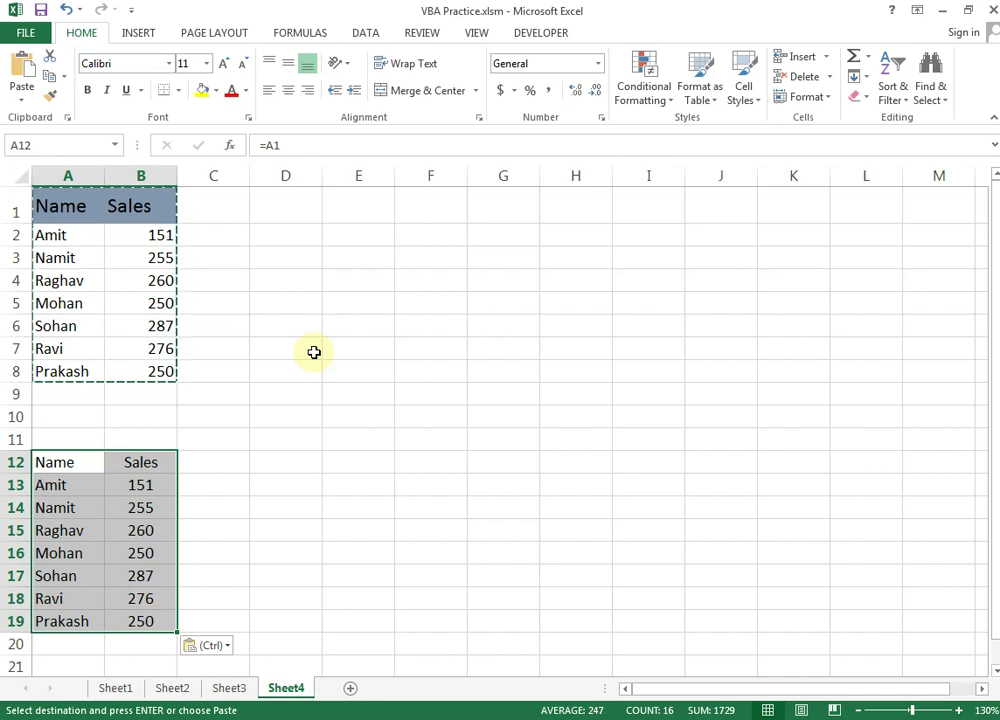
{"action": "key", "text": "ctrl+h"}
{"action": "type", "text": "#"}
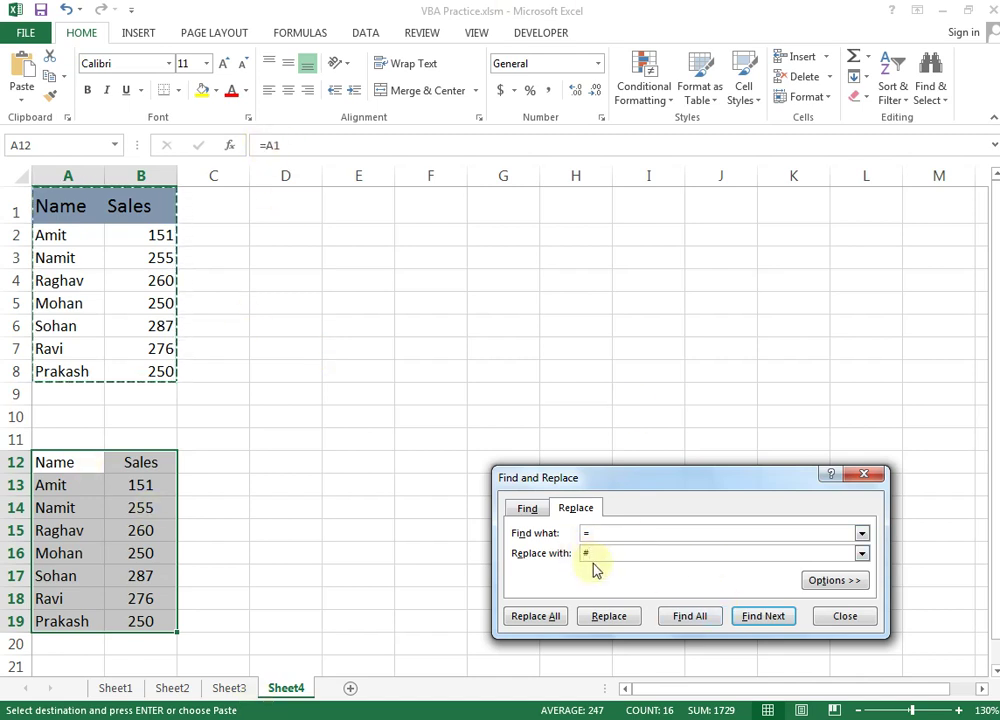
Replace every = with # so A12:B19 holds the plain text #A1 through #B8.
{"action": "left_click", "coordinate": [538, 617]}
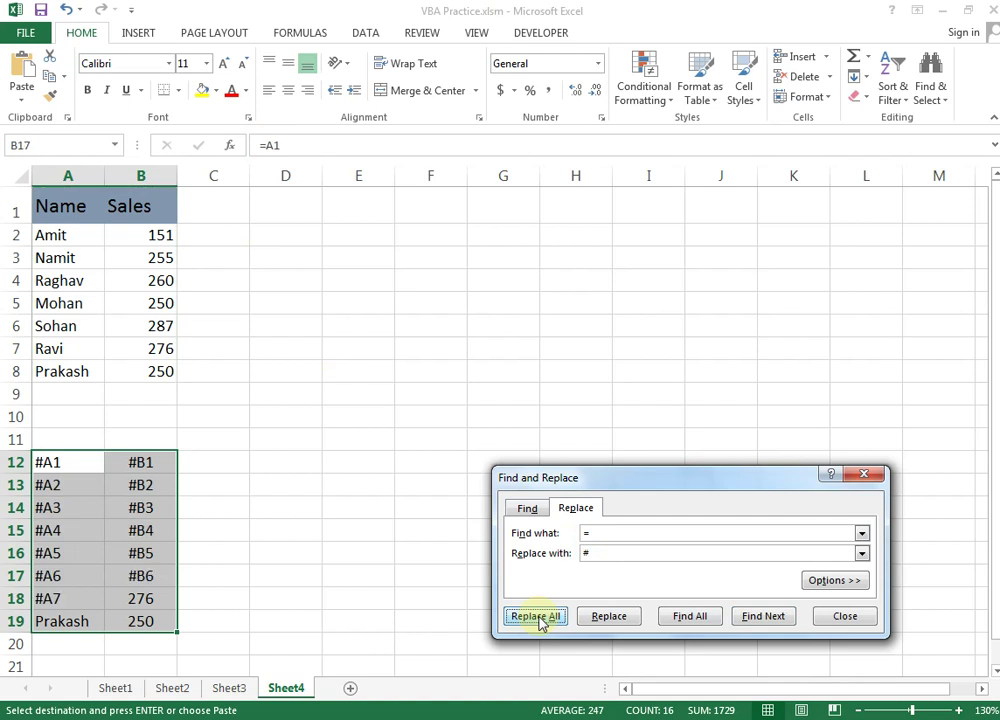
{"action": "left_click", "coordinate": [510, 412]}
{"action": "left_click", "coordinate": [845, 616]}
{"action": "left_click", "coordinate": [58, 465]}
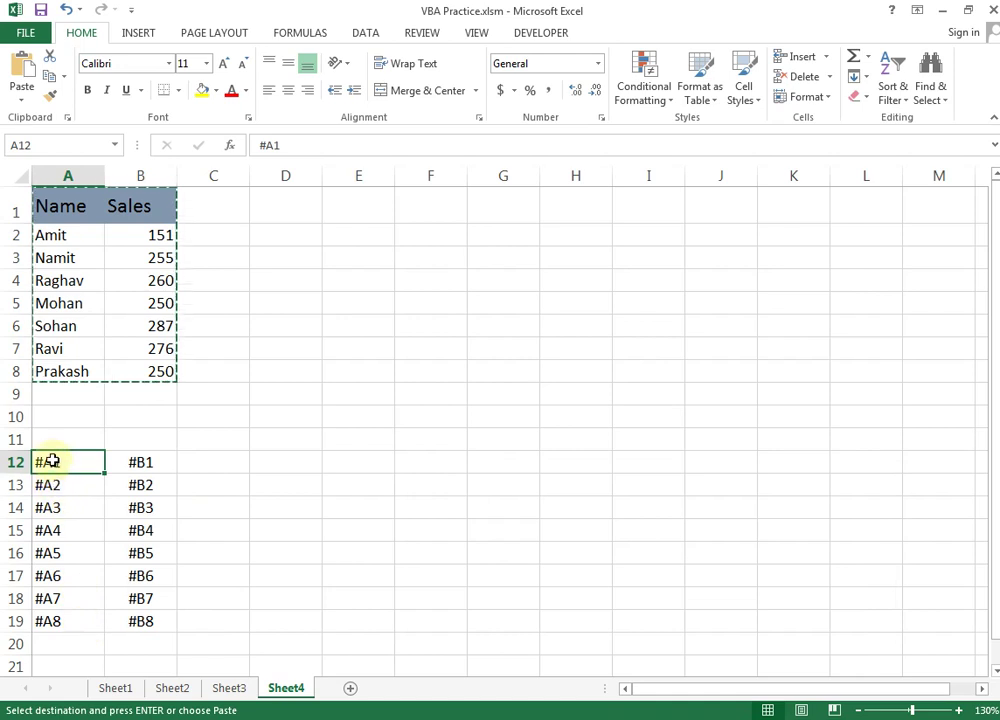
Copy A12:B19 and paste it transposed into D2 using Paste Special.
{"action": "left_click_drag", "start_coordinate": [52, 473], "coordinate": [60, 610]}
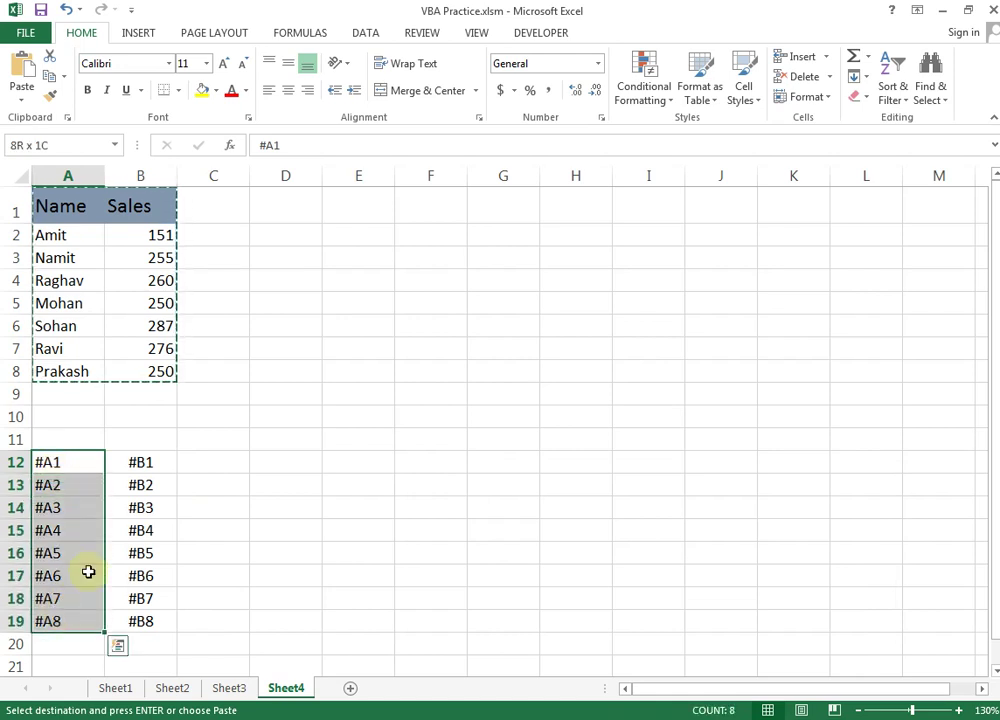
{"action": "left_click_drag", "start_coordinate": [138, 461], "coordinate": [134, 622]}
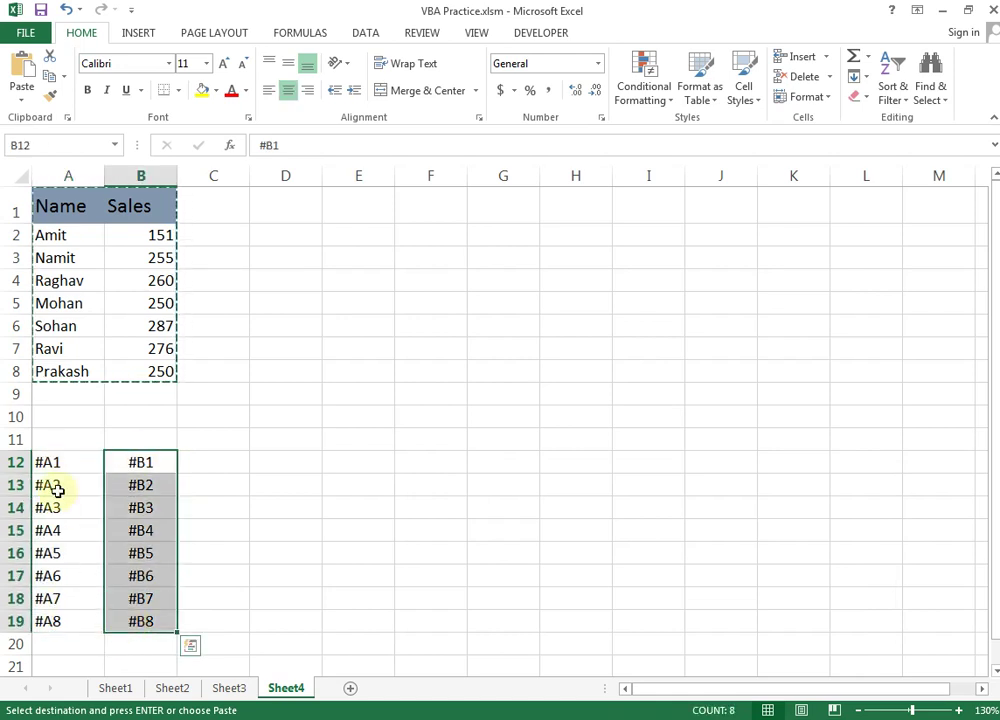
{"action": "left_click_drag", "start_coordinate": [52, 463], "coordinate": [142, 617]}
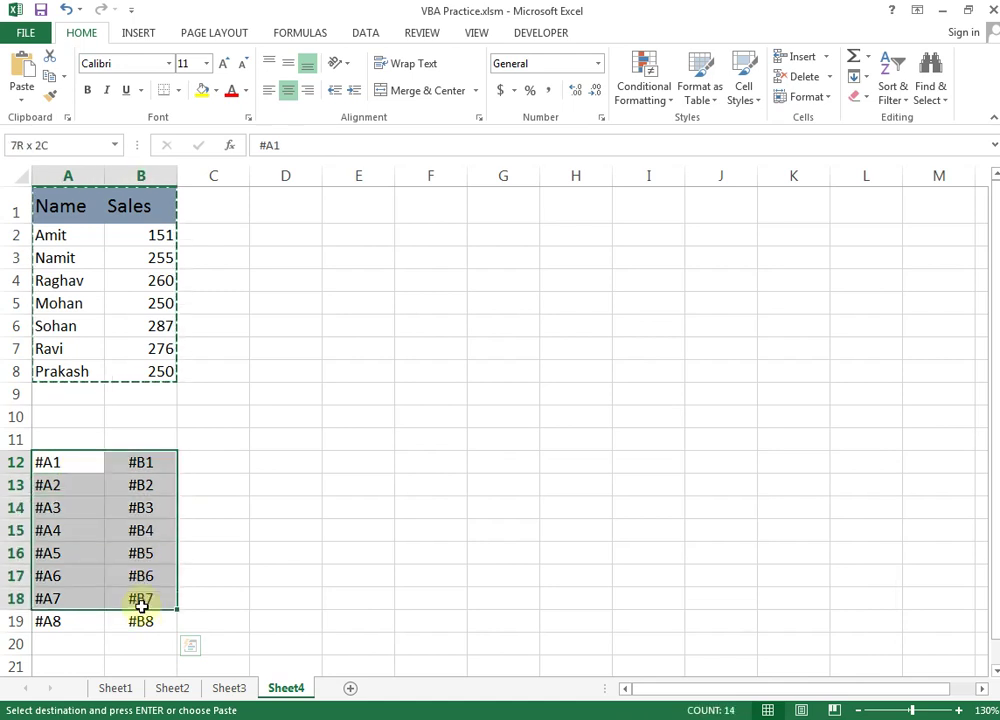
{"action": "key", "text": "ctrl+c"}
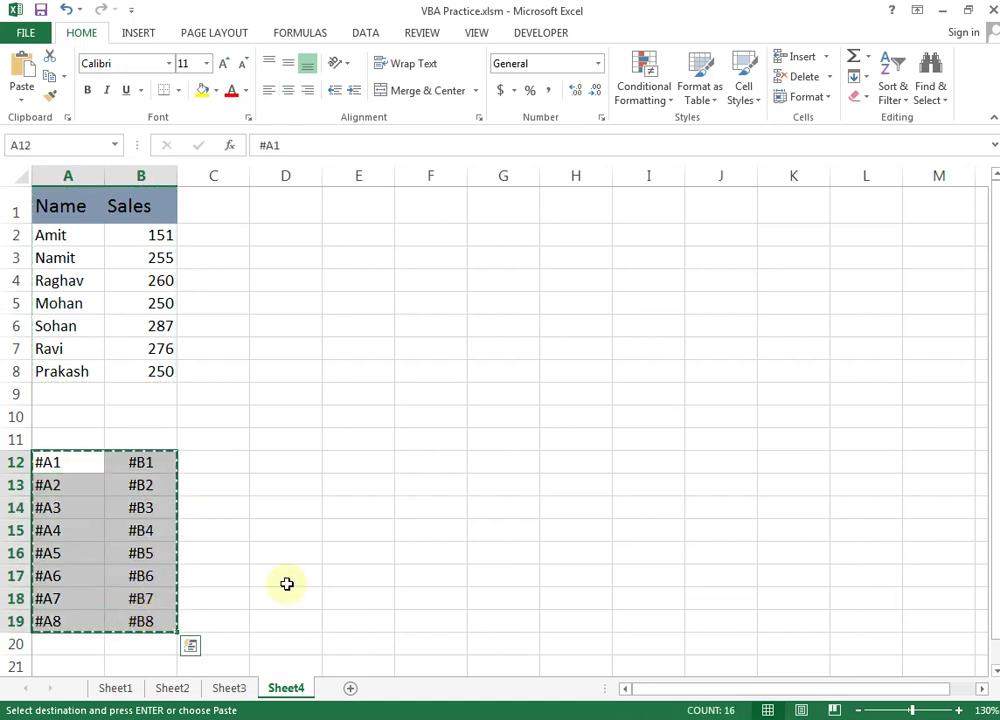
{"action": "left_click", "coordinate": [287, 231]}
{"action": "right_click", "coordinate": [292, 239]}
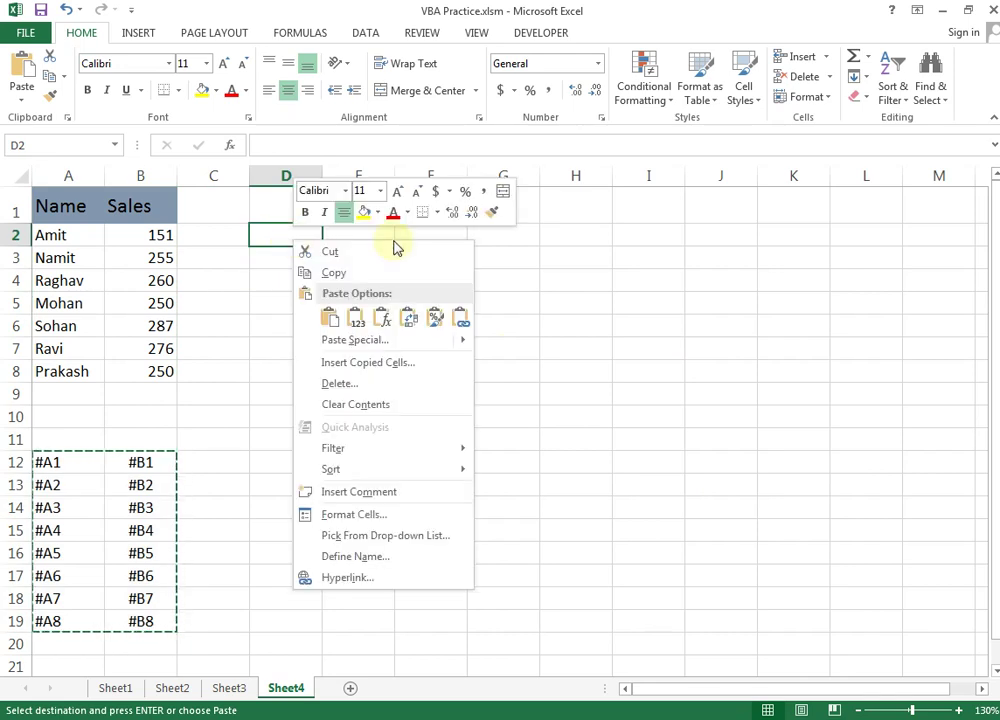
{"action": "left_click", "coordinate": [355, 340]}
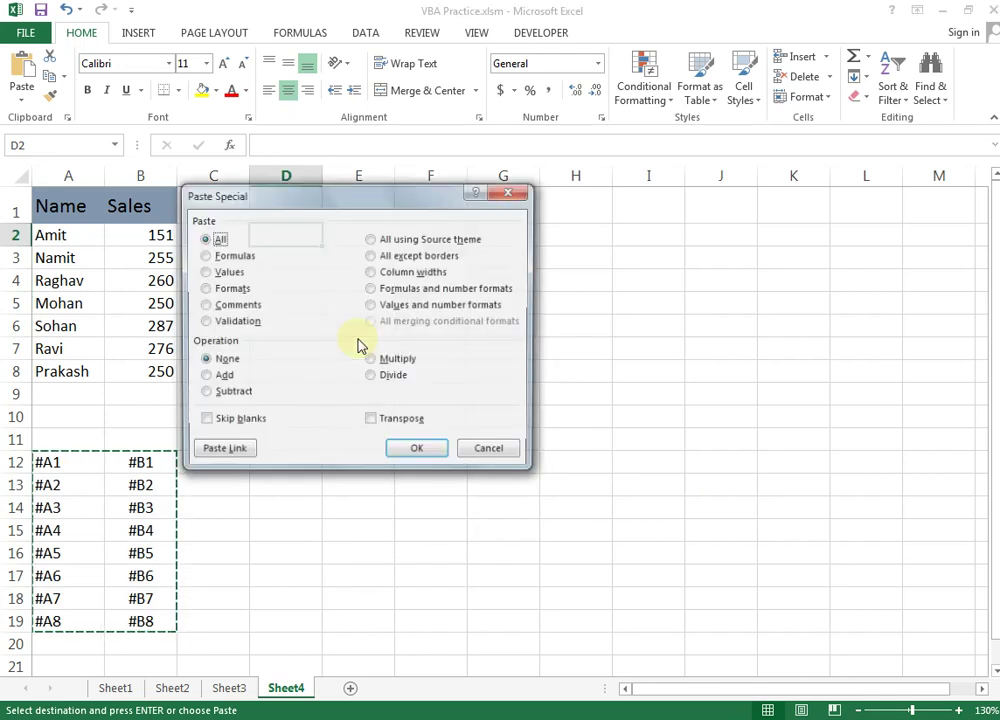
{"action": "left_click", "coordinate": [403, 424]}
{"action": "left_click", "coordinate": [419, 458]}
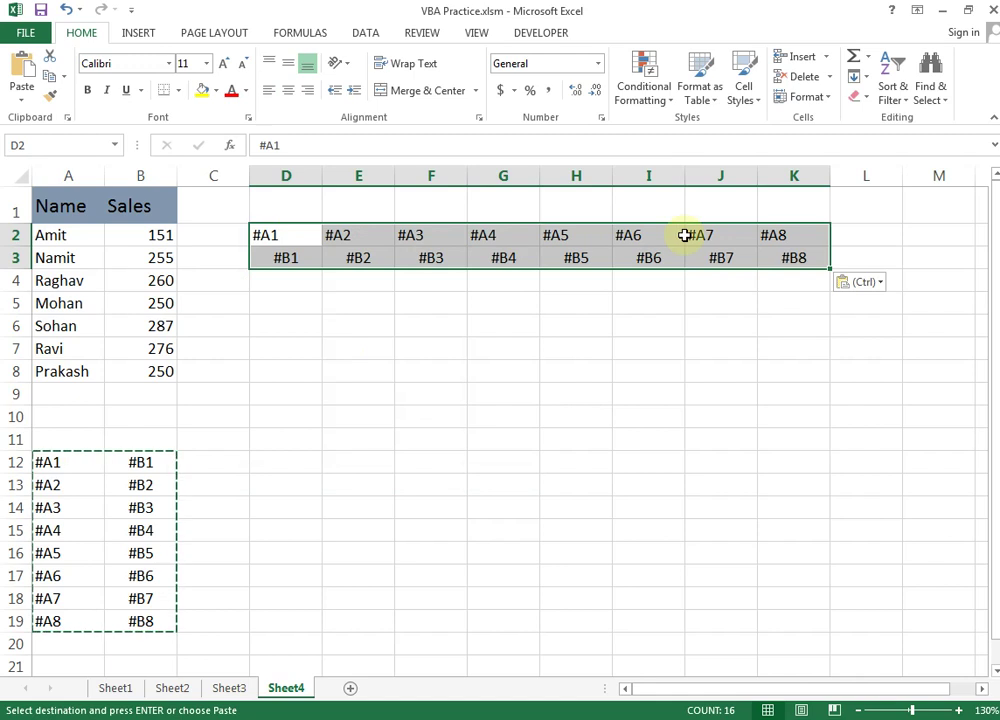
Centre-align the transposed entries in columns D through K.
{"action": "left_click_drag", "start_coordinate": [300, 176], "coordinate": [783, 193]}
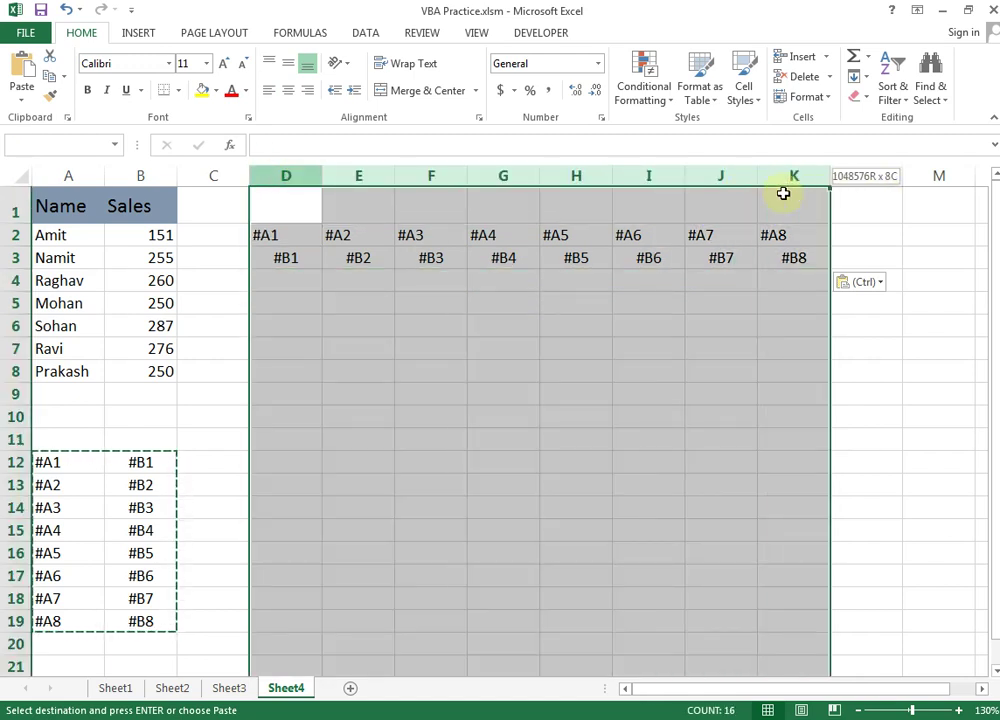
{"action": "left_click", "coordinate": [288, 93]}
{"action": "left_click", "coordinate": [288, 93]}
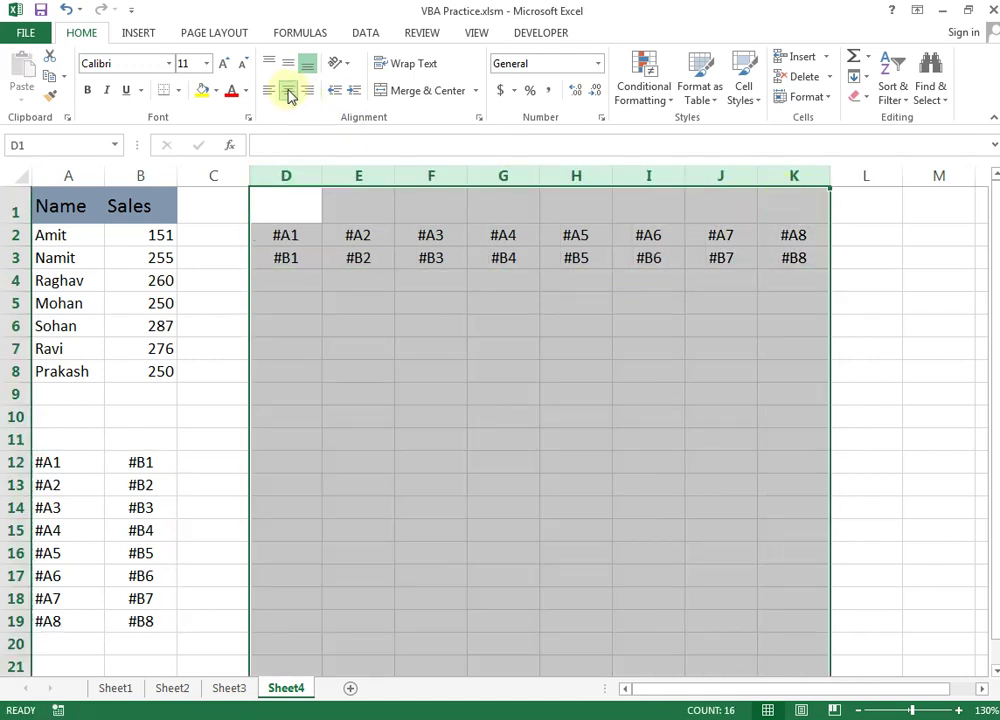
{"action": "left_click", "coordinate": [353, 303]}
{"action": "left_click_drag", "start_coordinate": [290, 232], "coordinate": [778, 257]}
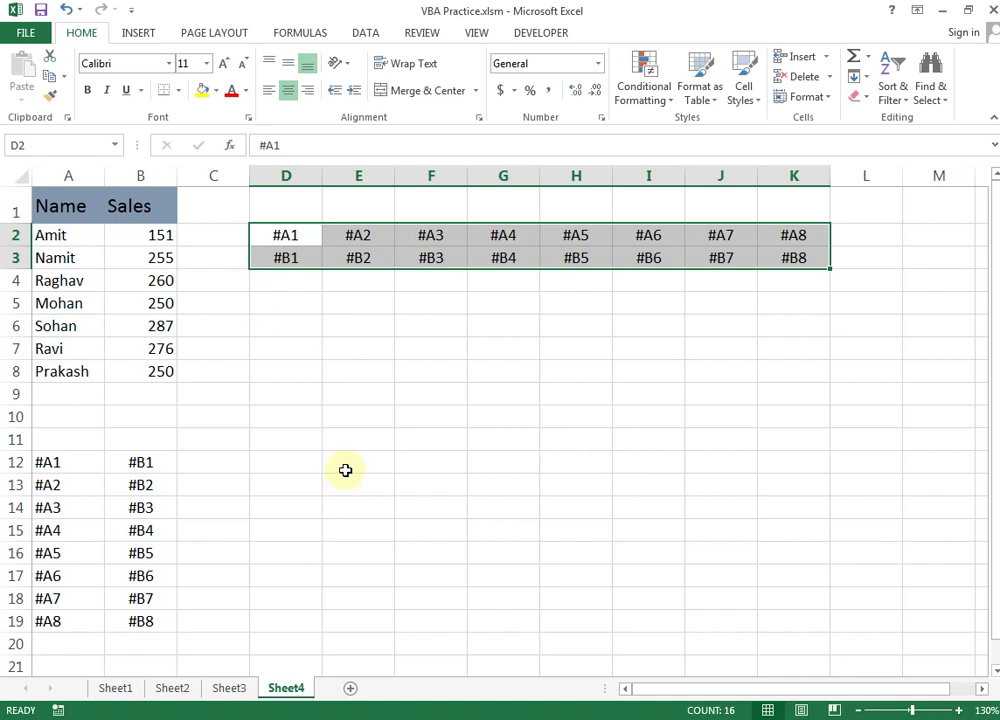
Replace all 16 # signs with = so D2:K3 shows the linked names and sales.
{"action": "key", "text": "ctrl+h"}
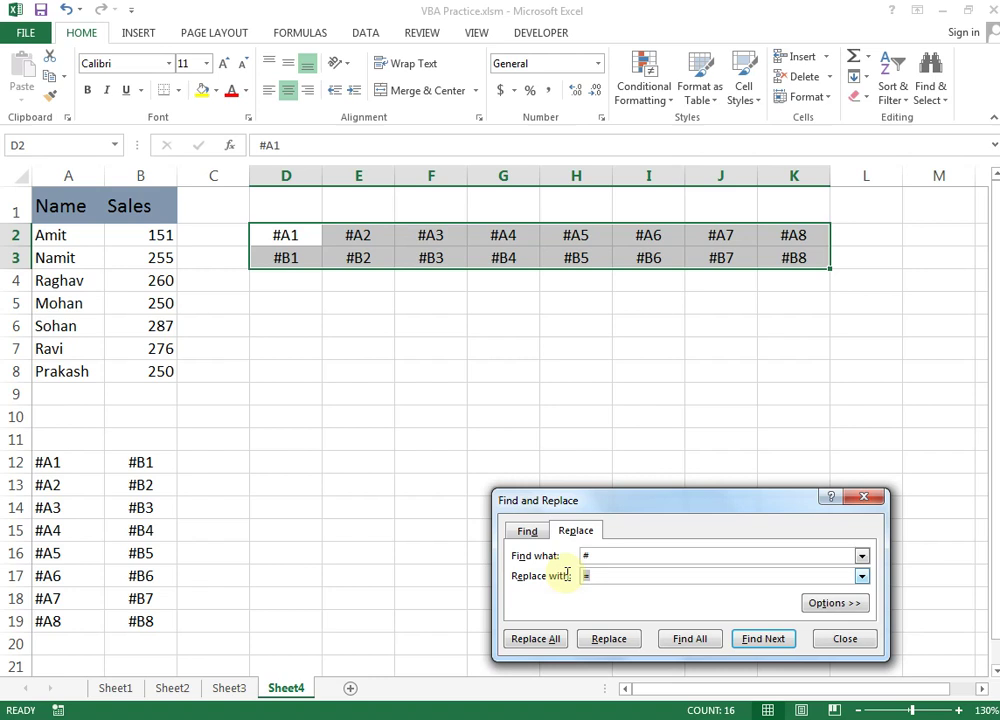
{"action": "left_click", "coordinate": [543, 646]}
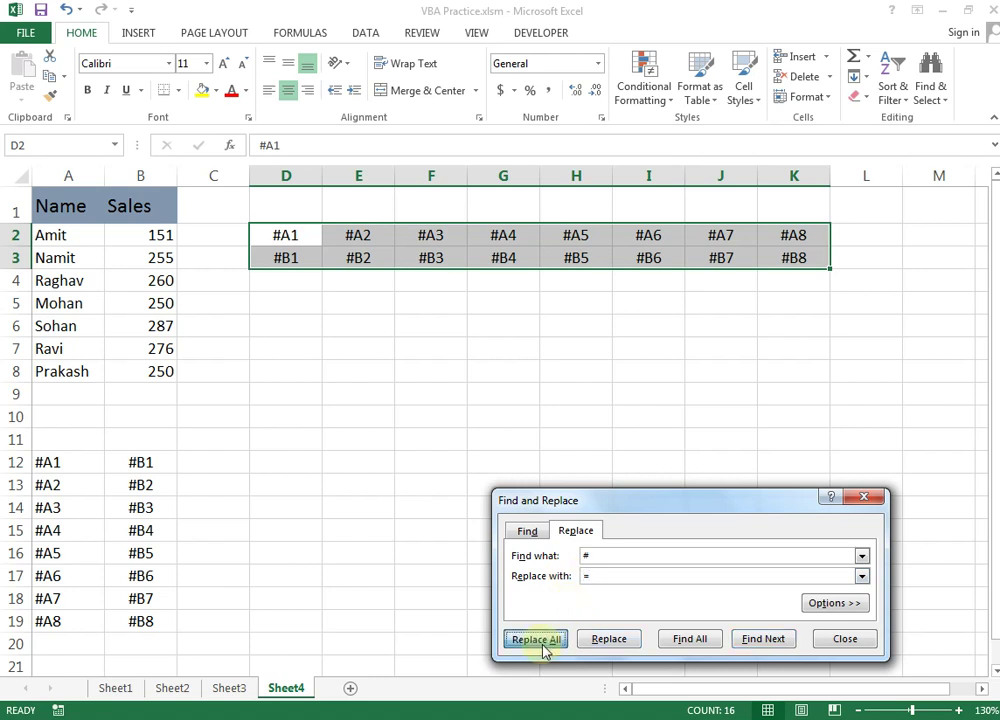
{"action": "left_click", "coordinate": [507, 412]}
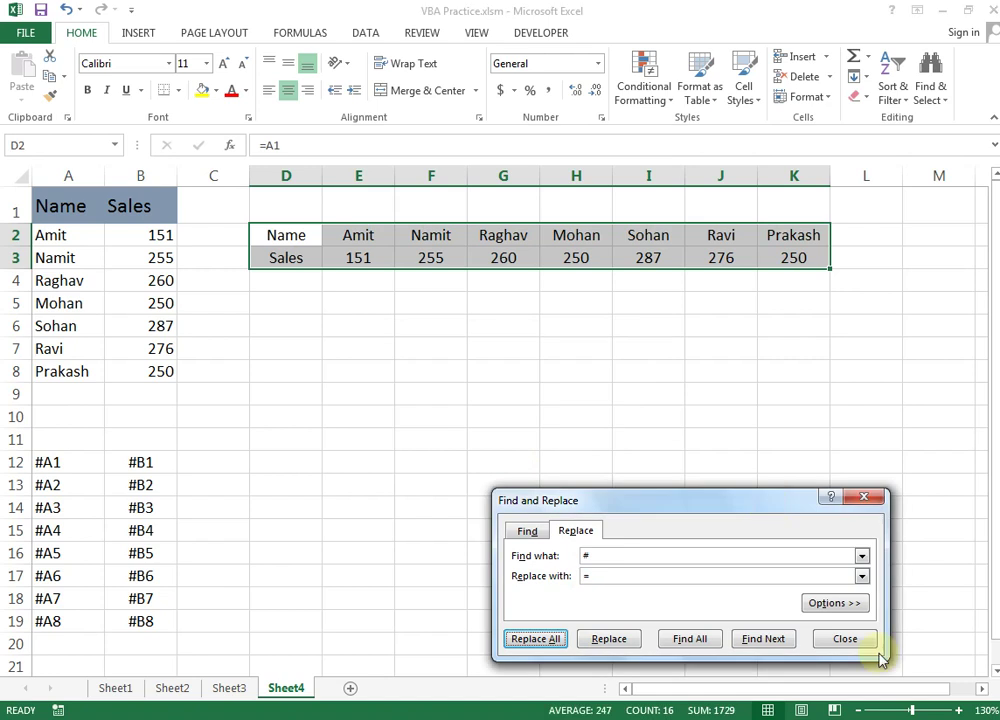
{"action": "left_click", "coordinate": [848, 641]}
{"action": "left_click", "coordinate": [531, 346]}
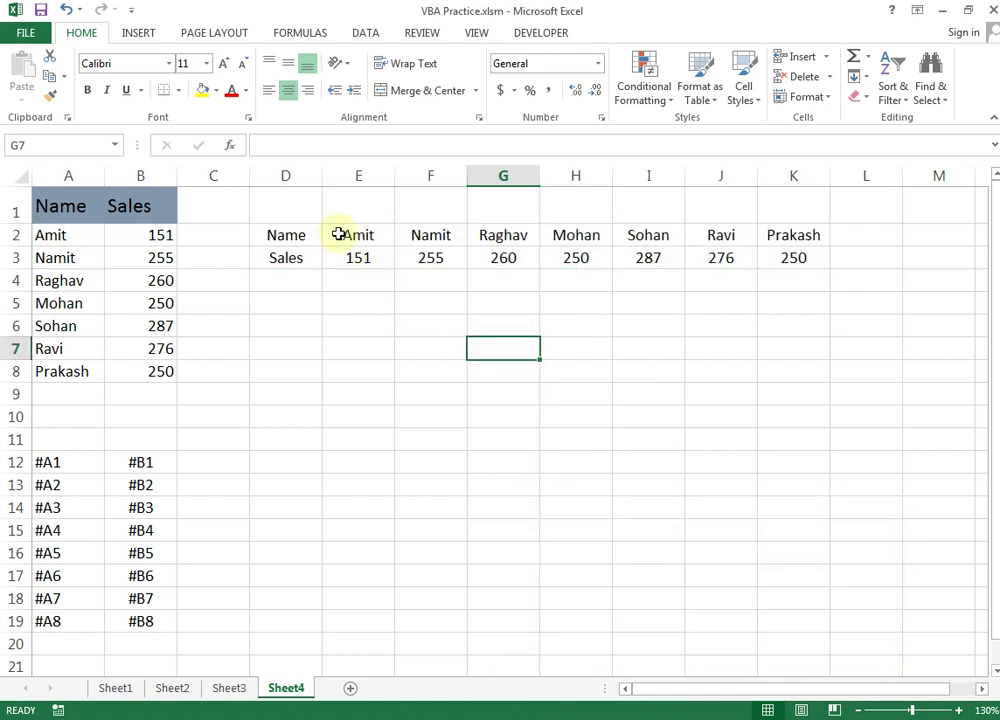
Delete the leftover helper references below the Name/Sales data.
{"action": "left_click_drag", "start_coordinate": [339, 234], "coordinate": [793, 258]}
{"action": "left_click_drag", "start_coordinate": [52, 459], "coordinate": [127, 640]}
{"action": "key", "text": "Delete"}
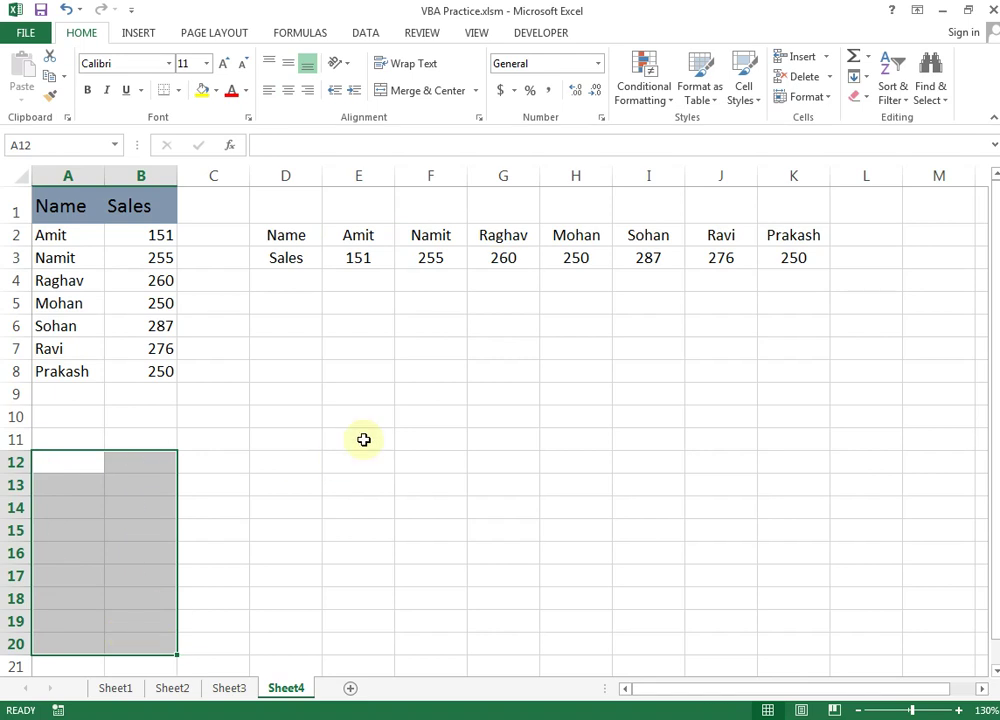
{"action": "left_click", "coordinate": [424, 395]}
Change Ravi's sales to 176 and check the linked table updates.
{"action": "left_click_drag", "start_coordinate": [156, 233], "coordinate": [159, 362]}
{"action": "left_click", "coordinate": [159, 352]}
{"action": "type", "text": "1"}
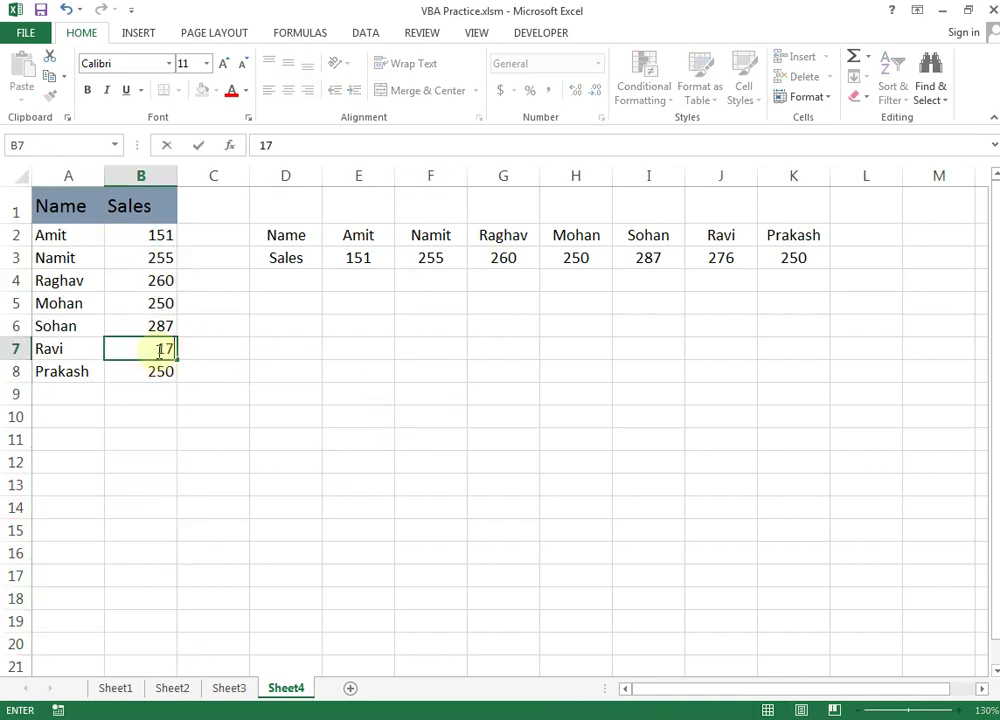
{"action": "type", "text": "6"}
{"action": "key", "text": "Return"}
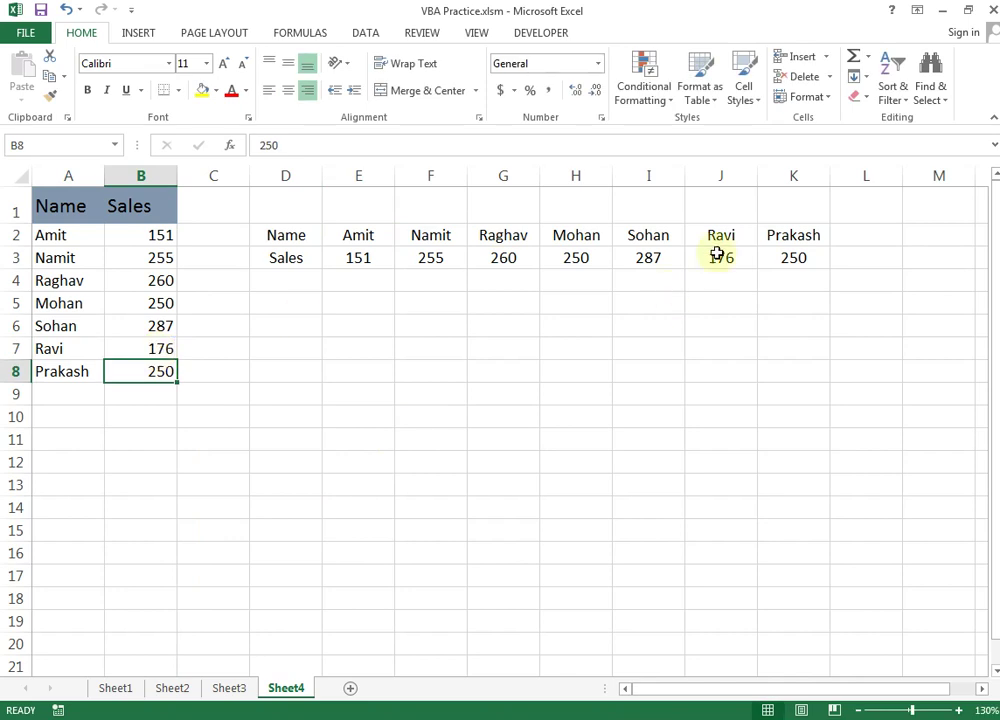
{"action": "left_click", "coordinate": [720, 259]}
{"action": "left_click", "coordinate": [802, 243]}
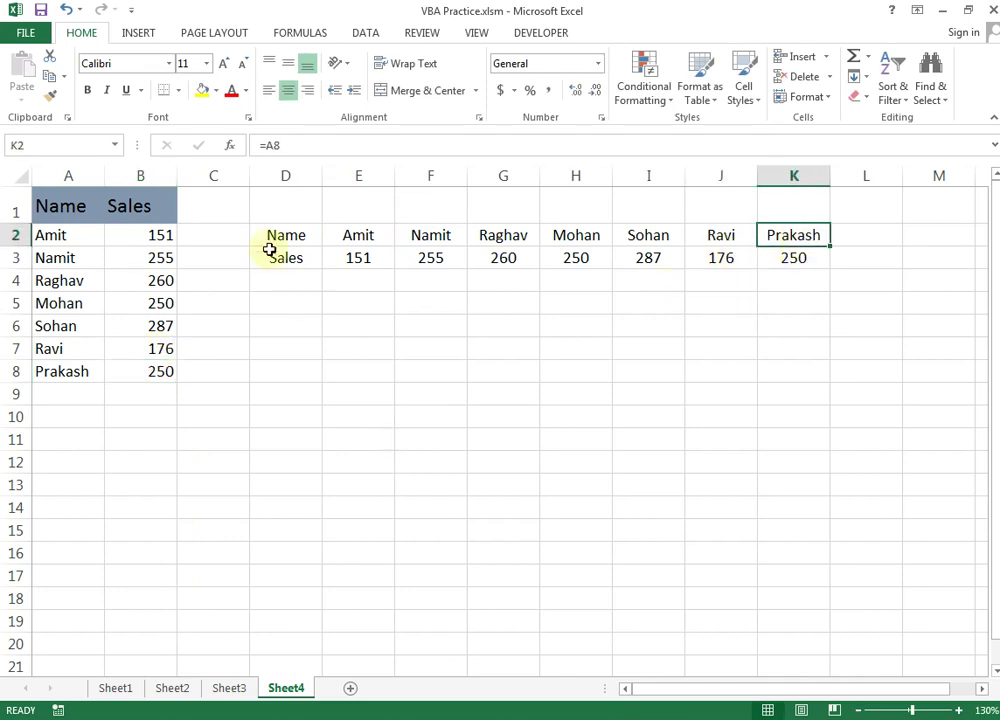
Clear the transposed table in D2:K3.
{"action": "left_click_drag", "start_coordinate": [279, 236], "coordinate": [797, 260]}
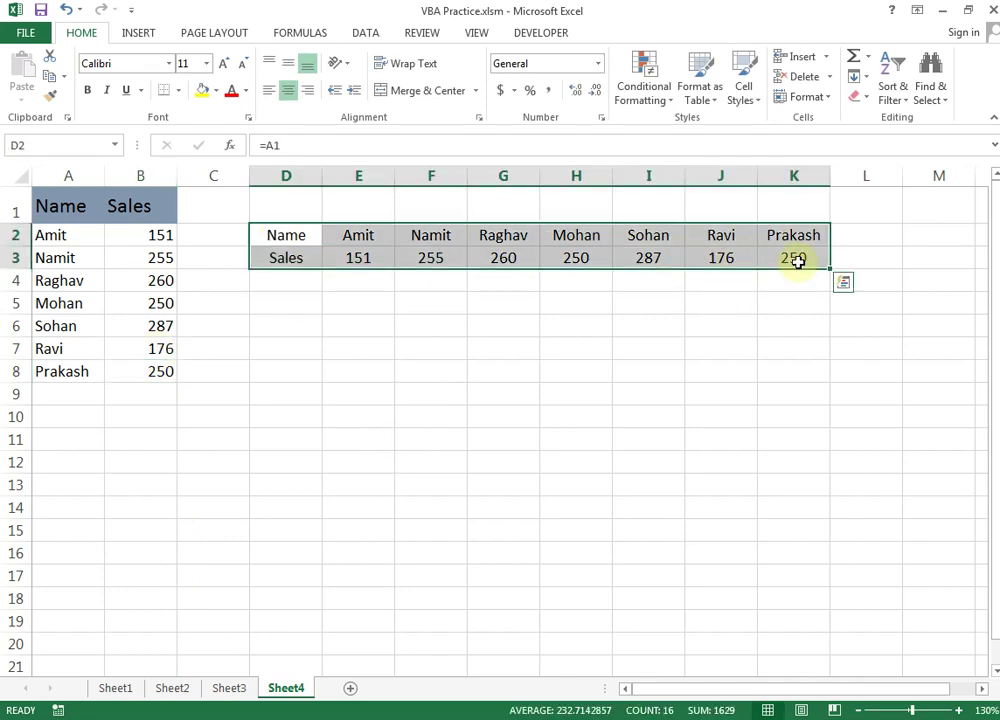
{"action": "key", "text": "Delete"}
{"action": "key", "text": "Down"}
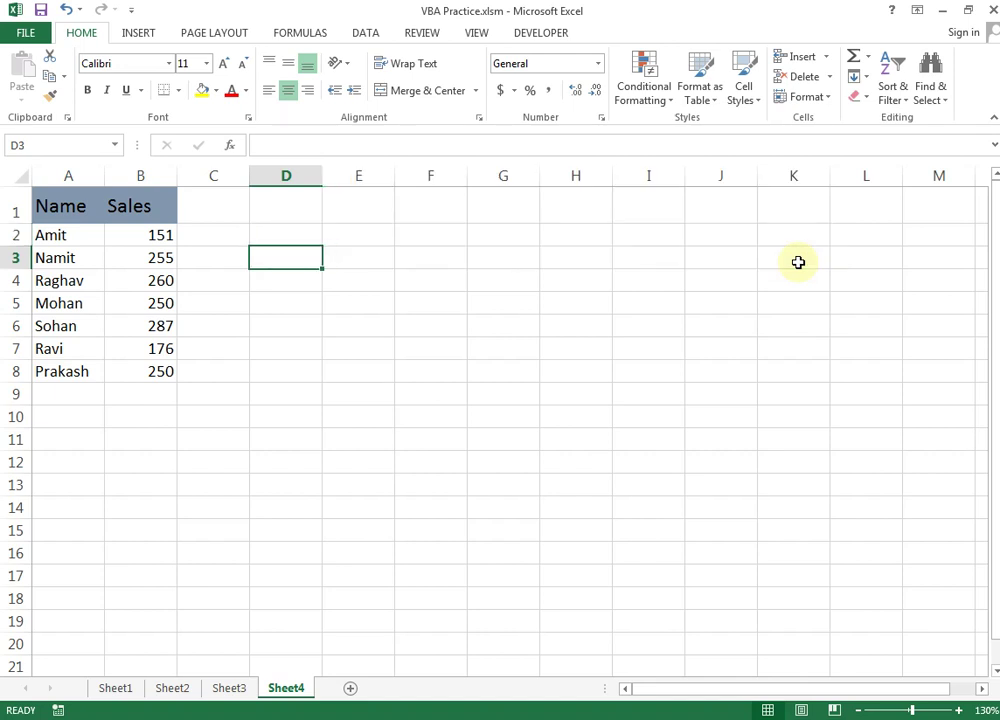
{"action": "key", "text": "Up"}
{"action": "key", "text": "shift+Down"}
{"action": "key", "text": "shift+Up"}
{"action": "key", "text": "Up"}
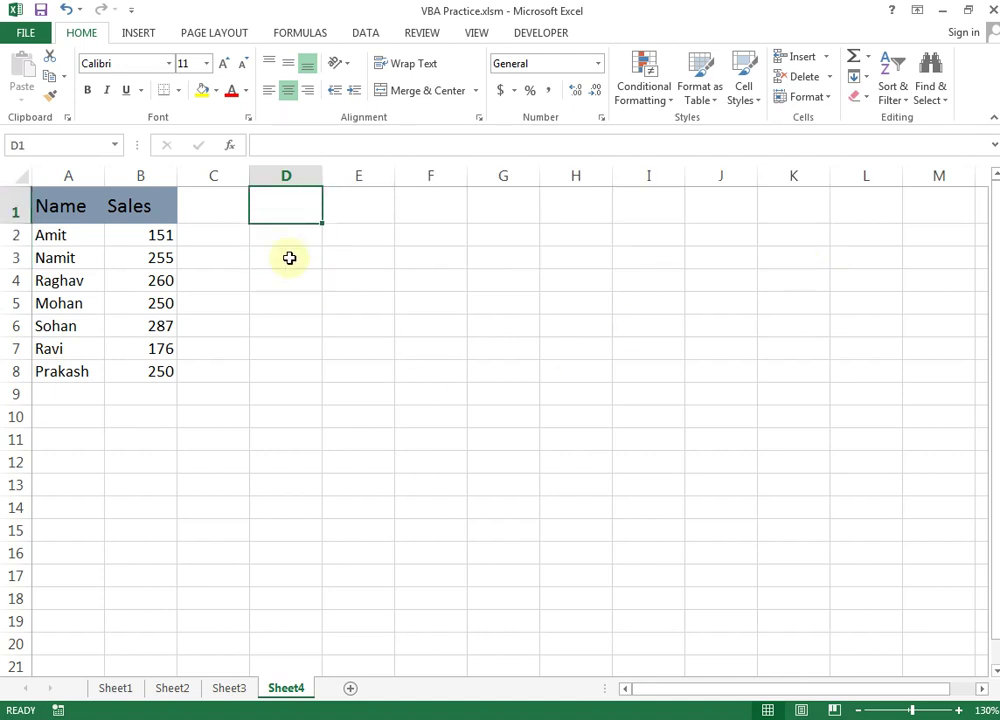
{"action": "left_click_drag", "start_coordinate": [281, 237], "coordinate": [280, 250]}
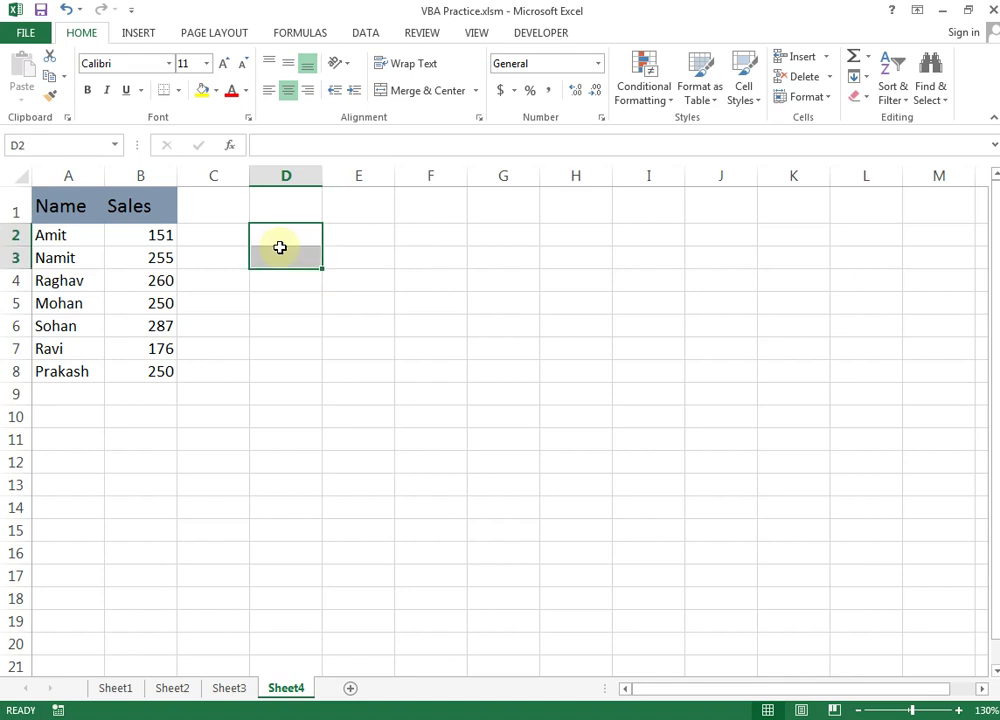
{"action": "left_click", "coordinate": [286, 397]}
{"action": "left_click_drag", "start_coordinate": [68, 175], "coordinate": [141, 175]}
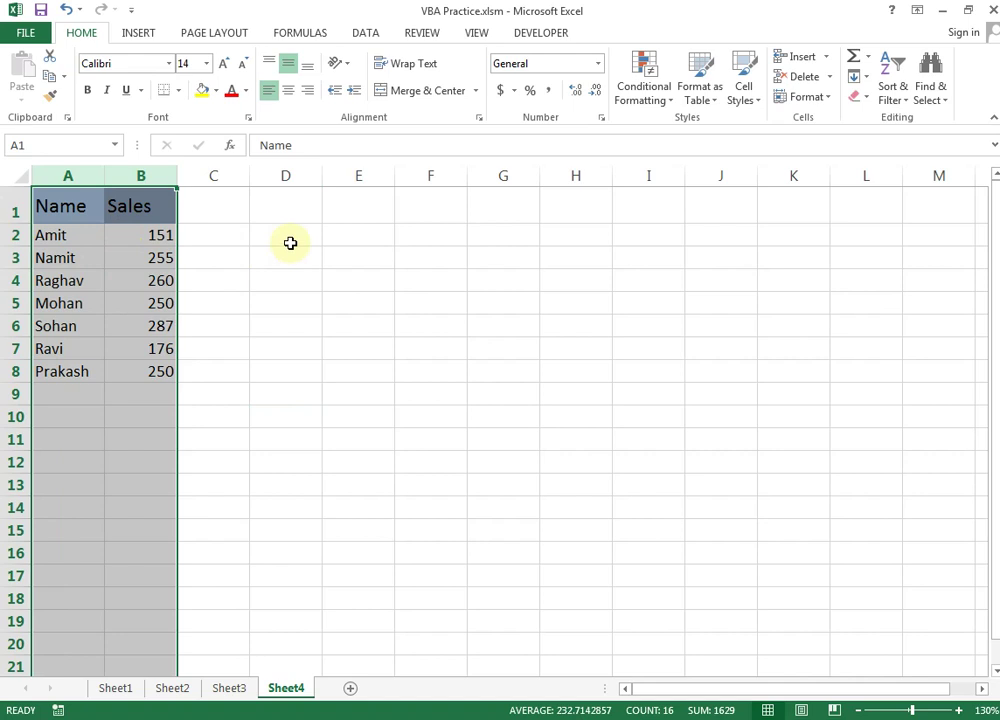
{"action": "left_click_drag", "start_coordinate": [290, 242], "coordinate": [290, 256]}
{"action": "left_click", "coordinate": [299, 475]}
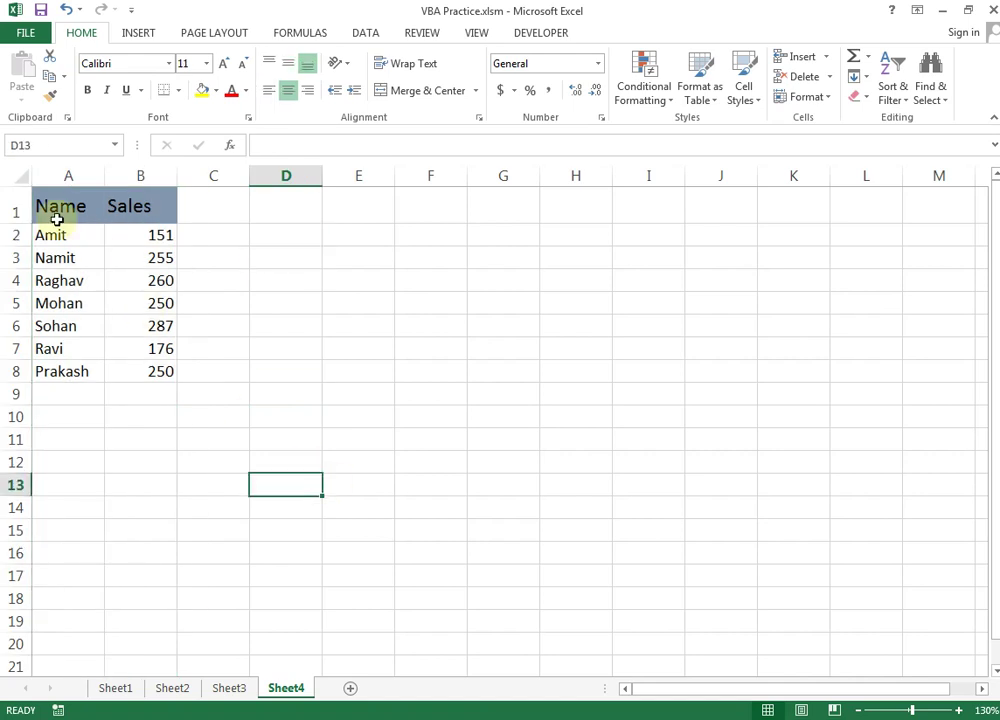
{"action": "left_click", "coordinate": [67, 178]}
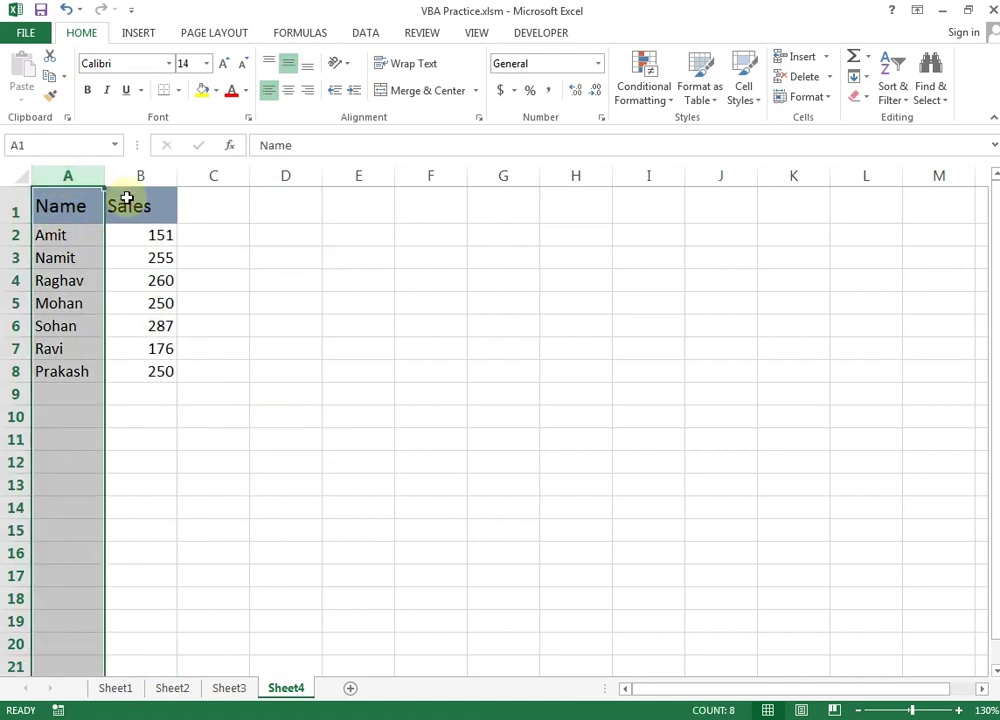
{"action": "left_click_drag", "start_coordinate": [69, 178], "coordinate": [136, 178]}
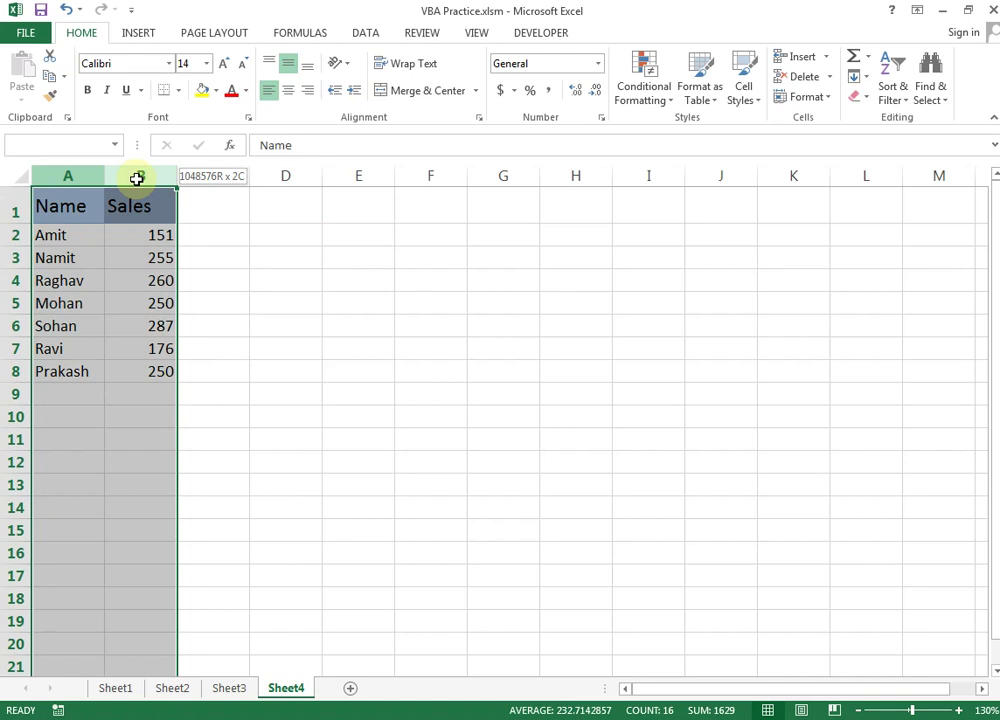
{"action": "left_click_drag", "start_coordinate": [74, 196], "coordinate": [123, 194]}
{"action": "left_click", "coordinate": [281, 244]}
{"action": "left_click_drag", "start_coordinate": [281, 257], "coordinate": [281, 256]}
{"action": "left_click", "coordinate": [278, 362]}
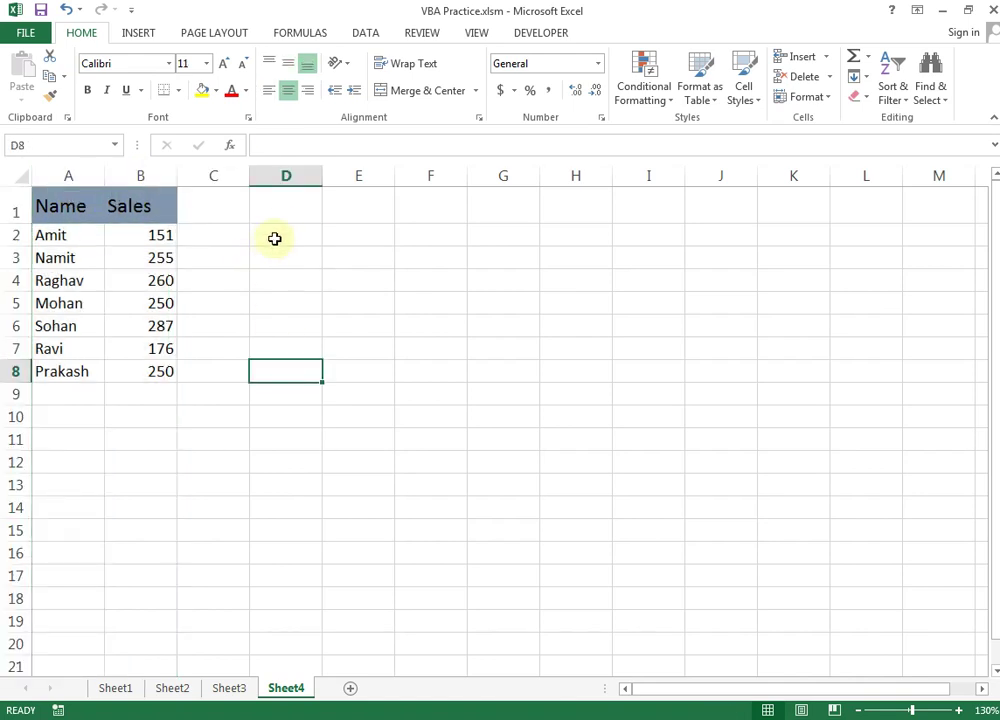
{"action": "left_click", "coordinate": [280, 234]}
Enter =A1 in D2 and =B1 in D3 so they display Name and Sales.
{"action": "type", "text": "="}
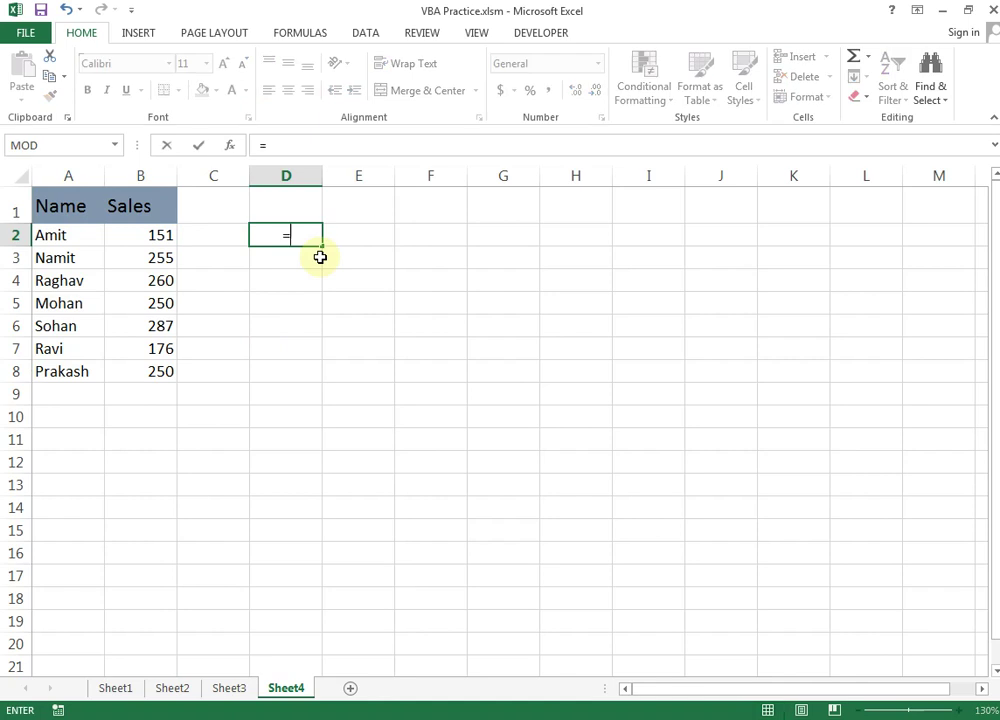
{"action": "left_click", "coordinate": [86, 208]}
{"action": "key", "text": "Return"}
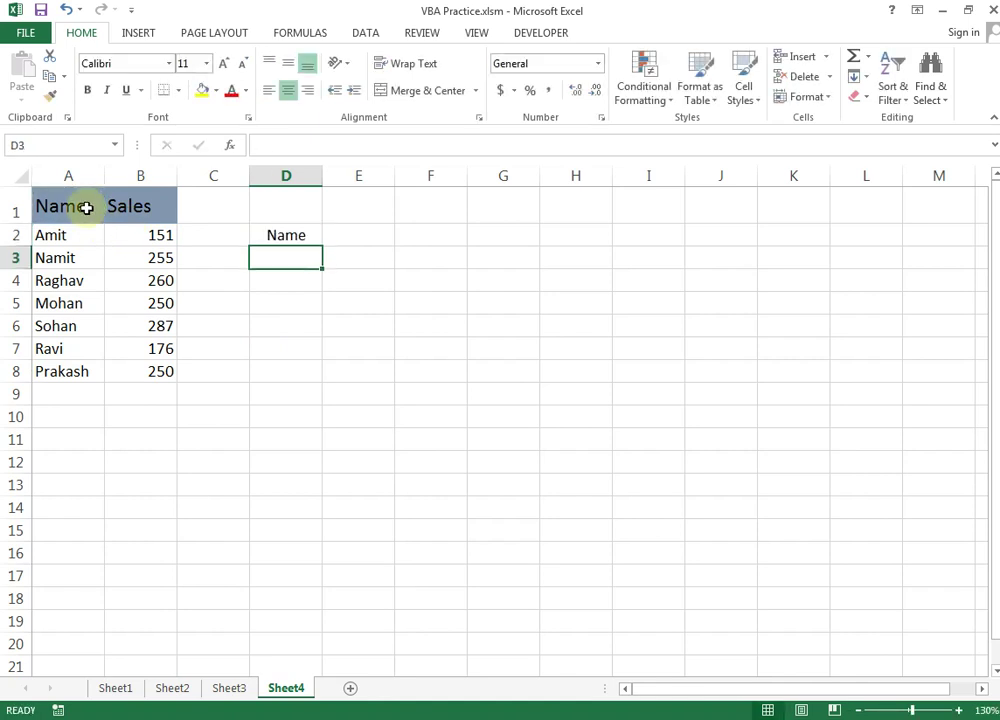
{"action": "key", "text": "Down"}
{"action": "key", "text": "Up"}
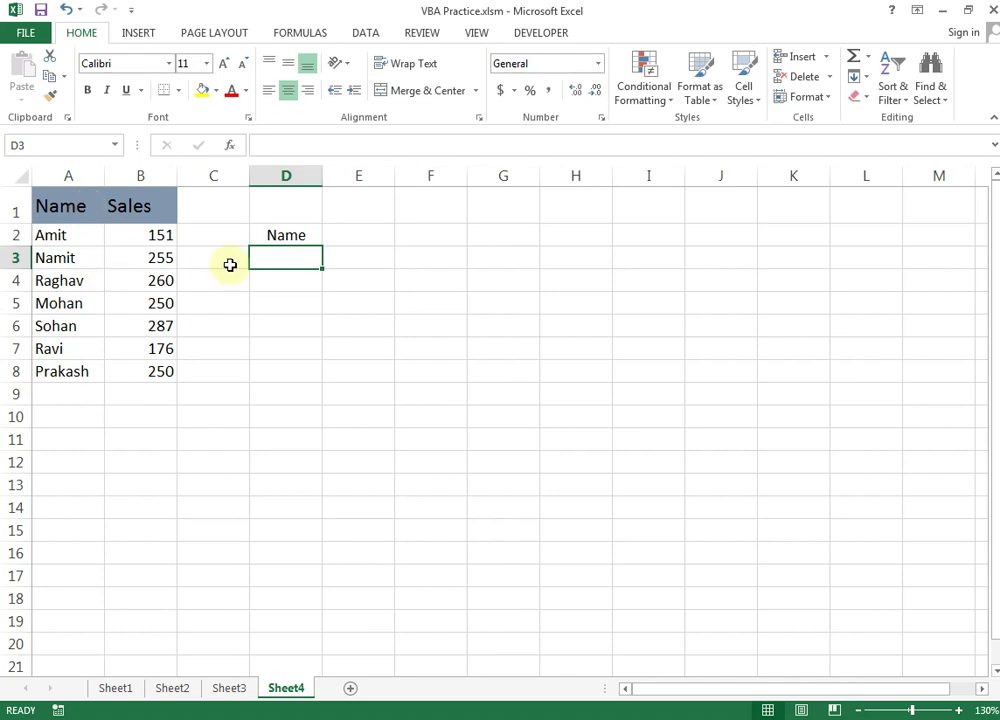
{"action": "type", "text": "="}
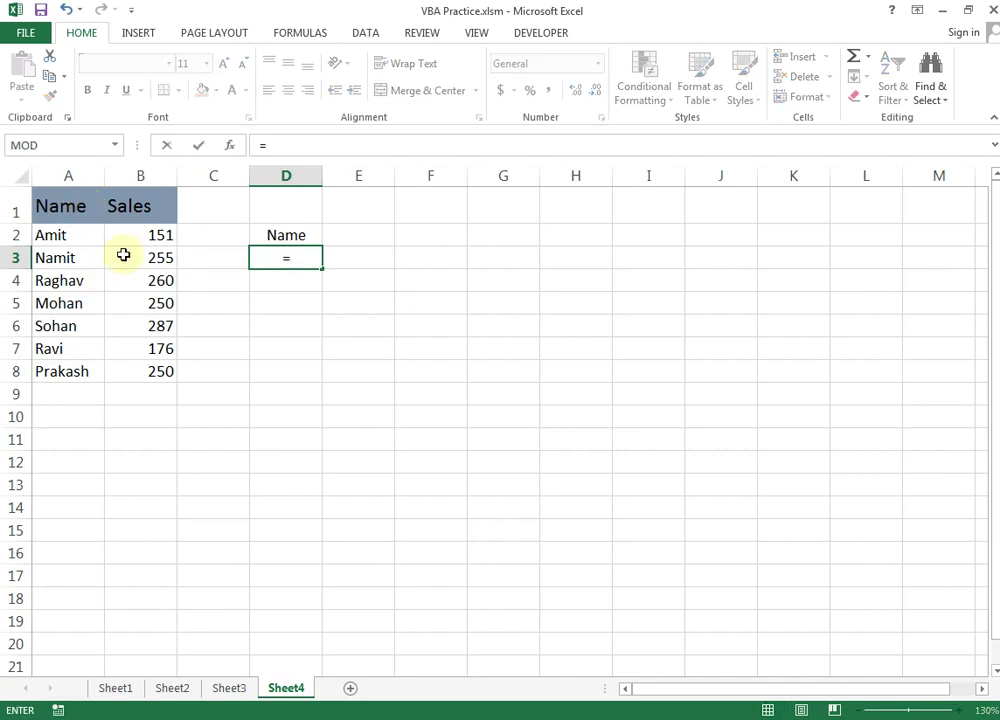
{"action": "left_click", "coordinate": [142, 205]}
{"action": "key", "text": "Return"}
{"action": "key", "text": "Up"}
{"action": "key", "text": "Up"}
{"action": "key", "text": "shift+Down"}
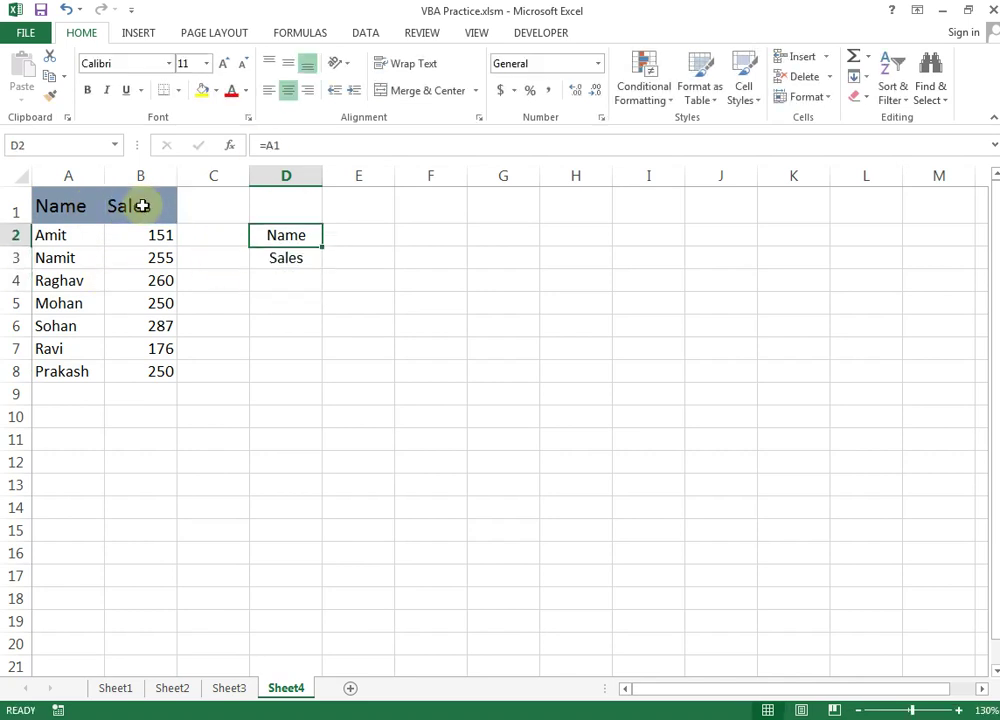
{"action": "left_click", "coordinate": [74, 237]}
{"action": "left_click", "coordinate": [76, 257]}
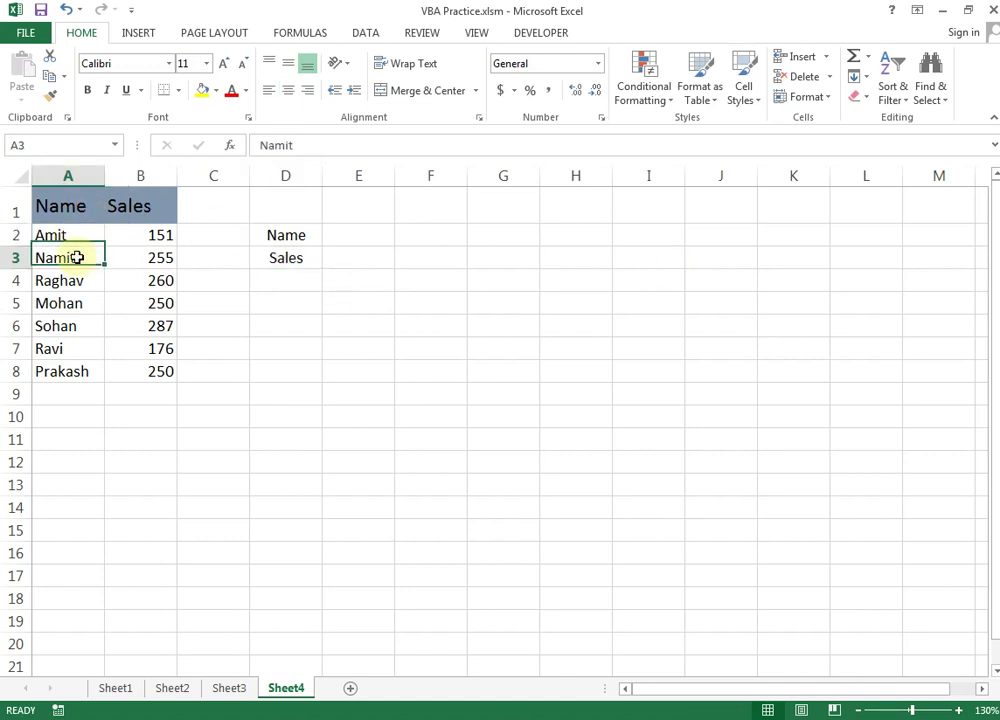
Fill the D2:D3 header links right to column F, which yields Sales and zeros.
{"action": "left_click", "coordinate": [76, 282]}
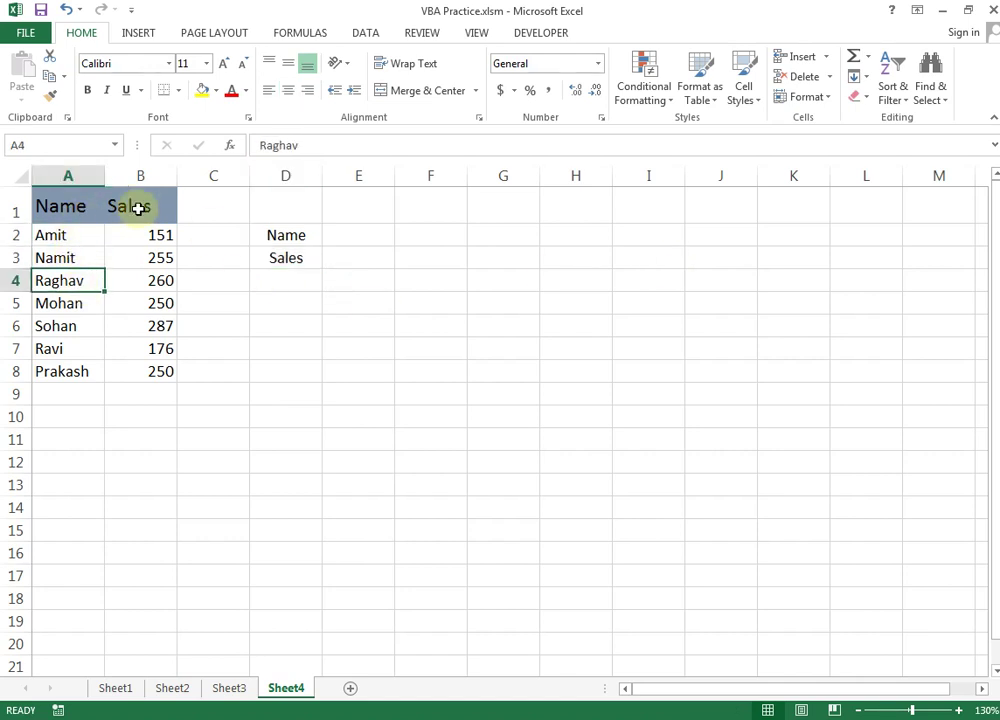
{"action": "left_click_drag", "start_coordinate": [80, 205], "coordinate": [78, 368]}
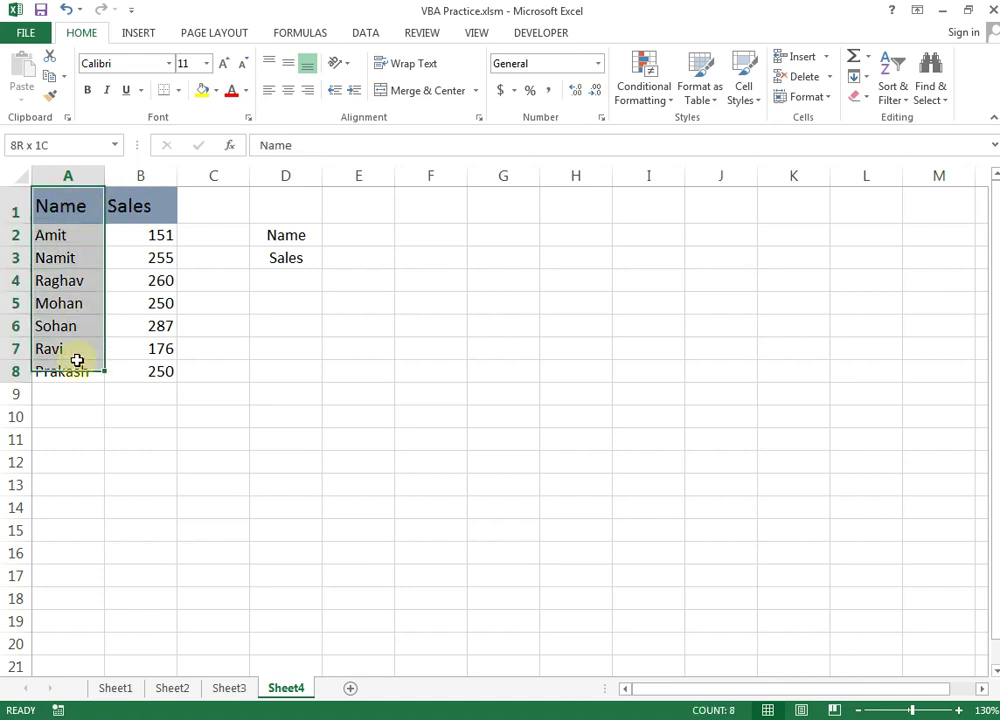
{"action": "left_click", "coordinate": [285, 394]}
{"action": "left_click_drag", "start_coordinate": [270, 240], "coordinate": [279, 257]}
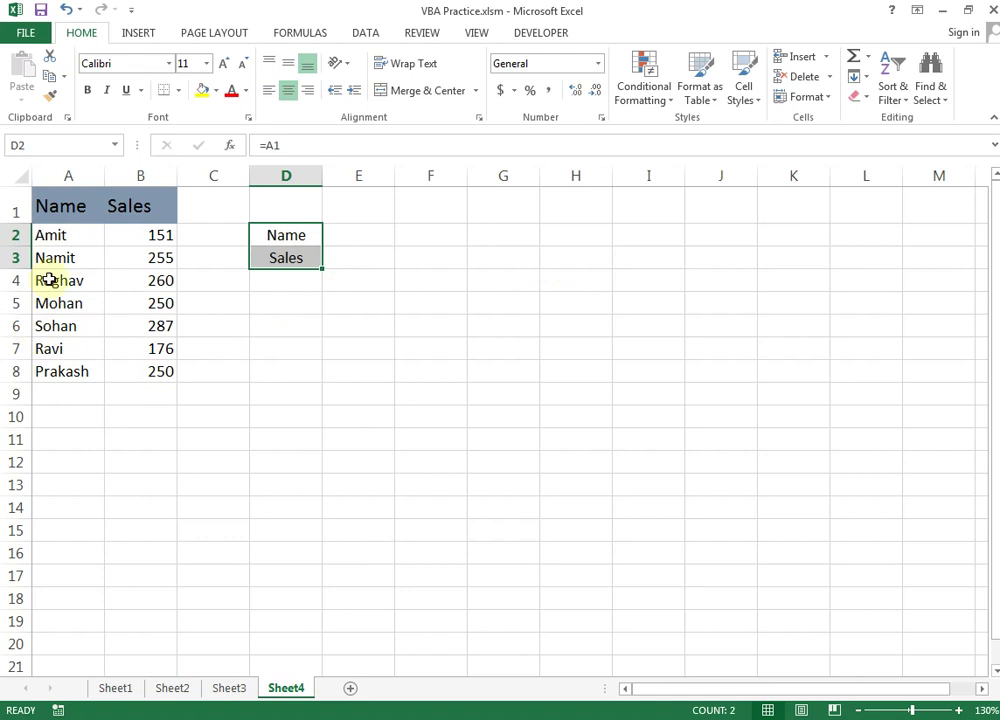
{"action": "left_click_drag", "start_coordinate": [62, 233], "coordinate": [66, 396]}
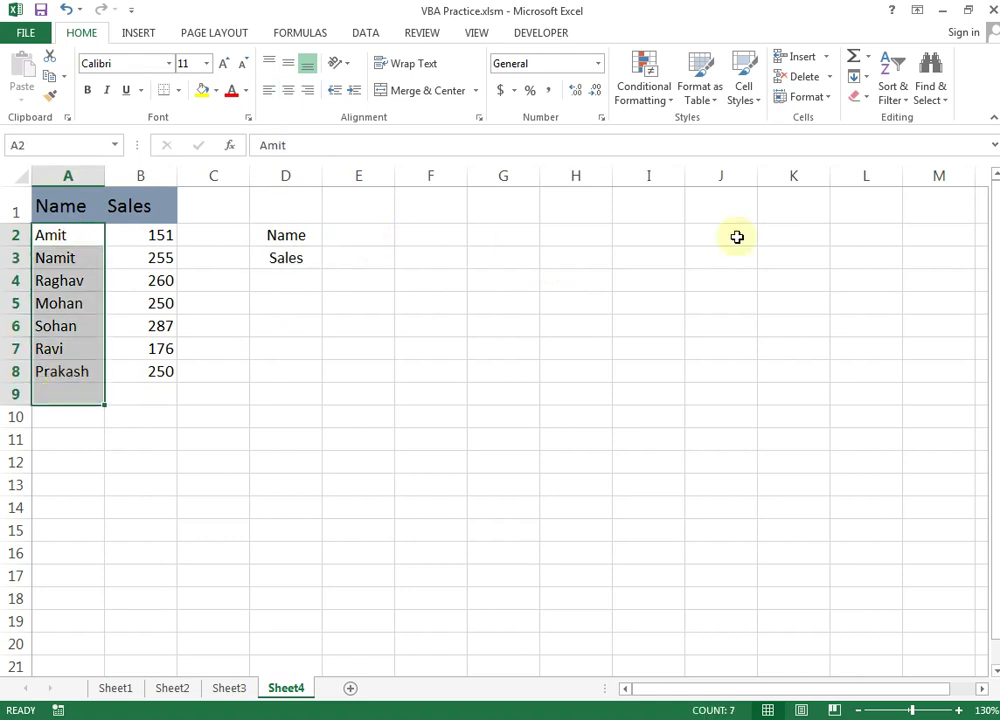
{"action": "mouse_move", "coordinate": [290, 233]}
{"action": "left_mouse_down"}
{"action": "mouse_move", "coordinate": [290, 259]}
{"action": "mouse_move", "coordinate": [470, 274]}
{"action": "left_mouse_up"}
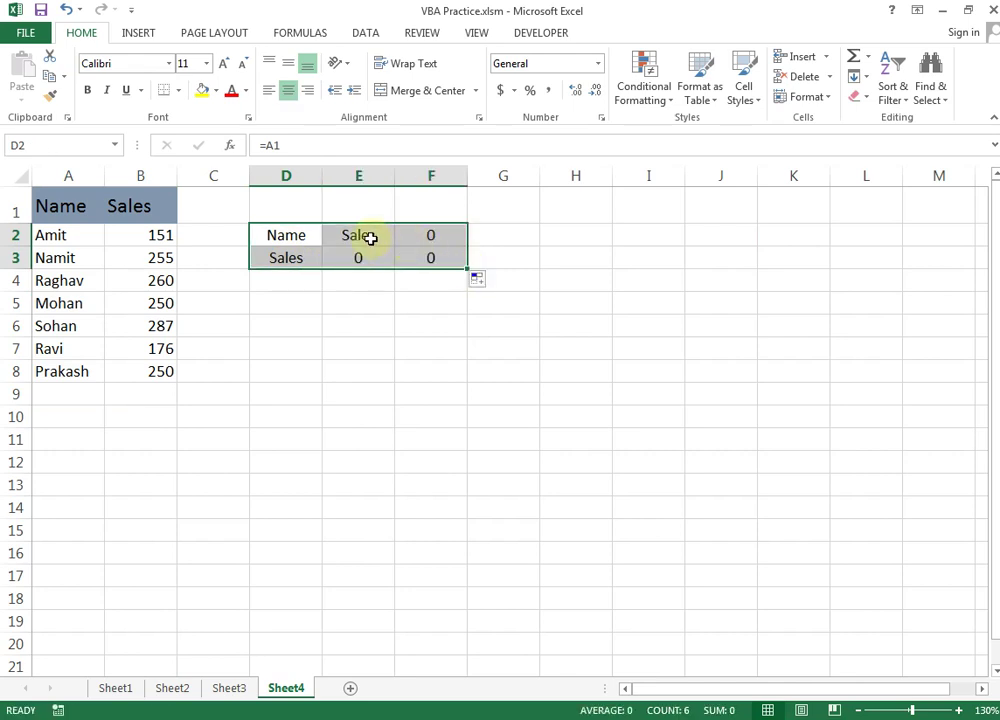
{"action": "left_click_drag", "start_coordinate": [370, 238], "coordinate": [424, 260]}
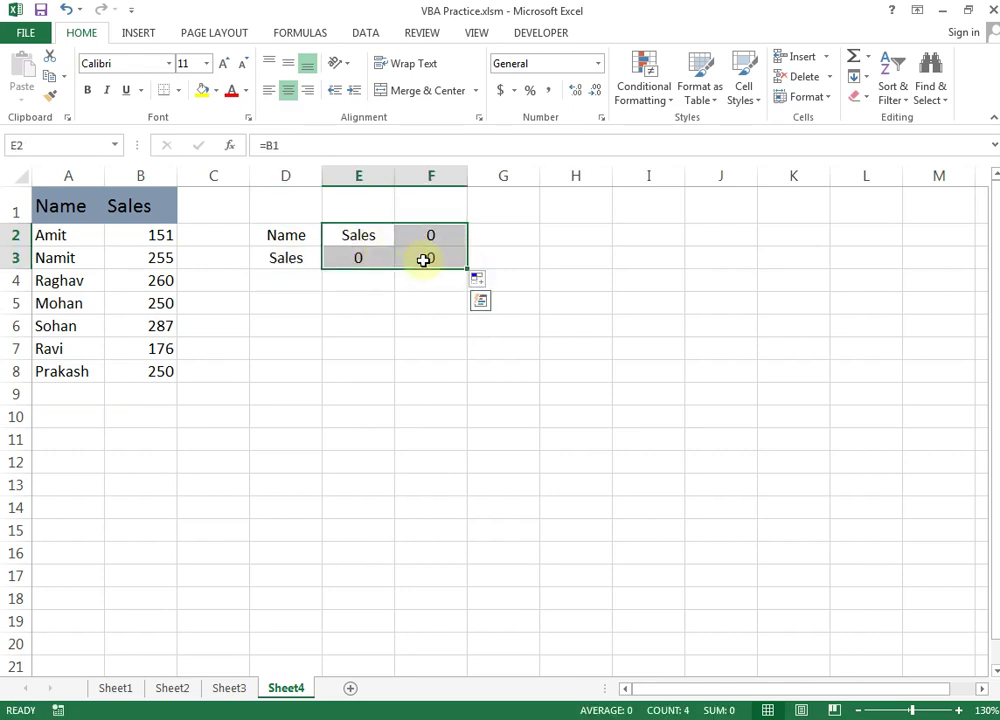
{"action": "left_click", "coordinate": [410, 300]}
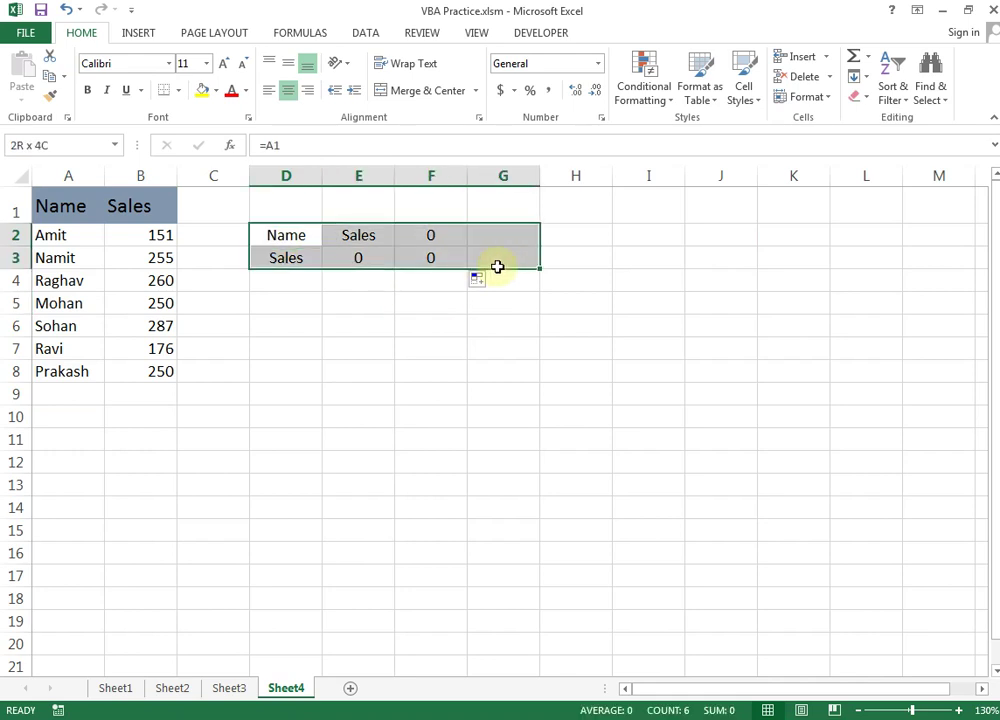
{"action": "left_click_drag", "start_coordinate": [285, 237], "coordinate": [416, 253]}
Clear the wrongly filled cells and enter the text A1 in D2 and B1 in D3.
{"action": "key", "text": "Delete"}
{"action": "key", "text": "Down"}
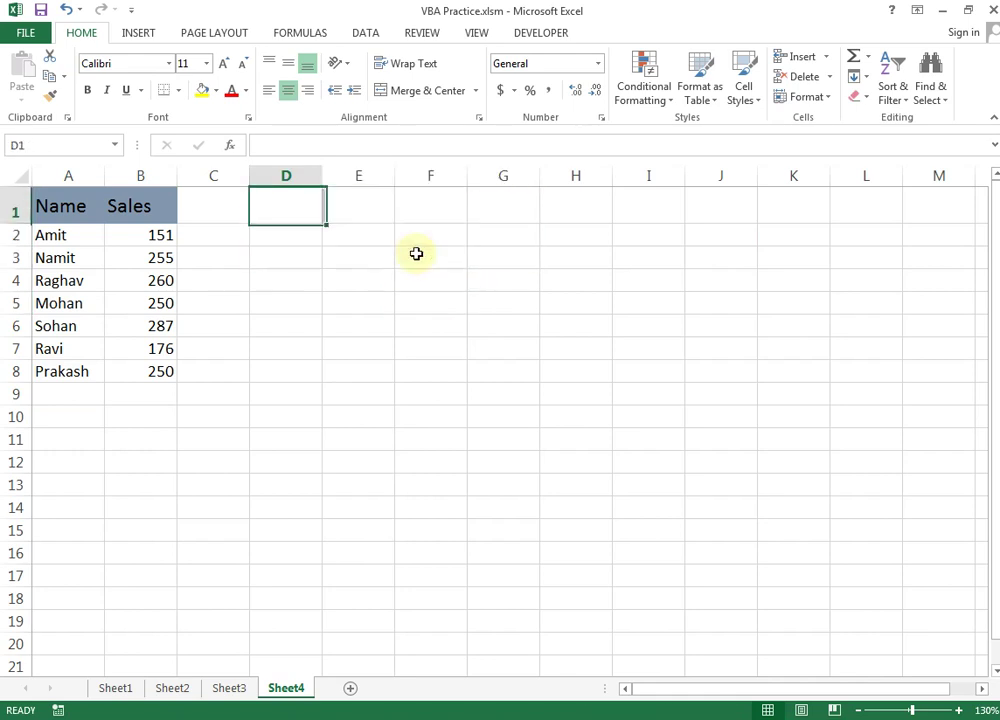
{"action": "key", "text": "Up"}
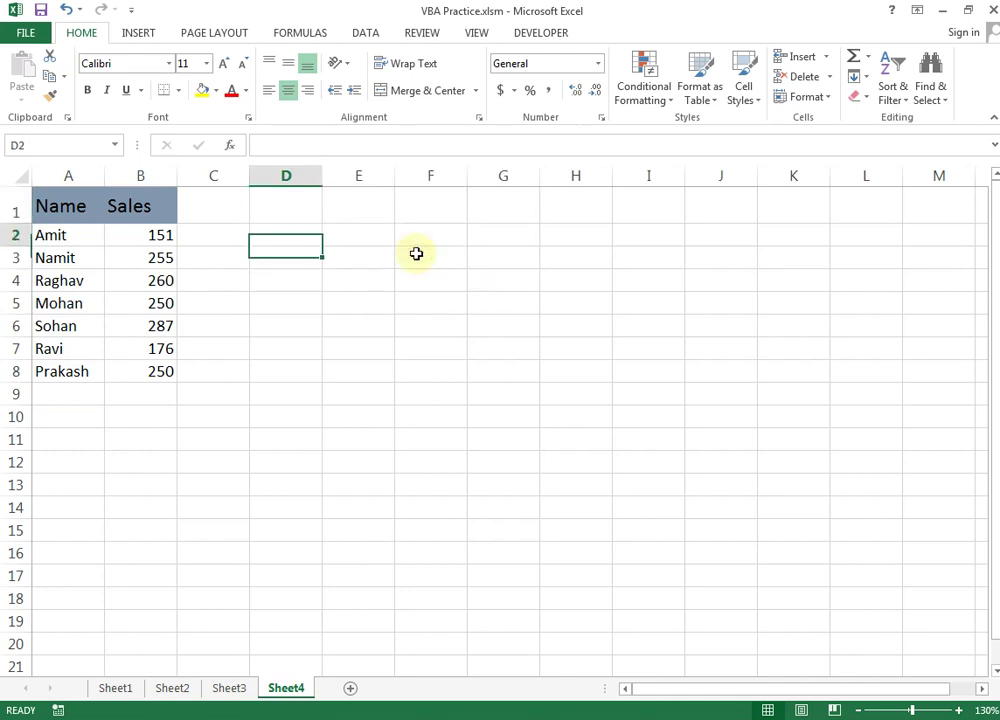
{"action": "left_click", "coordinate": [65, 207]}
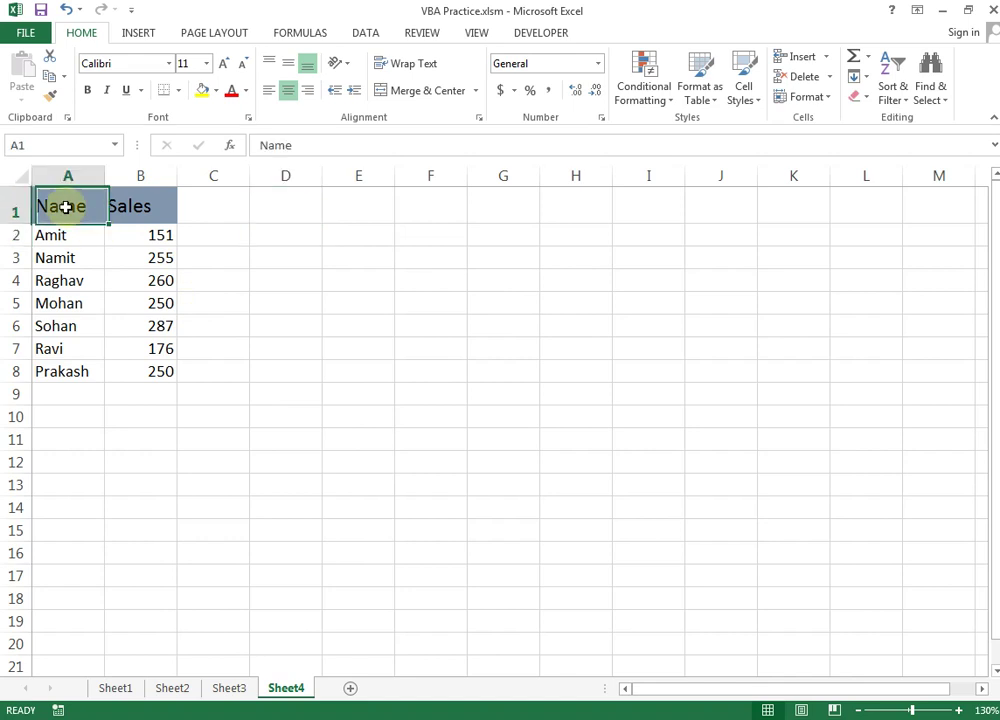
{"action": "left_click", "coordinate": [297, 234]}
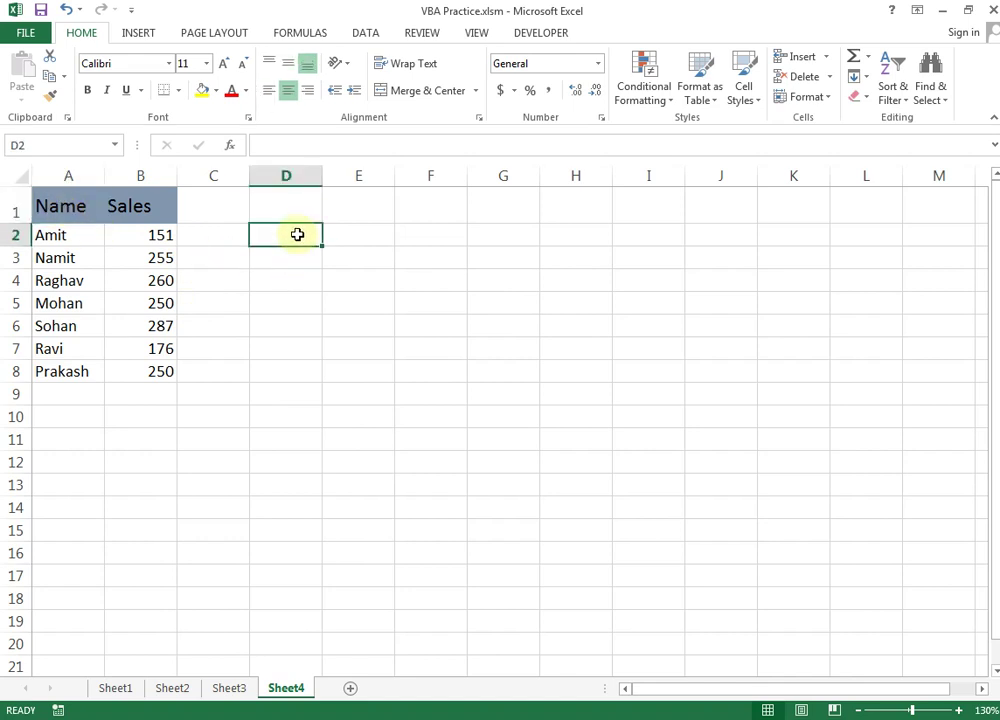
{"action": "type", "text": "A1"}
{"action": "key", "text": "Return"}
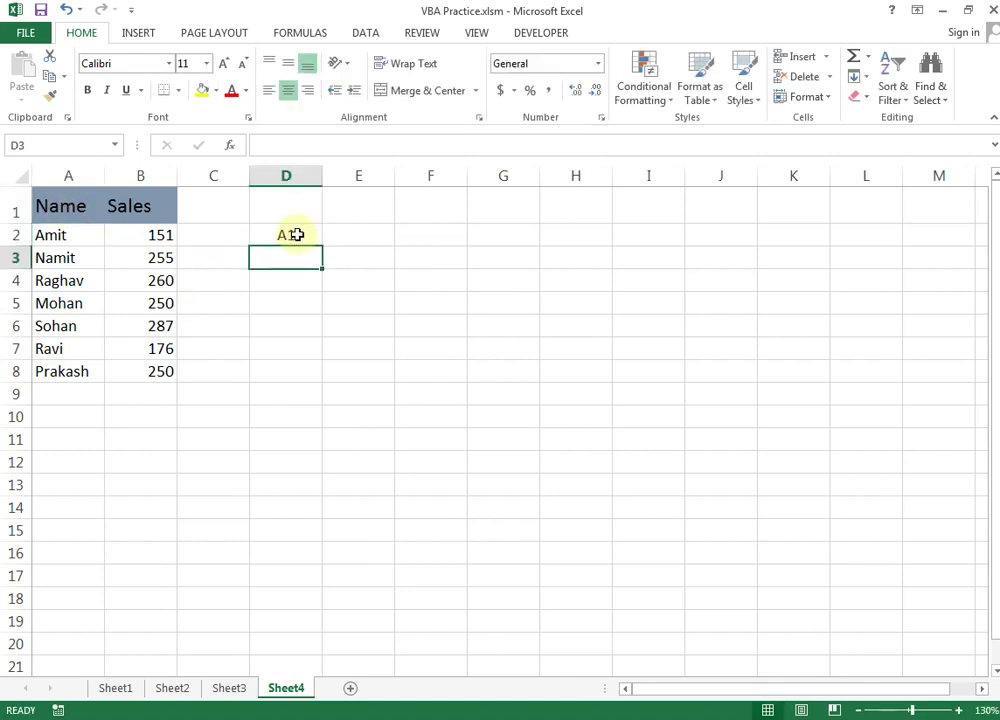
{"action": "type", "text": "B1"}
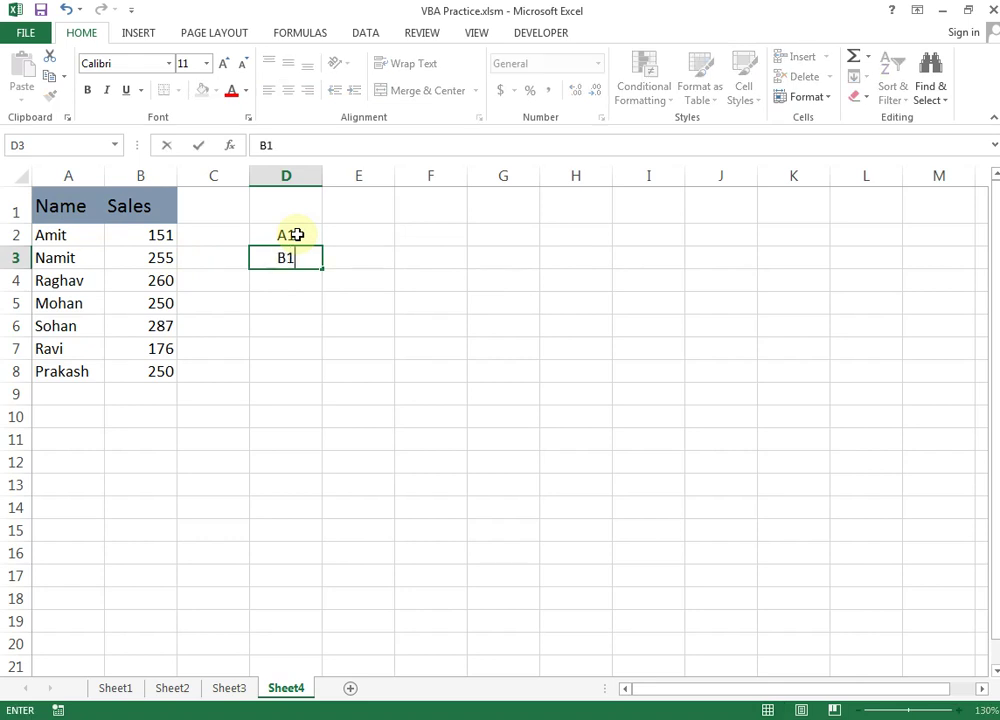
{"action": "key", "text": "Return"}
Prefix both labels with 'ns' so D2 and D3 read nsA1 and nsB1.
{"action": "left_click", "coordinate": [297, 234]}
{"action": "key", "text": "shift+Down"}
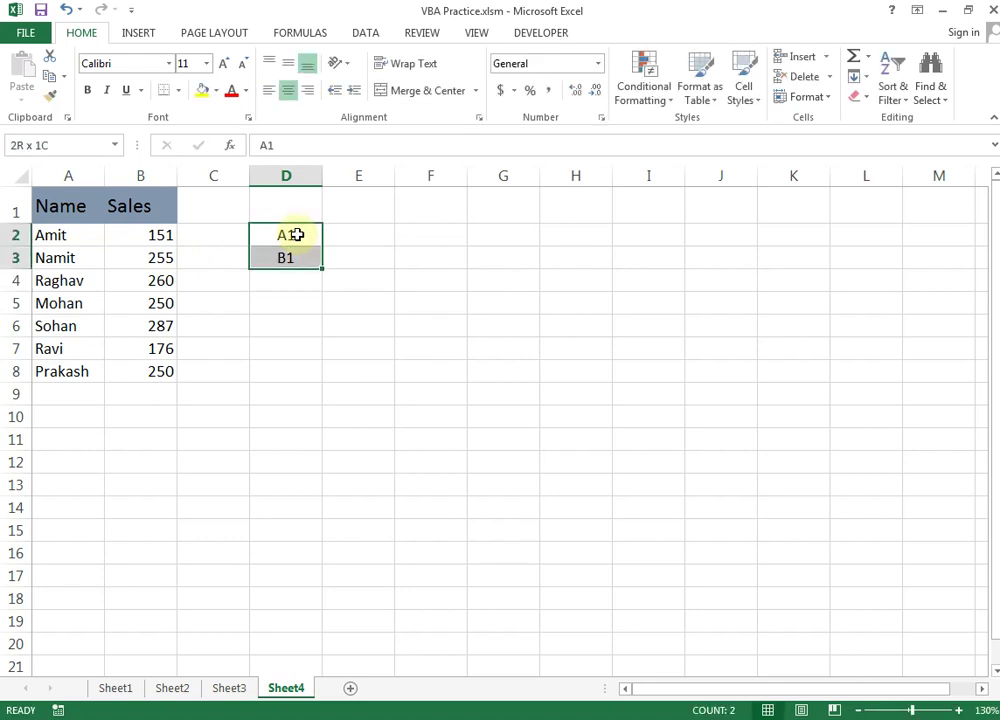
{"action": "left_click", "coordinate": [301, 372]}
{"action": "left_click_drag", "start_coordinate": [290, 232], "coordinate": [292, 258]}
{"action": "key", "text": "ctrl+shift+a"}
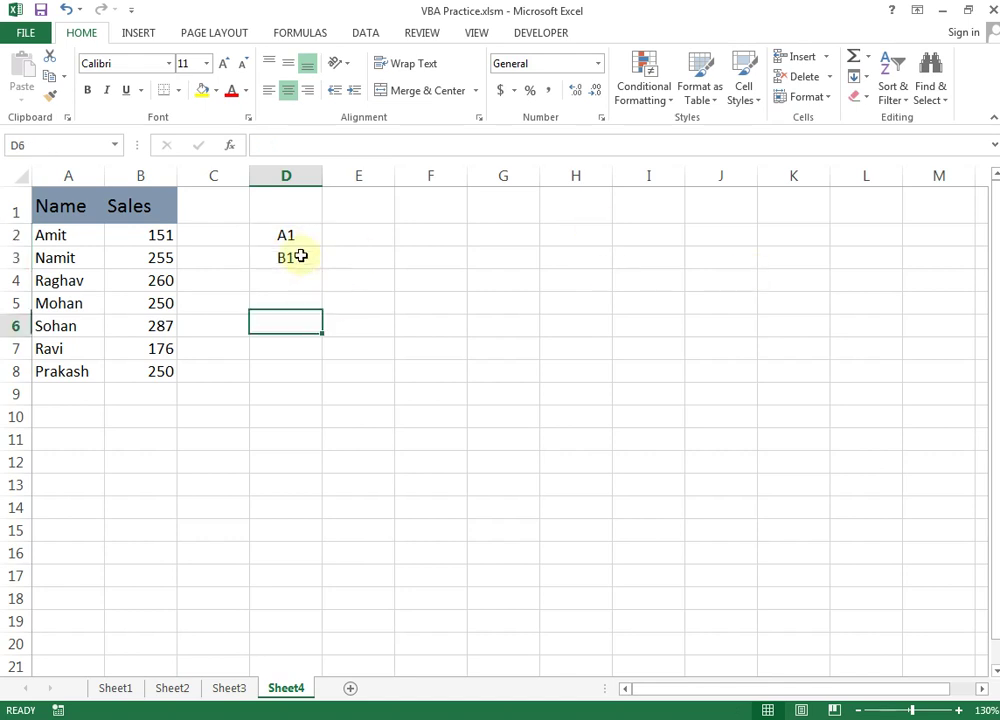
{"action": "key", "text": "F2"}
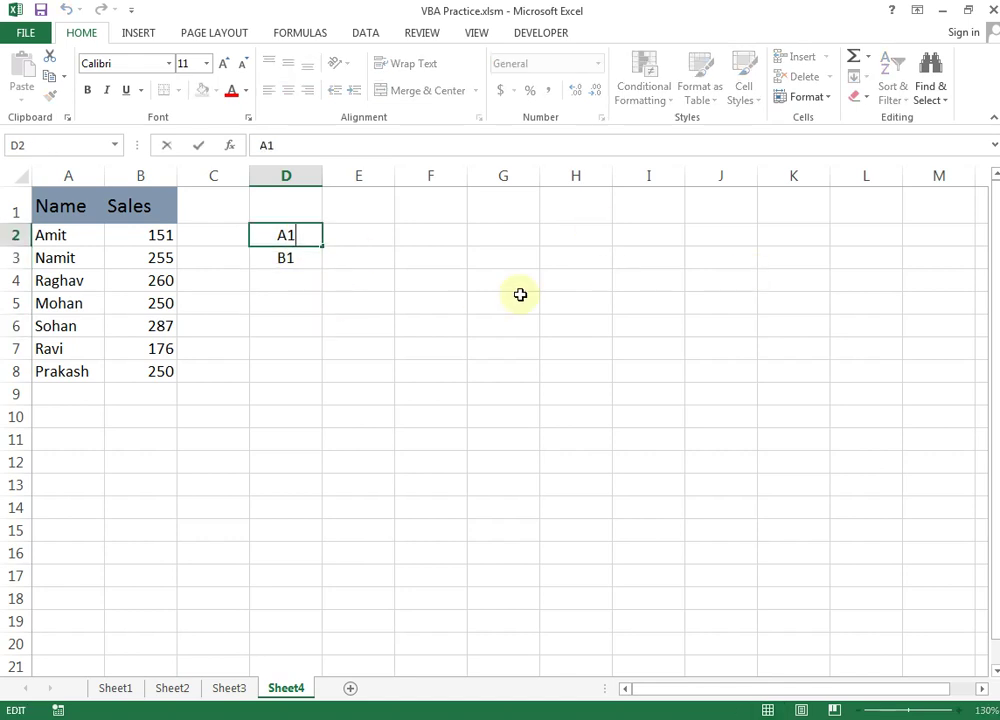
{"action": "type", "text": "ns"}
{"action": "key", "text": "Return"}
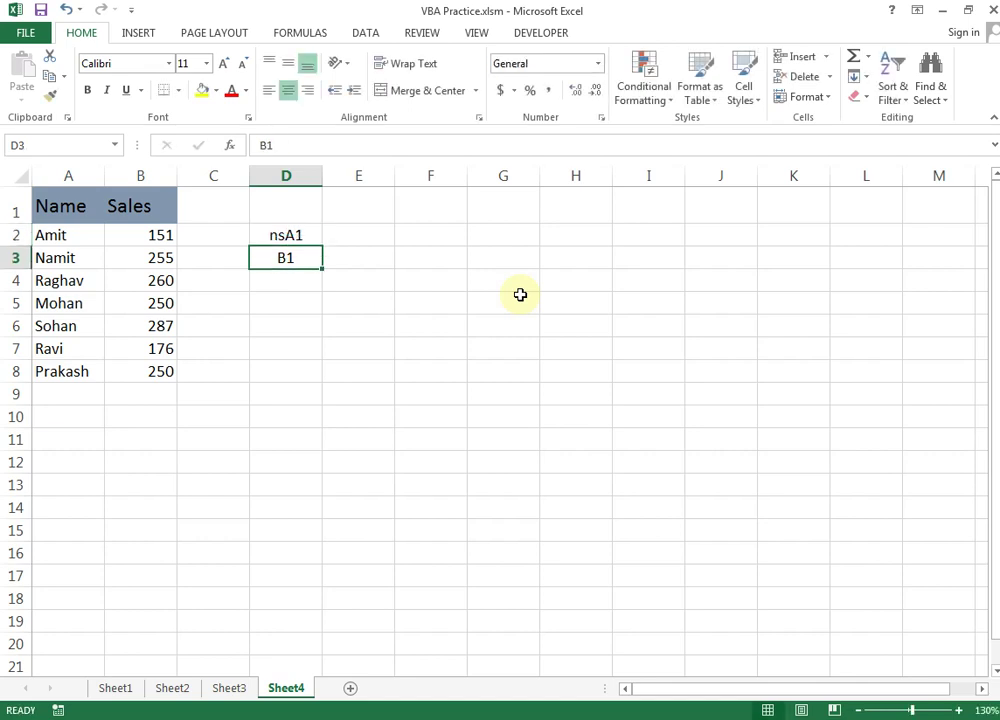
{"action": "key", "text": "F2"}
{"action": "type", "text": "ns"}
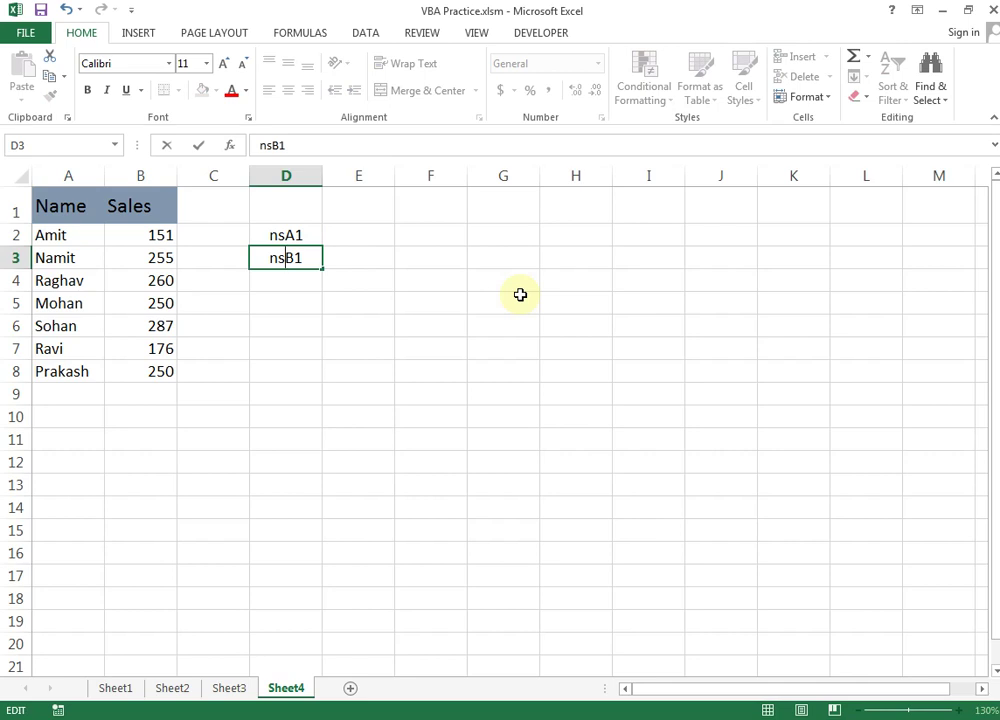
{"action": "key", "text": "Return"}
{"action": "key", "text": "Up"}
{"action": "key", "text": "Up"}
{"action": "key", "text": "shift+Down"}
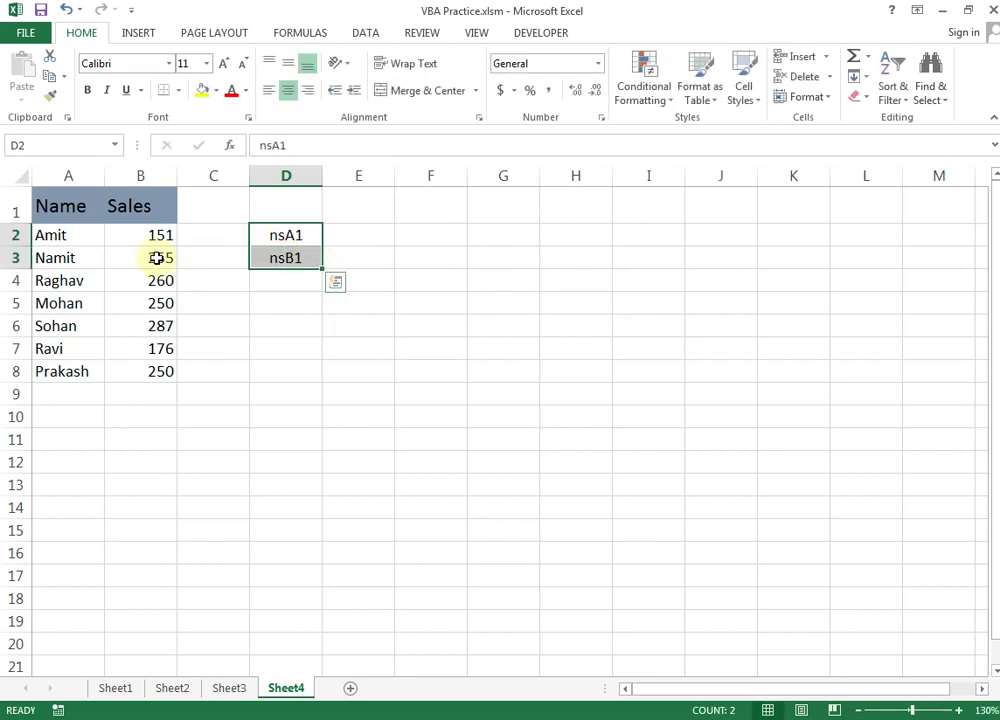
Fill the D2:D3 placeholders across to column K, giving nsA1–nsA8 and nsB1–nsB8.
{"action": "left_click", "coordinate": [60, 258]}
{"action": "left_click_drag", "start_coordinate": [74, 210], "coordinate": [64, 347]}
{"action": "left_click_drag", "start_coordinate": [67, 207], "coordinate": [122, 206]}
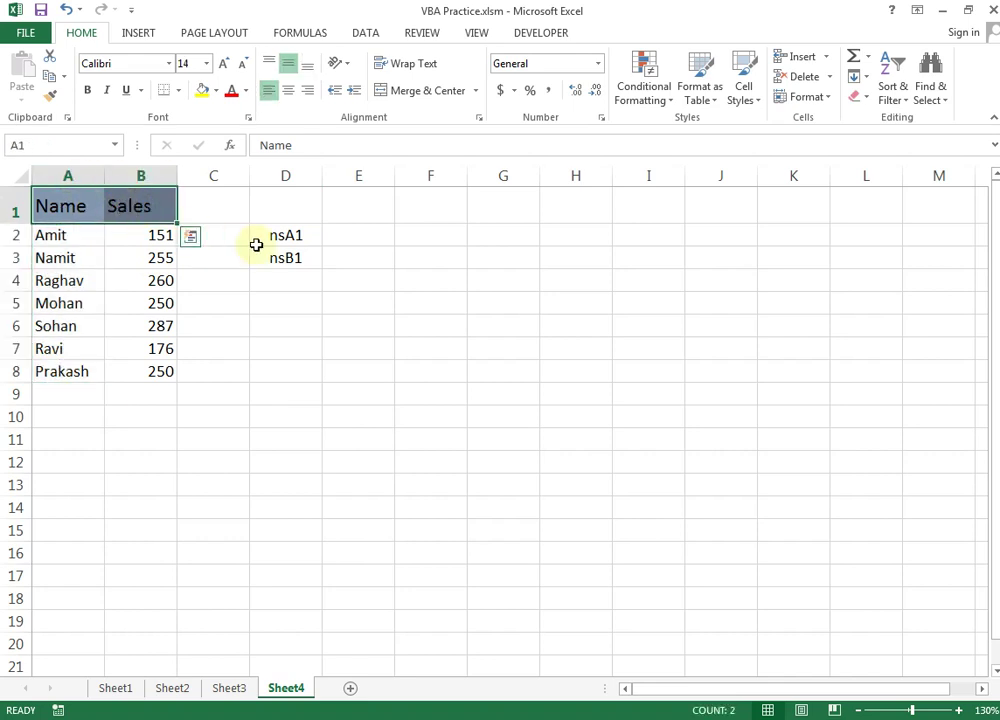
{"action": "left_click_drag", "start_coordinate": [283, 234], "coordinate": [283, 258]}
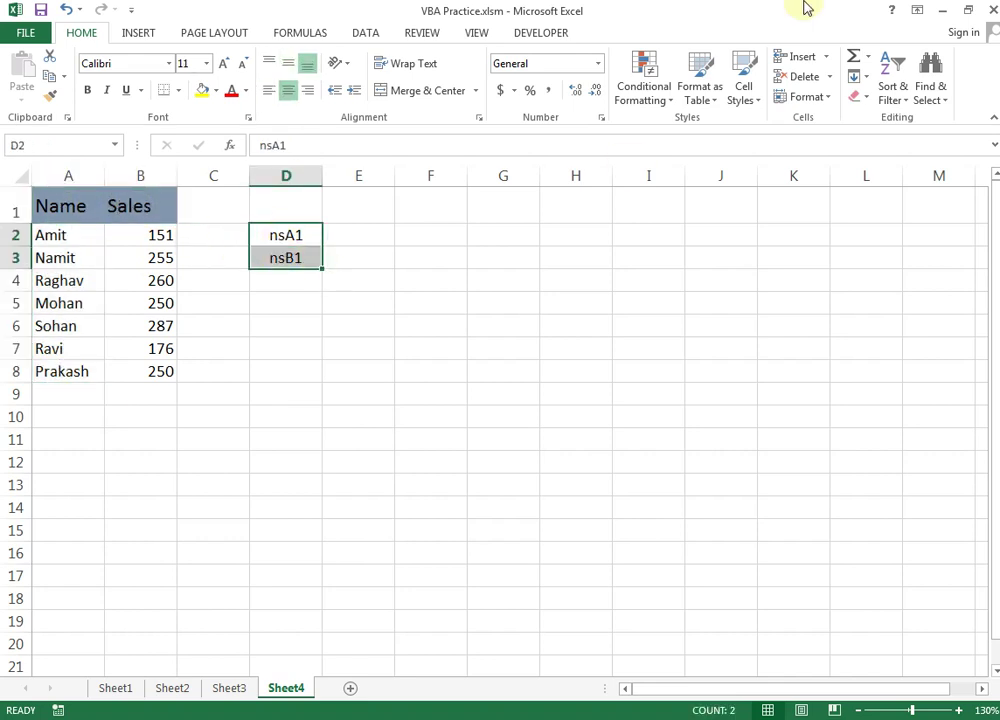
{"action": "left_click_drag", "start_coordinate": [74, 204], "coordinate": [67, 376]}
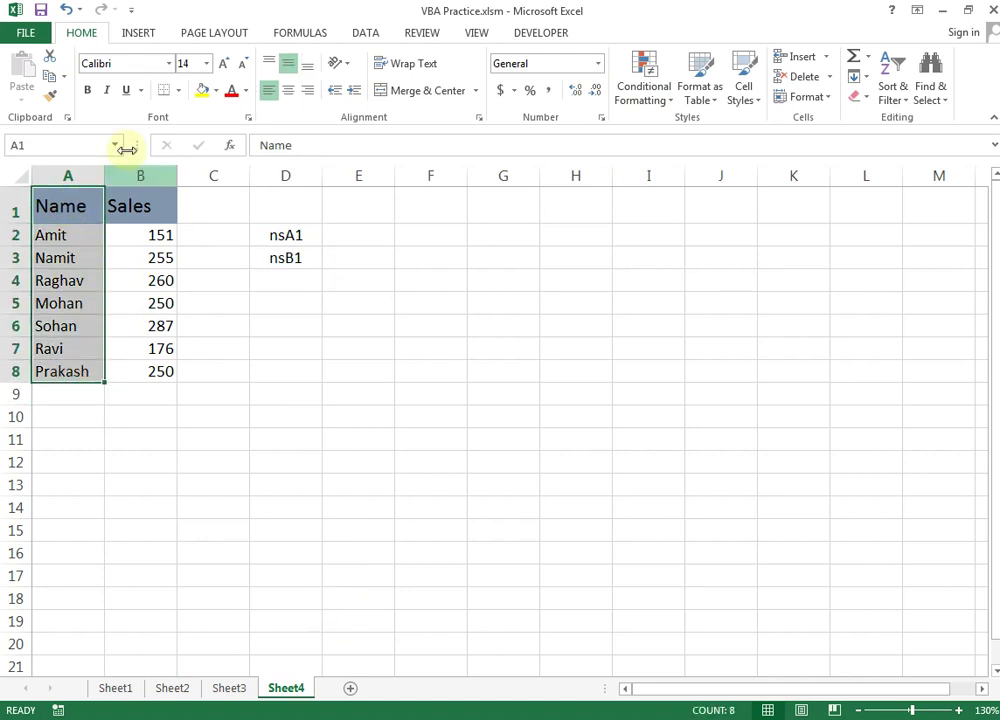
{"action": "left_click", "coordinate": [288, 393]}
{"action": "mouse_move", "coordinate": [290, 234]}
{"action": "left_mouse_down"}
{"action": "mouse_move", "coordinate": [290, 257]}
{"action": "mouse_move", "coordinate": [824, 287]}
{"action": "left_mouse_up"}
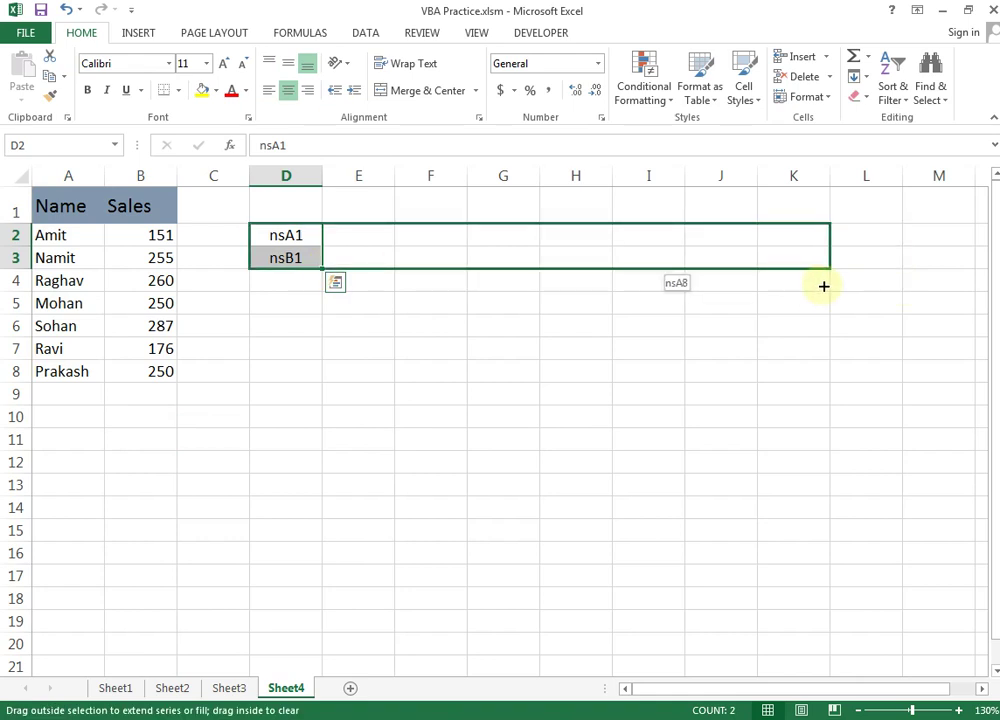
{"action": "left_click_drag", "start_coordinate": [824, 287], "coordinate": [821, 284]}
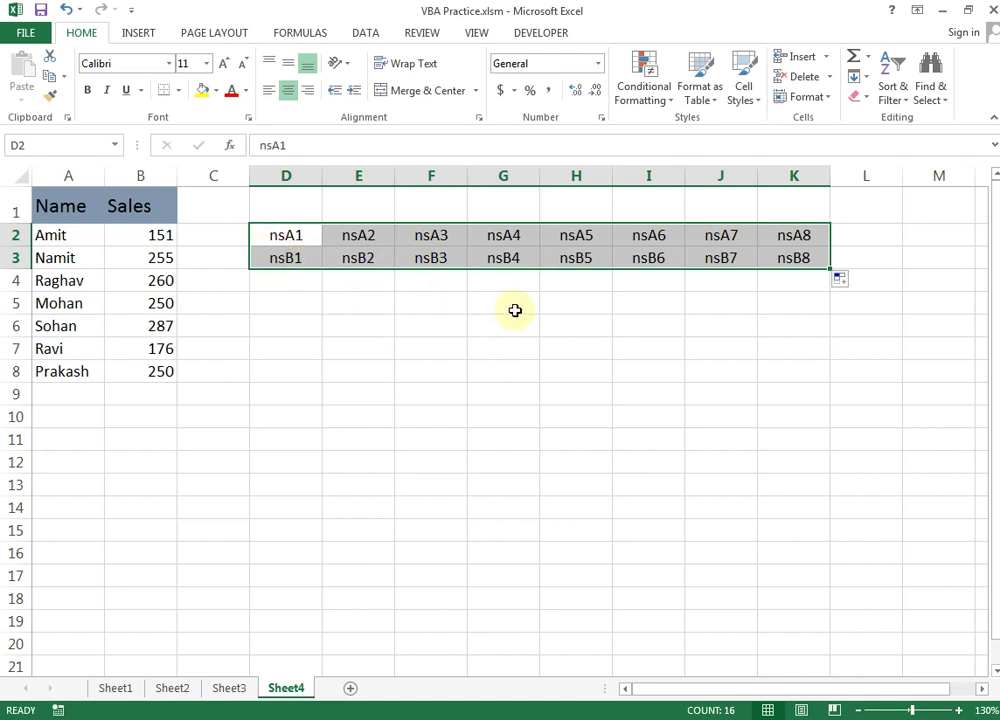
{"action": "key", "text": "ctrl+h"}
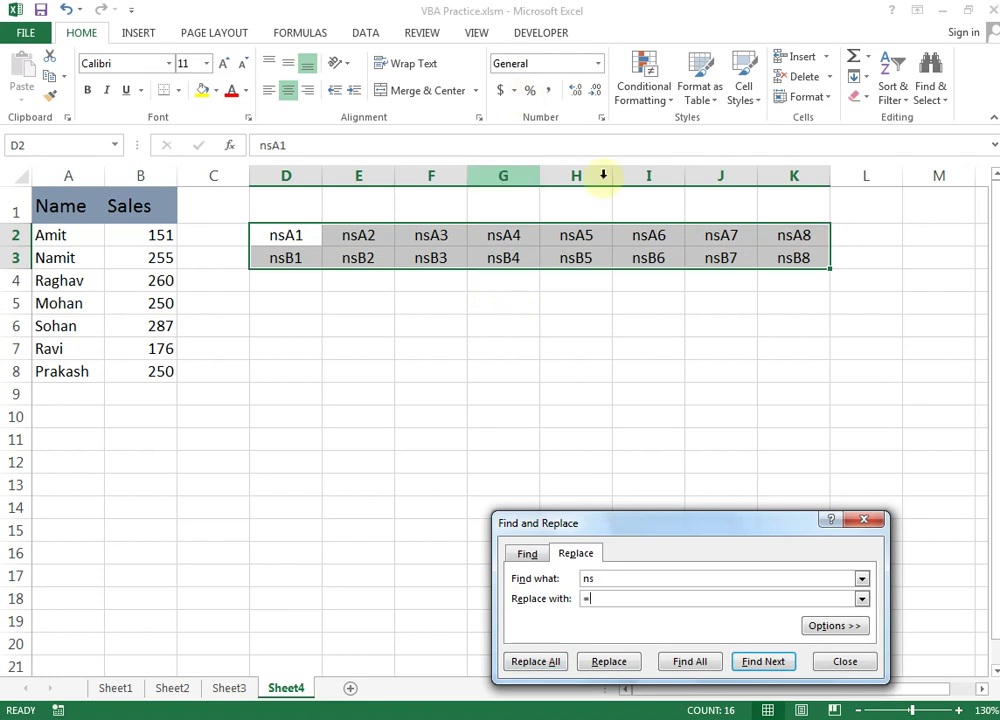
Replace every 'ns' with '=' so D2:K3 shows names in row 2 and sales in row 3.
{"action": "left_click", "coordinate": [535, 664]}
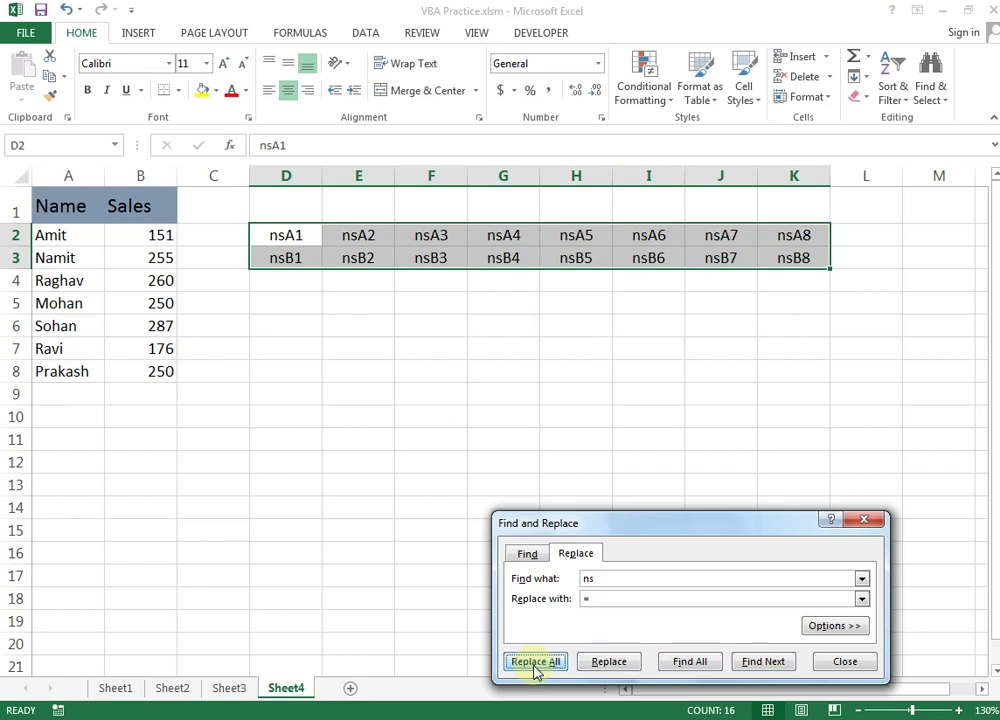
{"action": "left_click", "coordinate": [505, 415]}
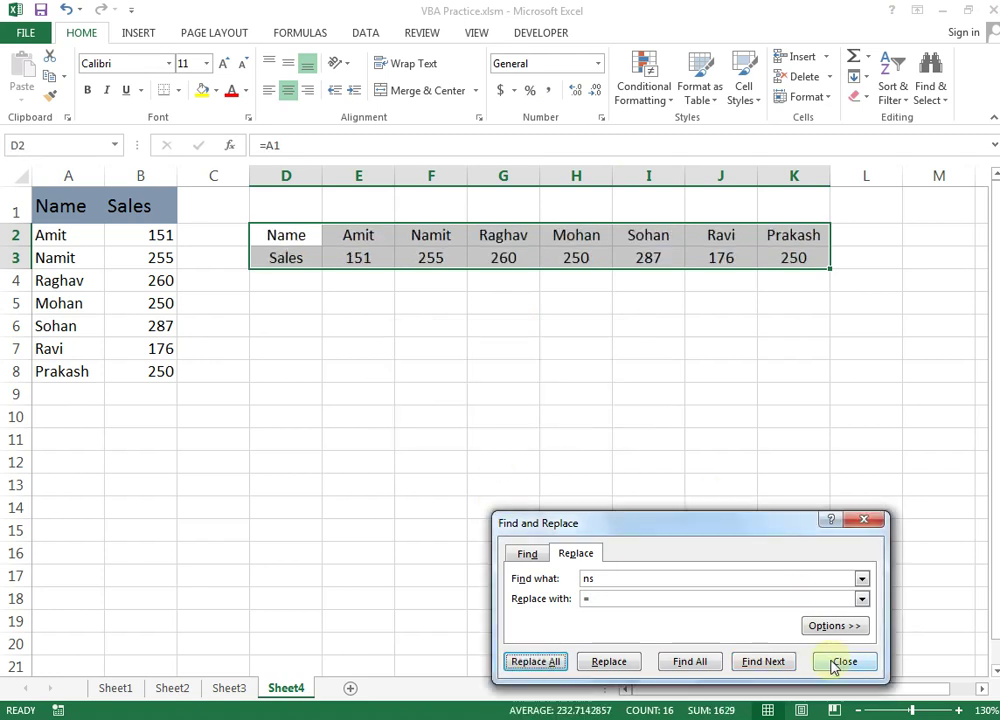
{"action": "left_click", "coordinate": [835, 661]}
{"action": "left_click_drag", "start_coordinate": [368, 233], "coordinate": [777, 247]}
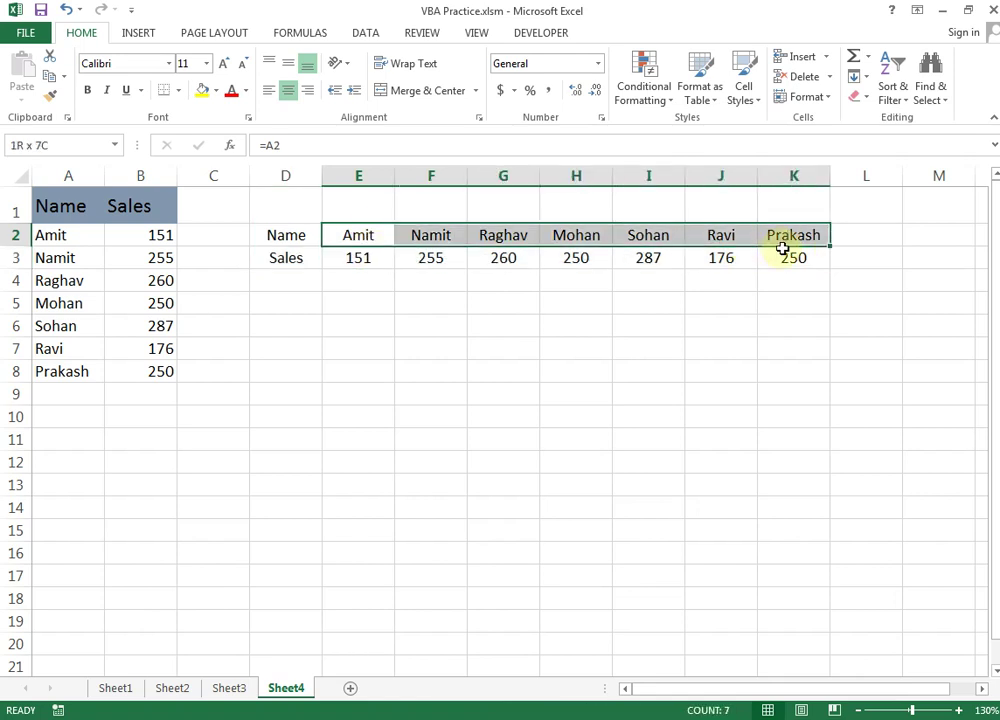
Change Amit's sales in B2 to 251 and confirm the linked table reflects it.
{"action": "left_click", "coordinate": [318, 348]}
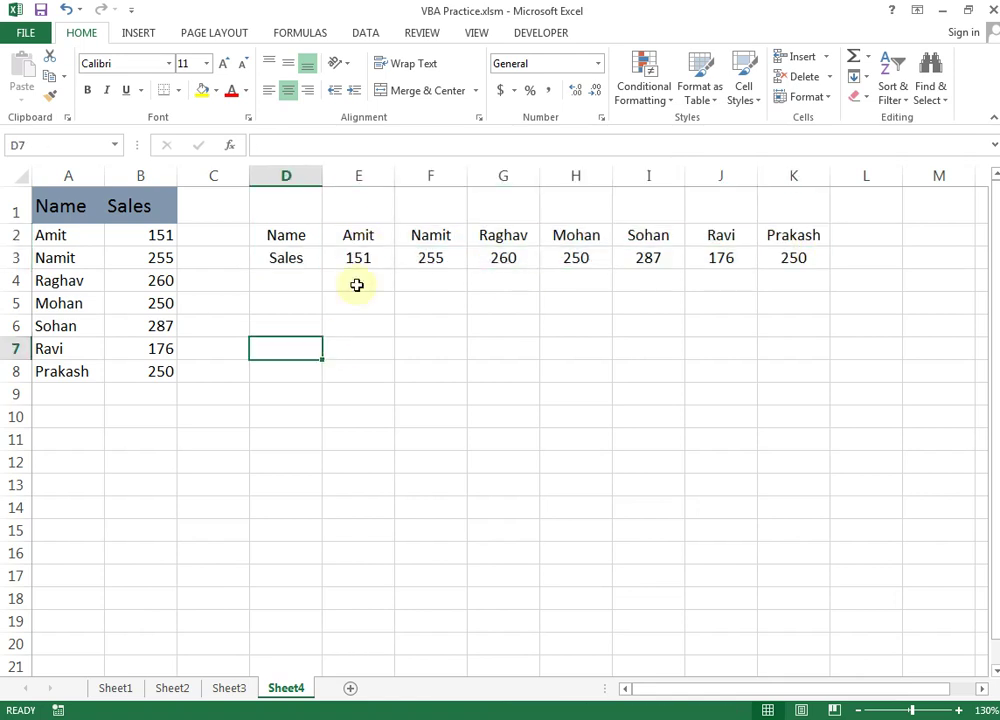
{"action": "left_click", "coordinate": [151, 240]}
{"action": "type", "text": "25"}
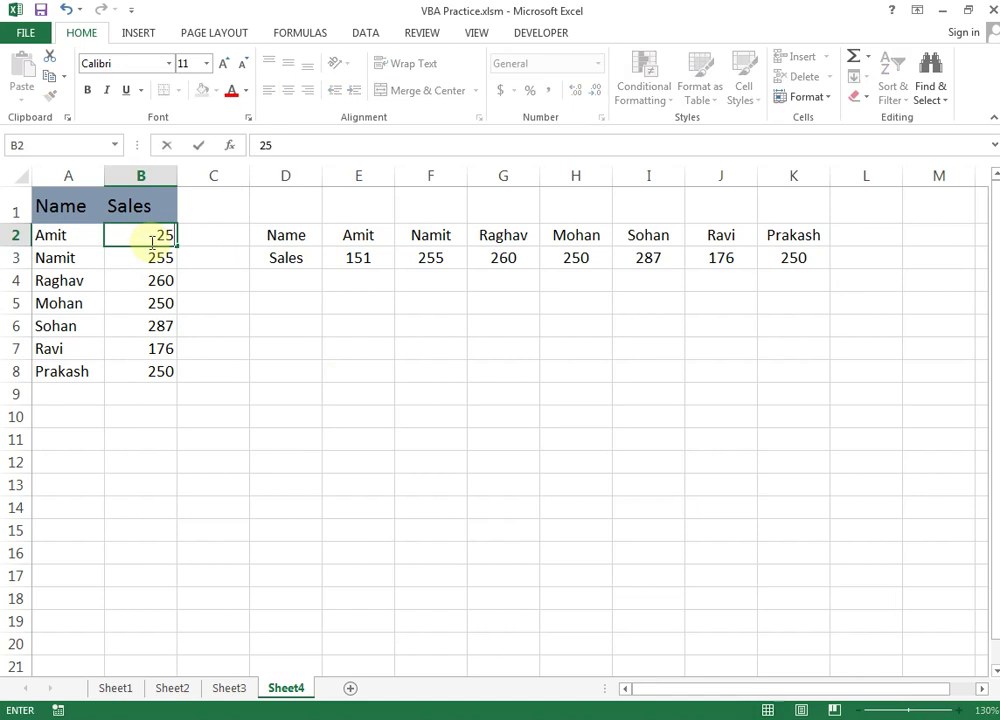
{"action": "key", "text": "Return"}
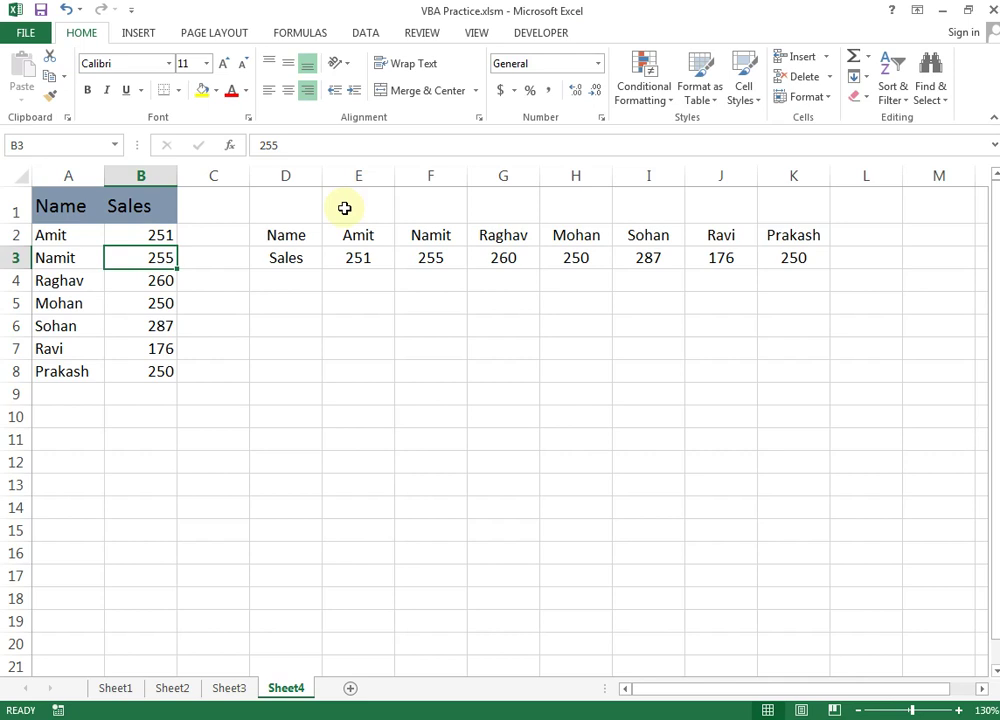
{"action": "left_click", "coordinate": [356, 240]}
{"action": "left_click_drag", "start_coordinate": [356, 251], "coordinate": [760, 257]}
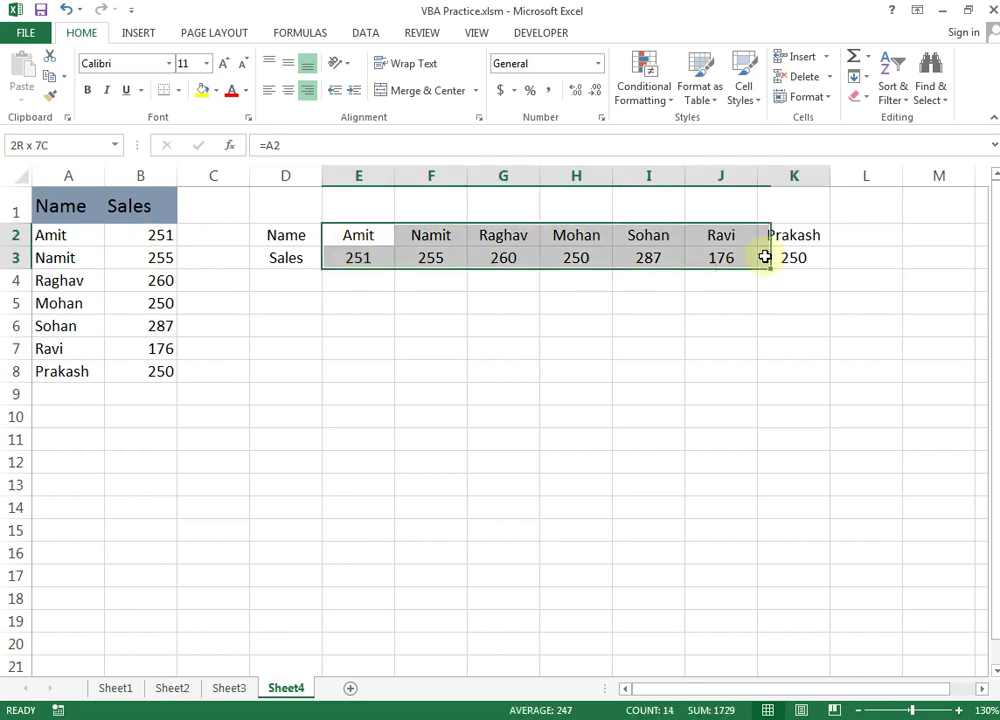
{"action": "left_click", "coordinate": [446, 368]}
{"action": "left_click_drag", "start_coordinate": [287, 240], "coordinate": [735, 258]}
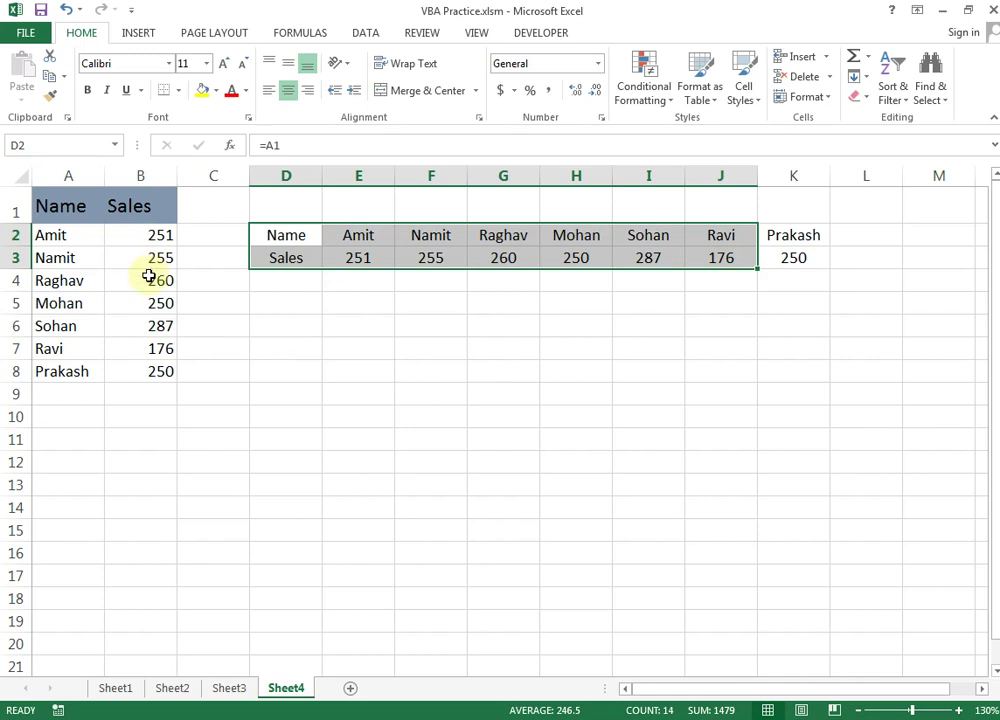
Change Mohan's sales in B5 to 150, with H3 updating to match.
{"action": "left_click", "coordinate": [135, 304]}
{"action": "type", "text": "15"}
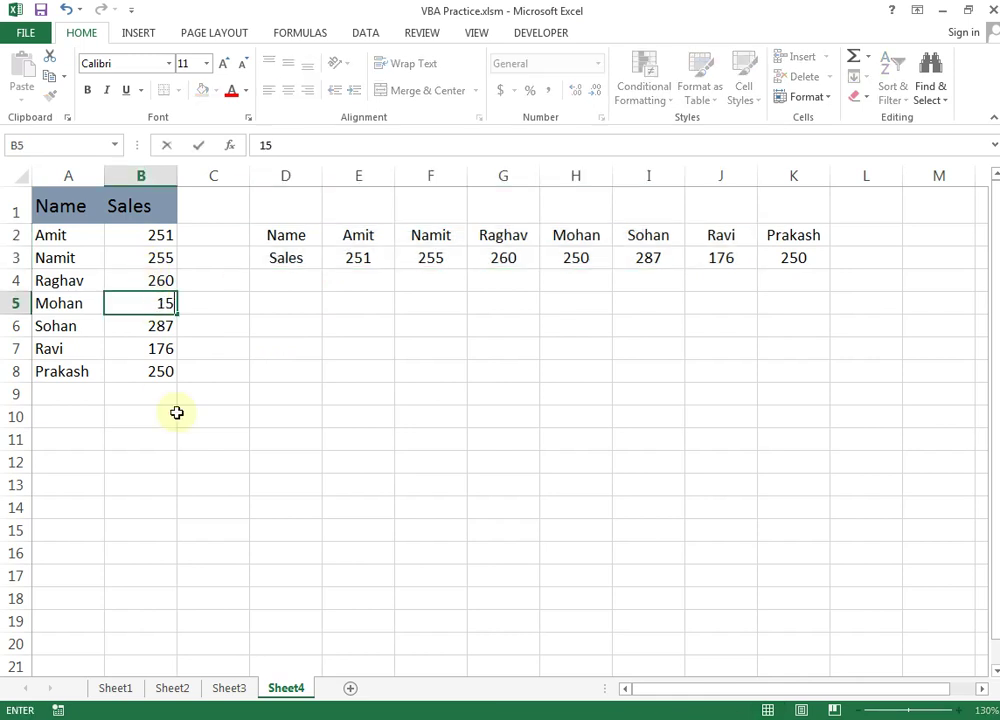
{"action": "key", "text": "Return"}
{"action": "left_click", "coordinate": [720, 325]}
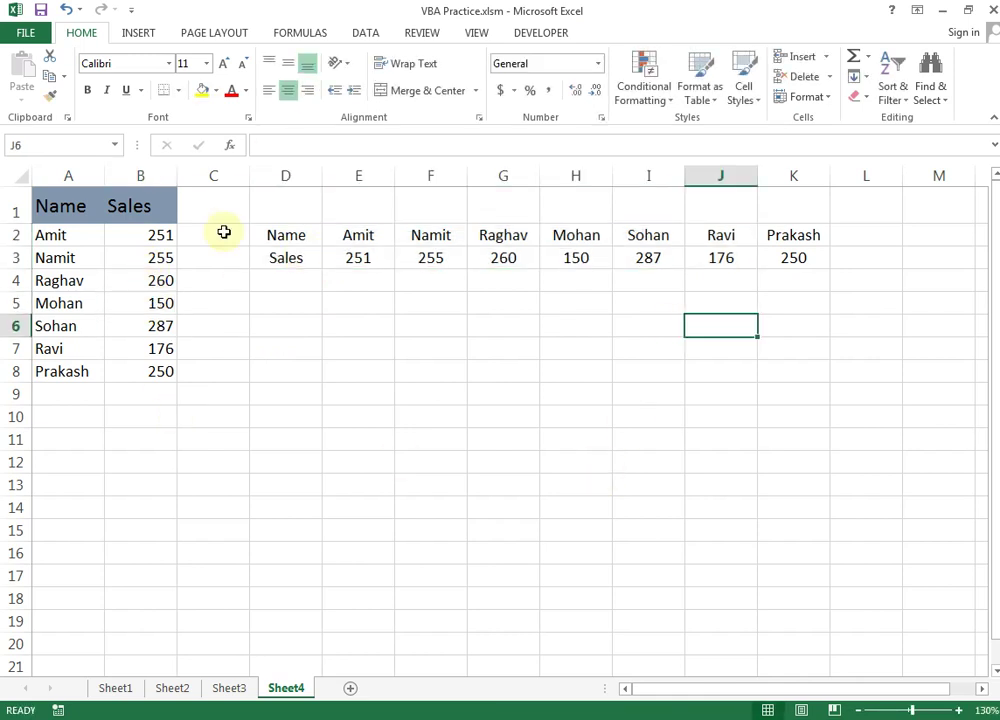
{"action": "left_click_drag", "start_coordinate": [306, 243], "coordinate": [821, 266]}
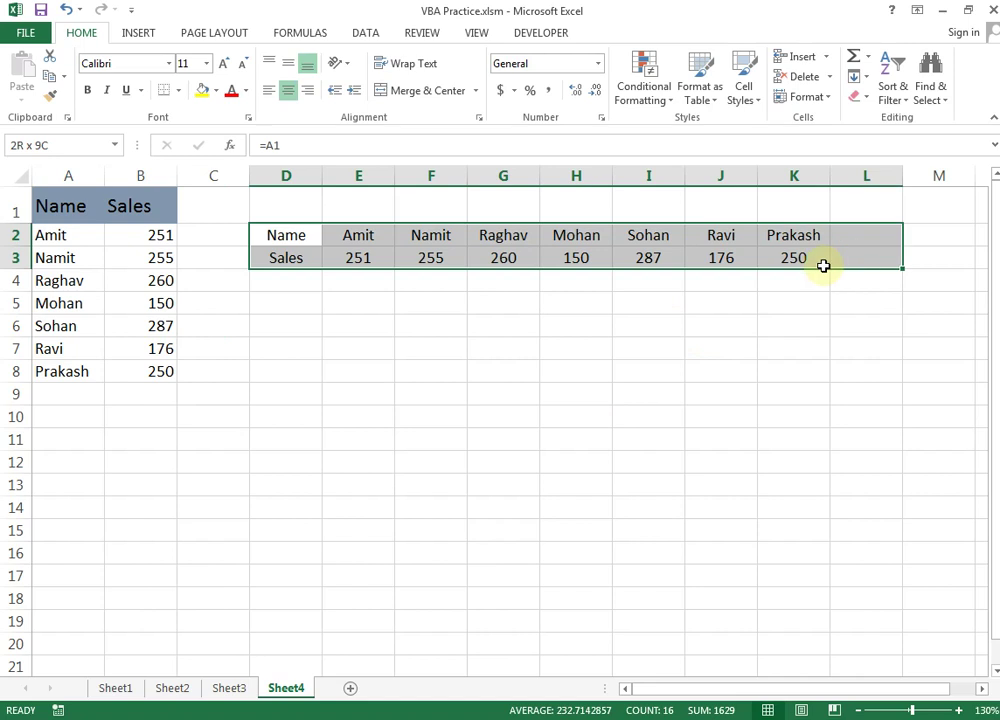
{"action": "left_click", "coordinate": [353, 328]}
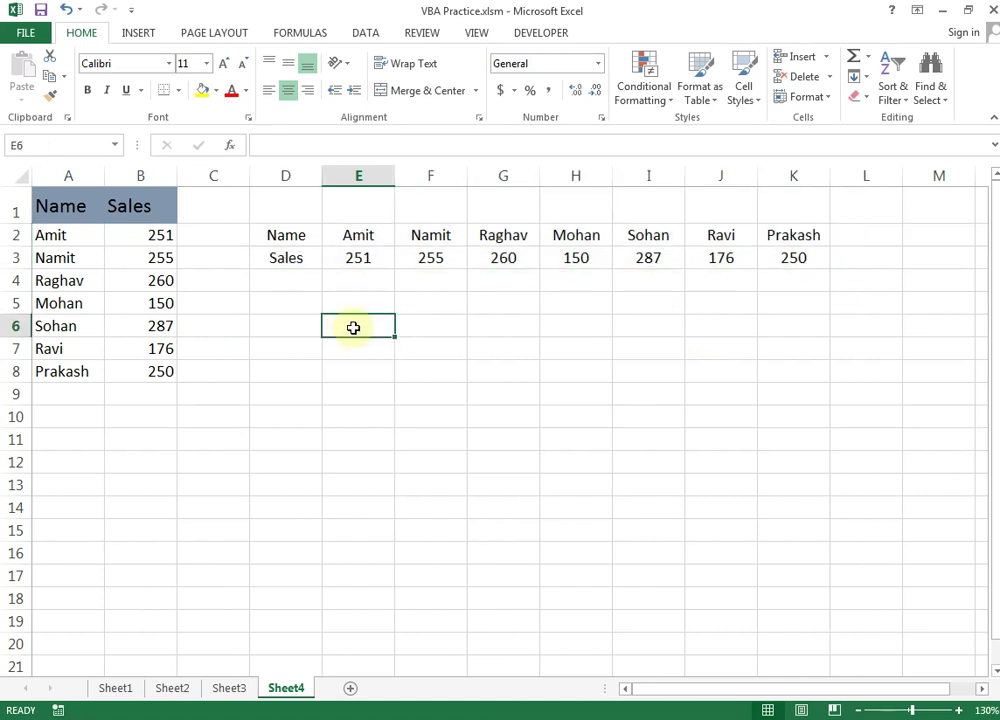